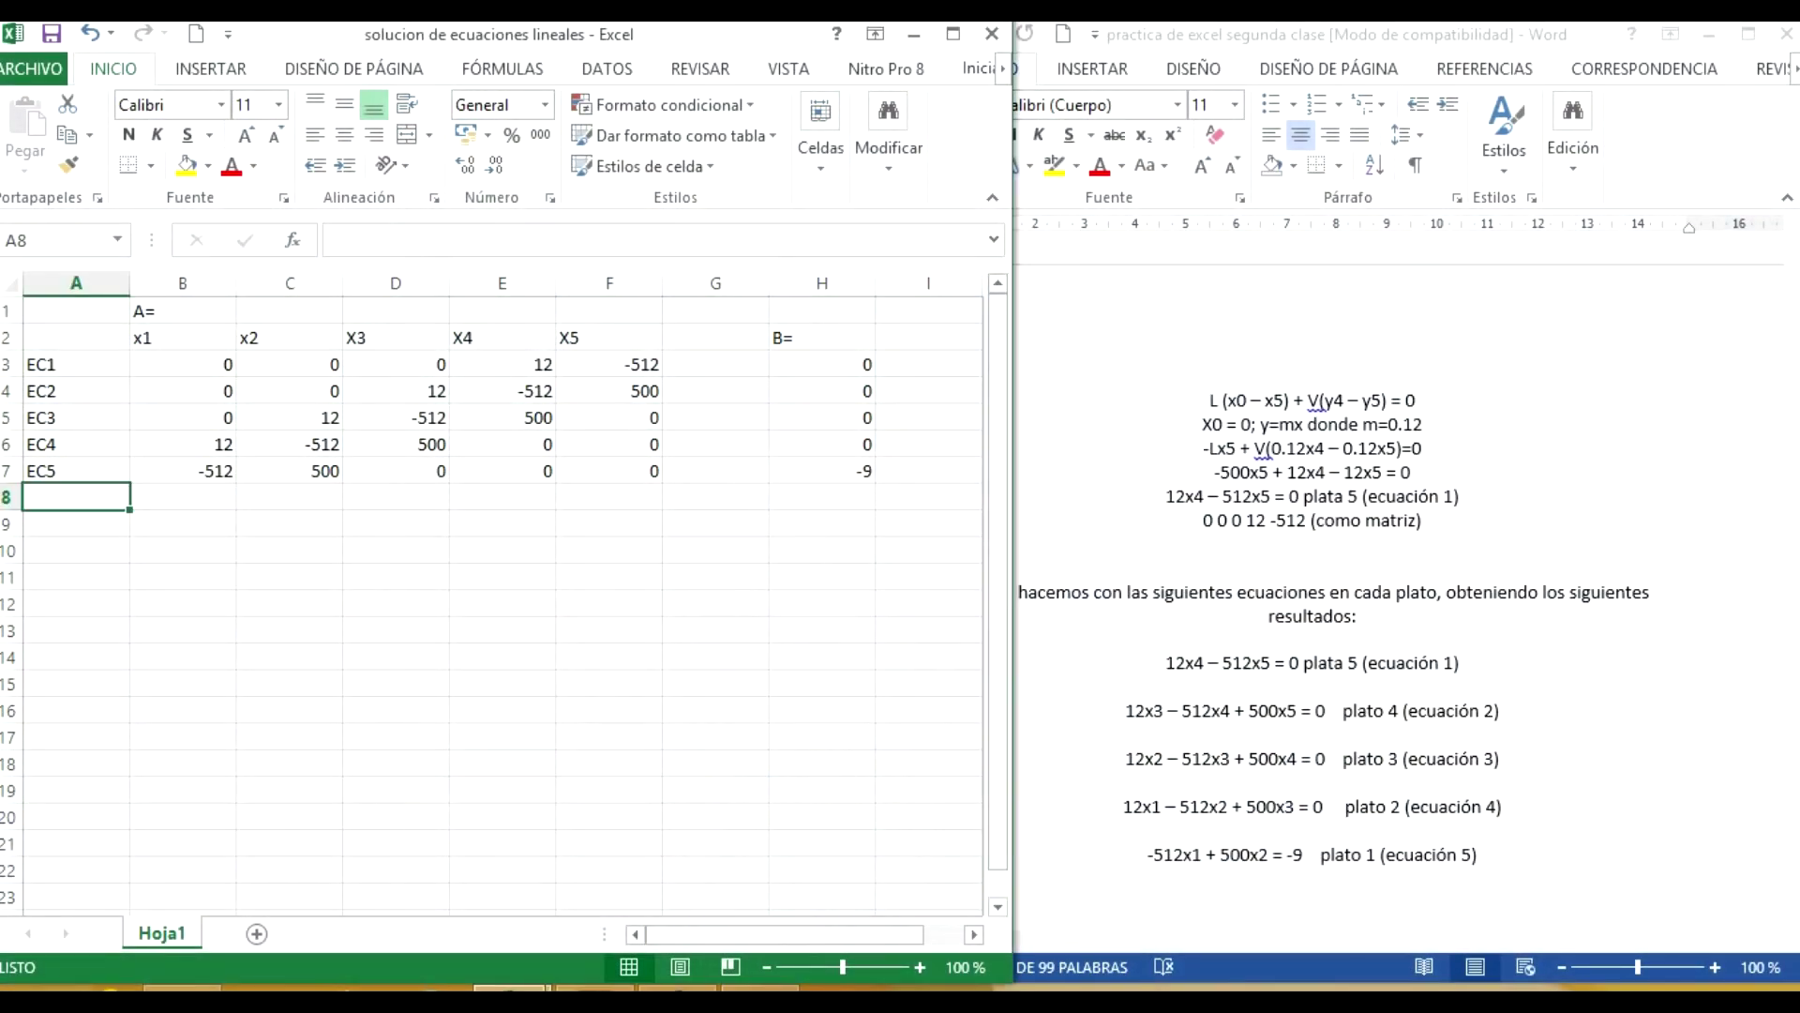
# - Move among the empty cells below the table, ending at D9
pyautogui.press('Right')
pyautogui.click(503, 603)
pyautogui.press('Up')
pyautogui.press('Up')
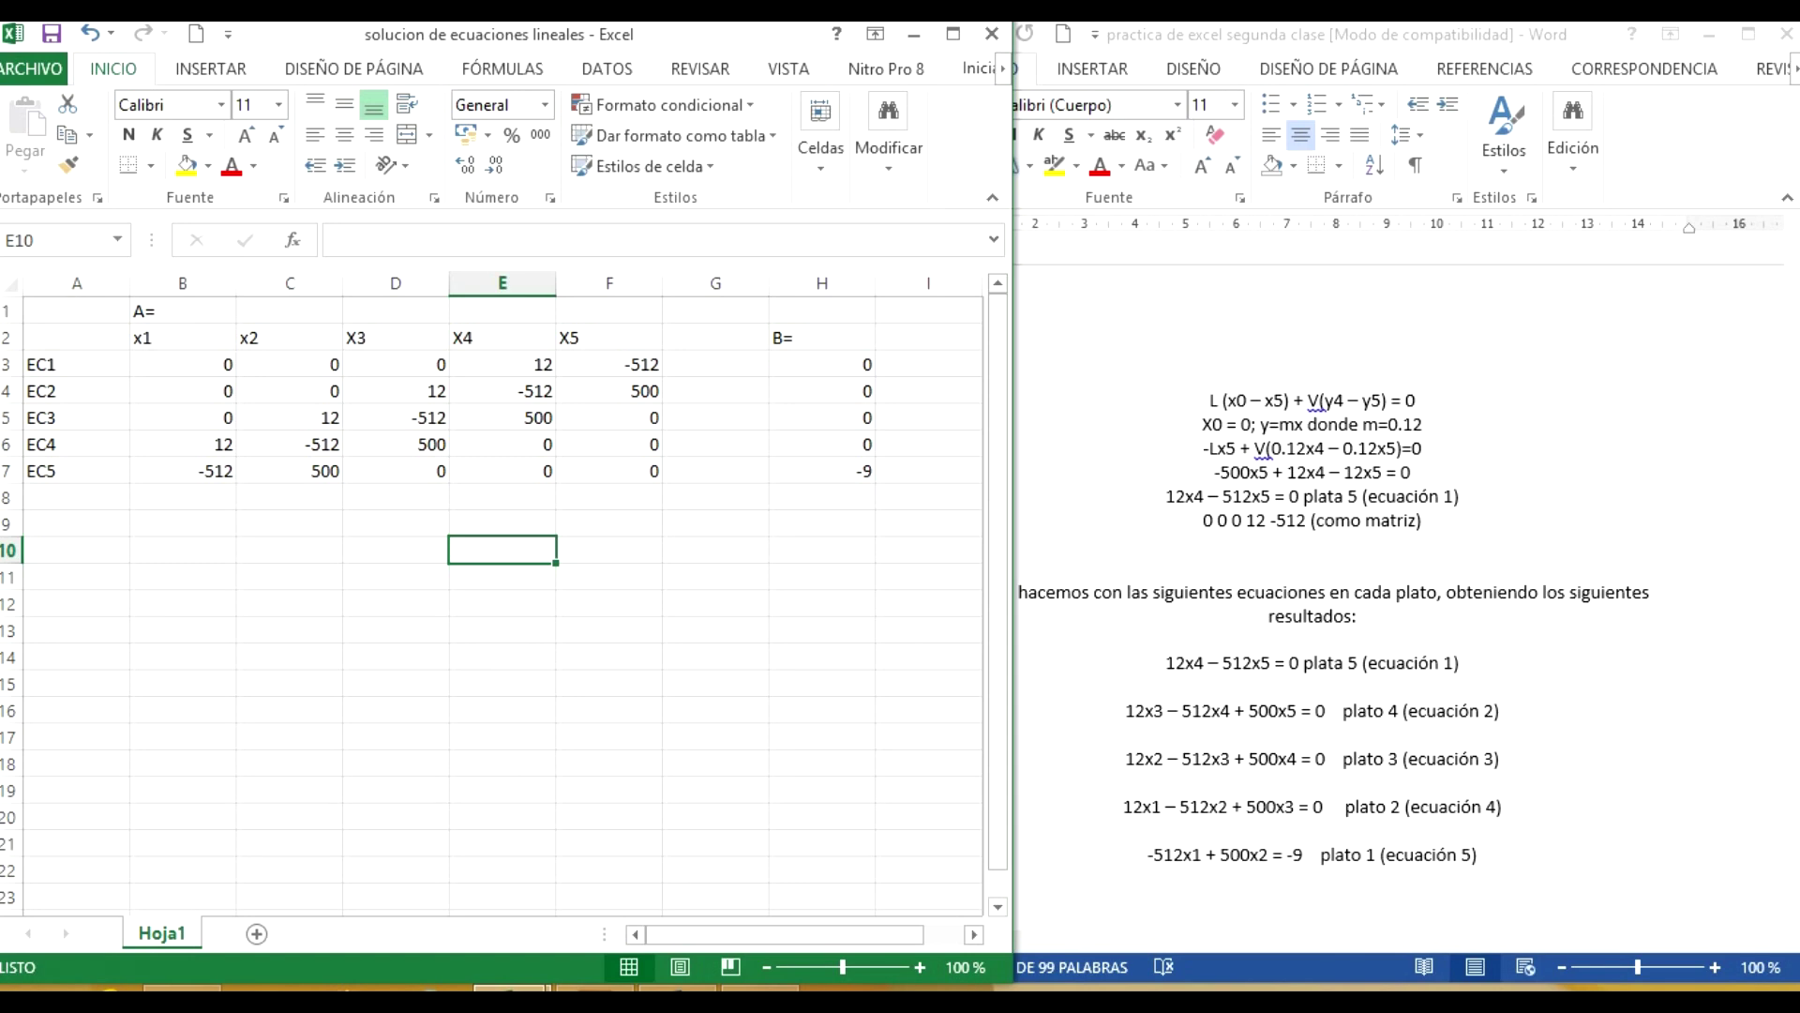
pyautogui.click(396, 550)
pyautogui.press('Left')
pyautogui.press('Up')
pyautogui.press('Right')
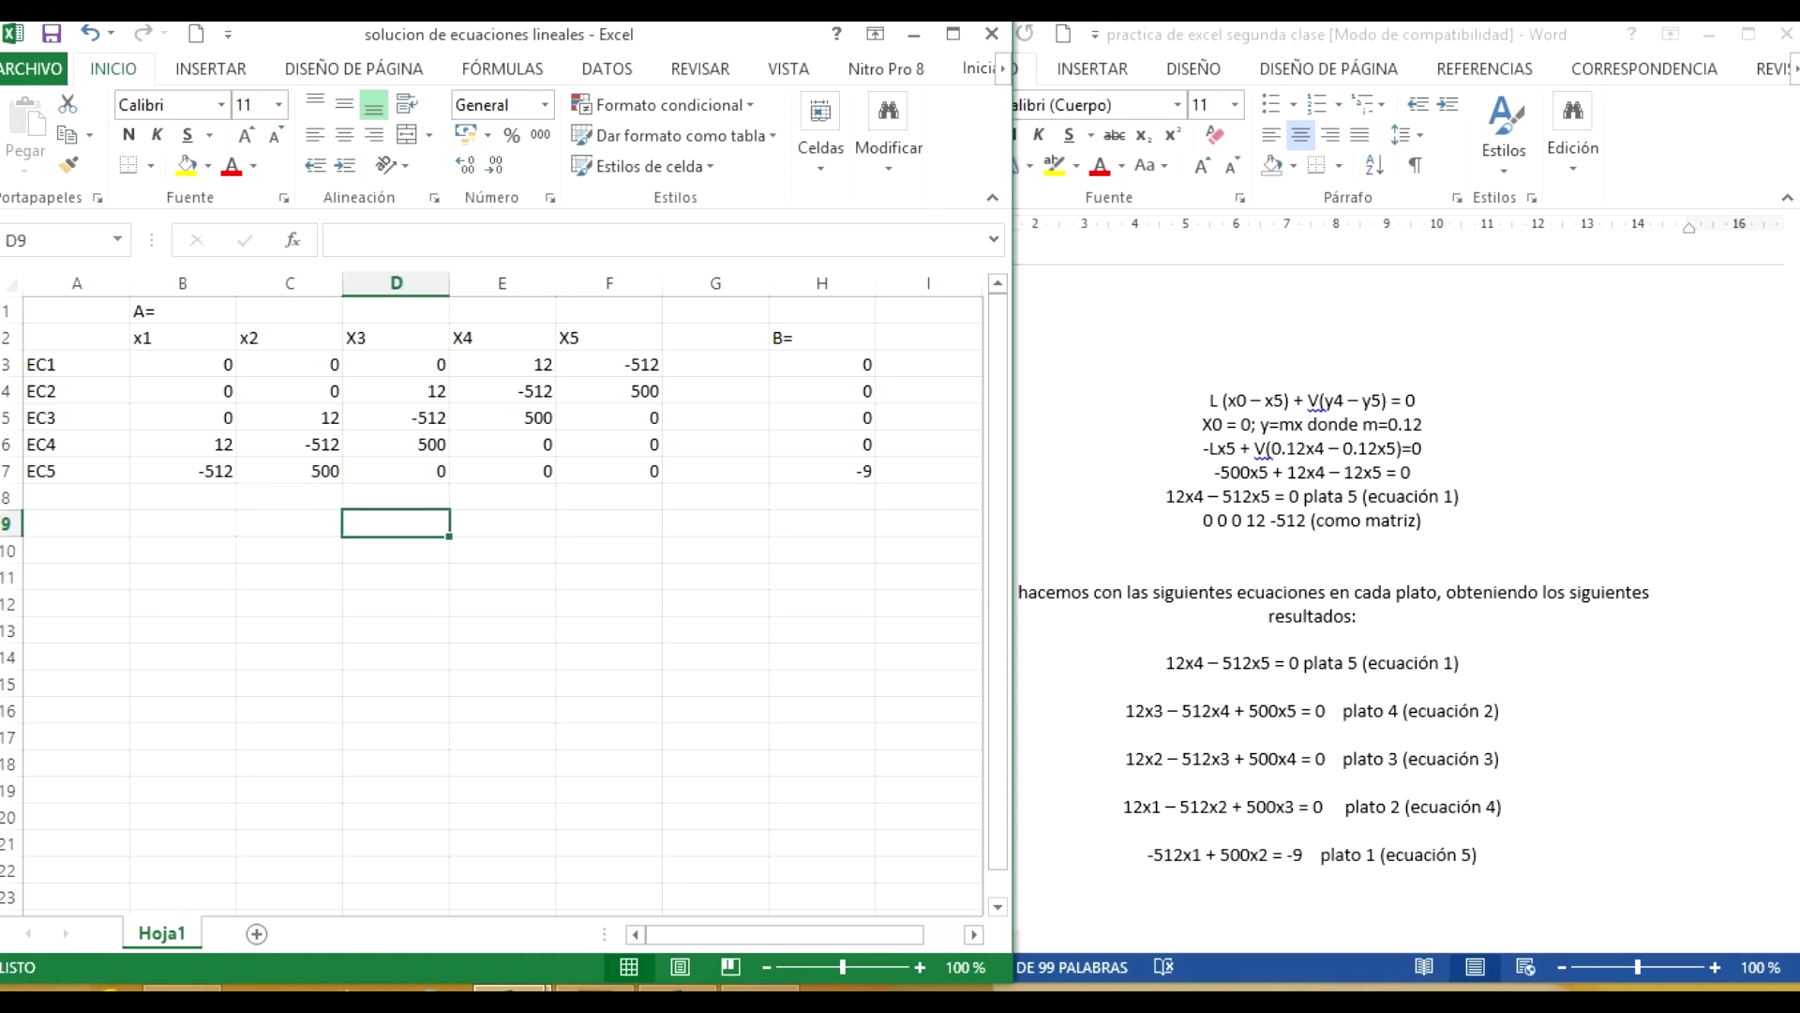
# - Review the five plate equations in Word, then return to Excel's cell B3
pyautogui.moveTo(1125, 711); pyautogui.dragTo(1318, 689)
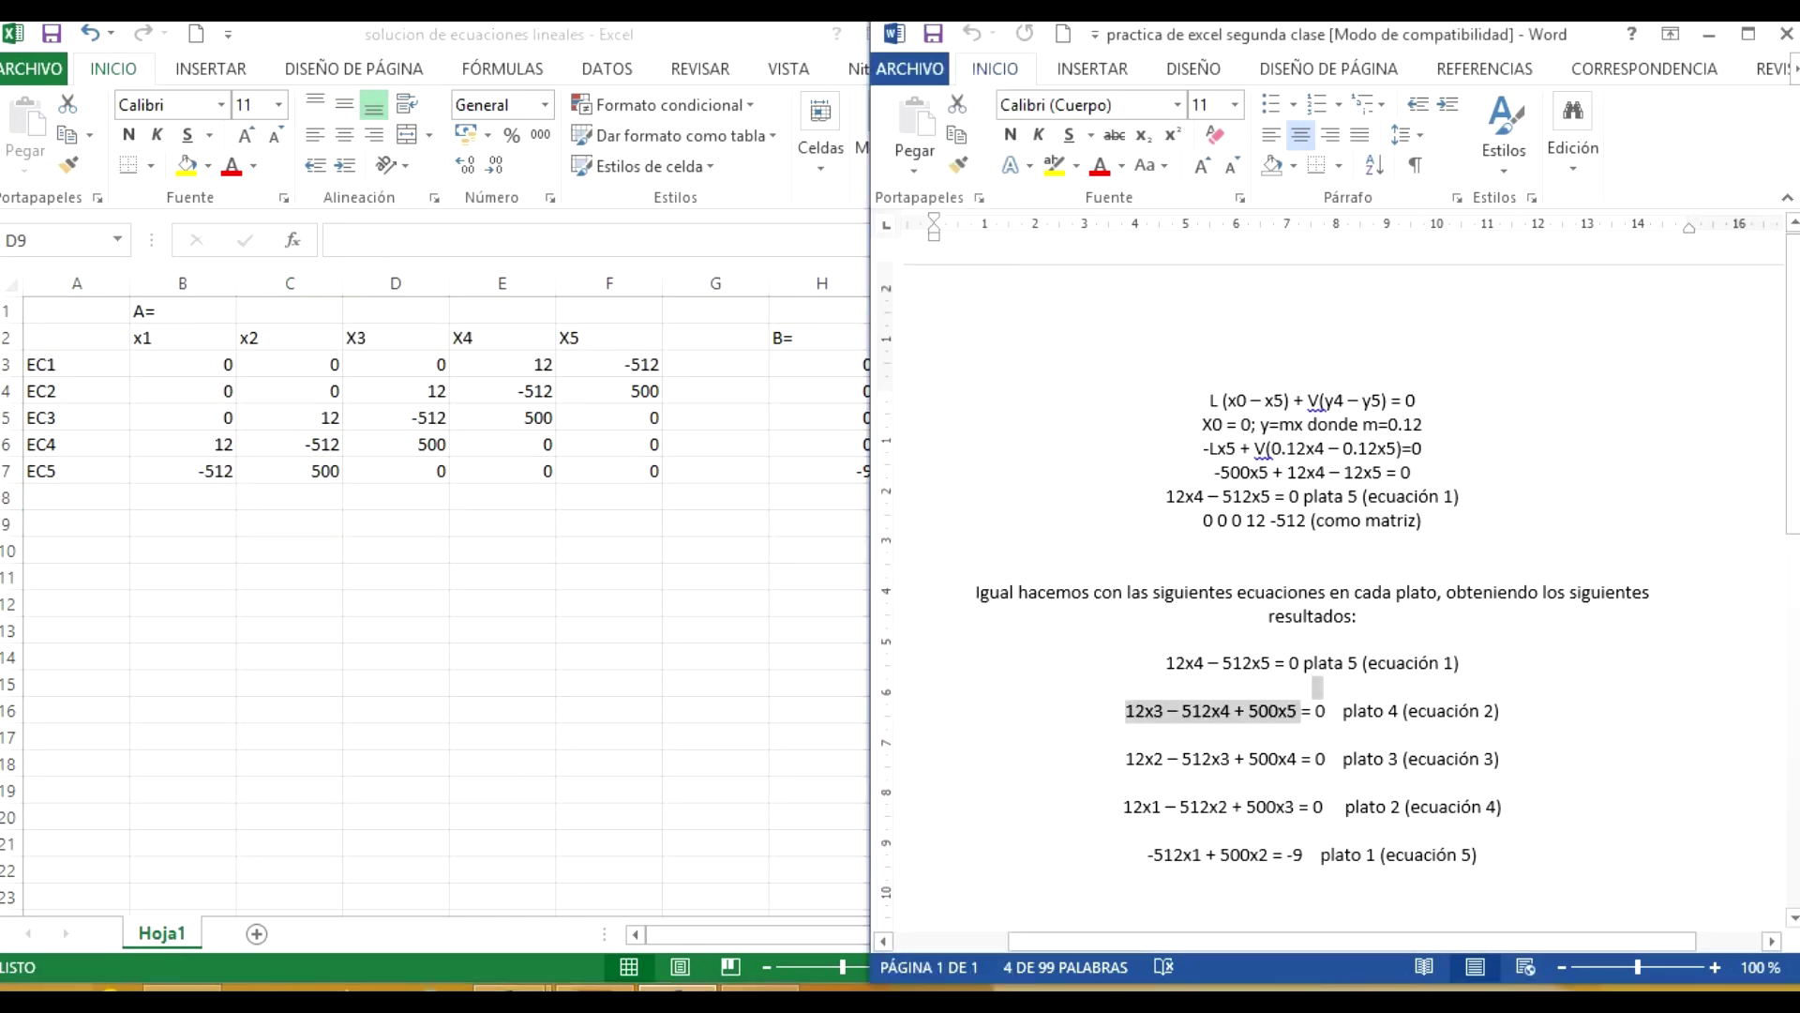
pyautogui.click(1318, 688)
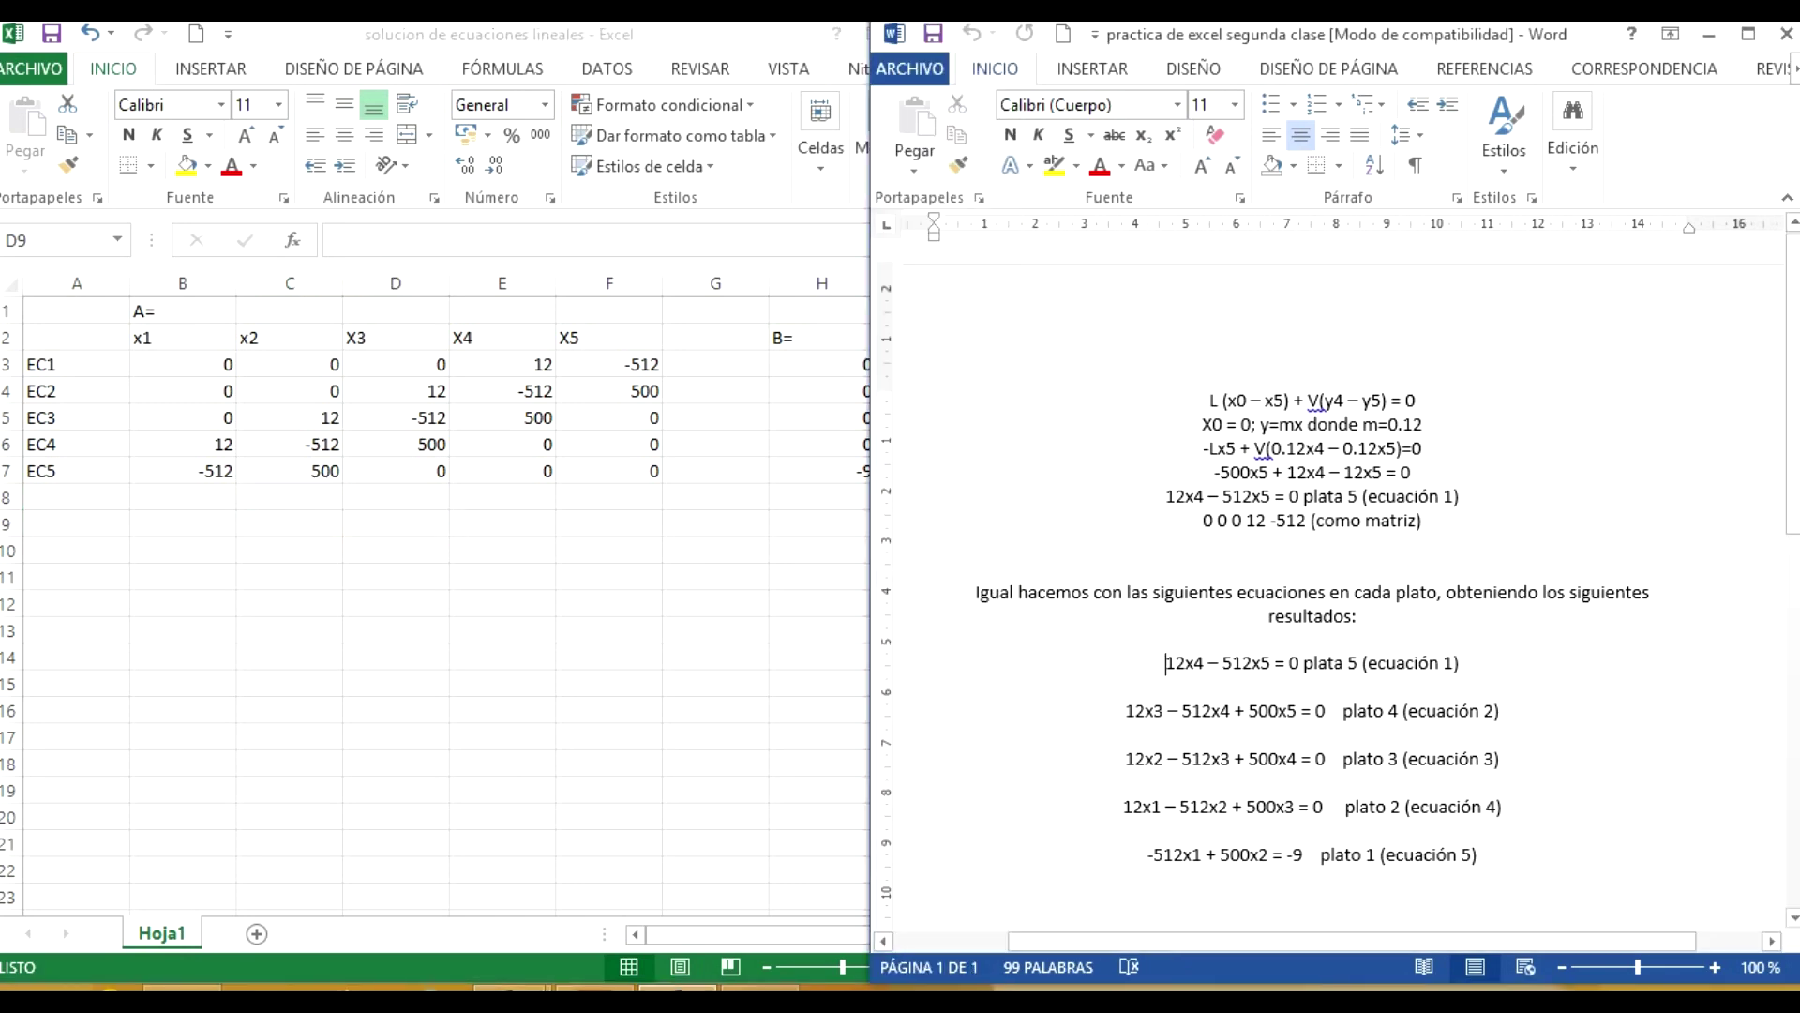
pyautogui.moveTo(1166, 663); pyautogui.dragTo(1365, 855)
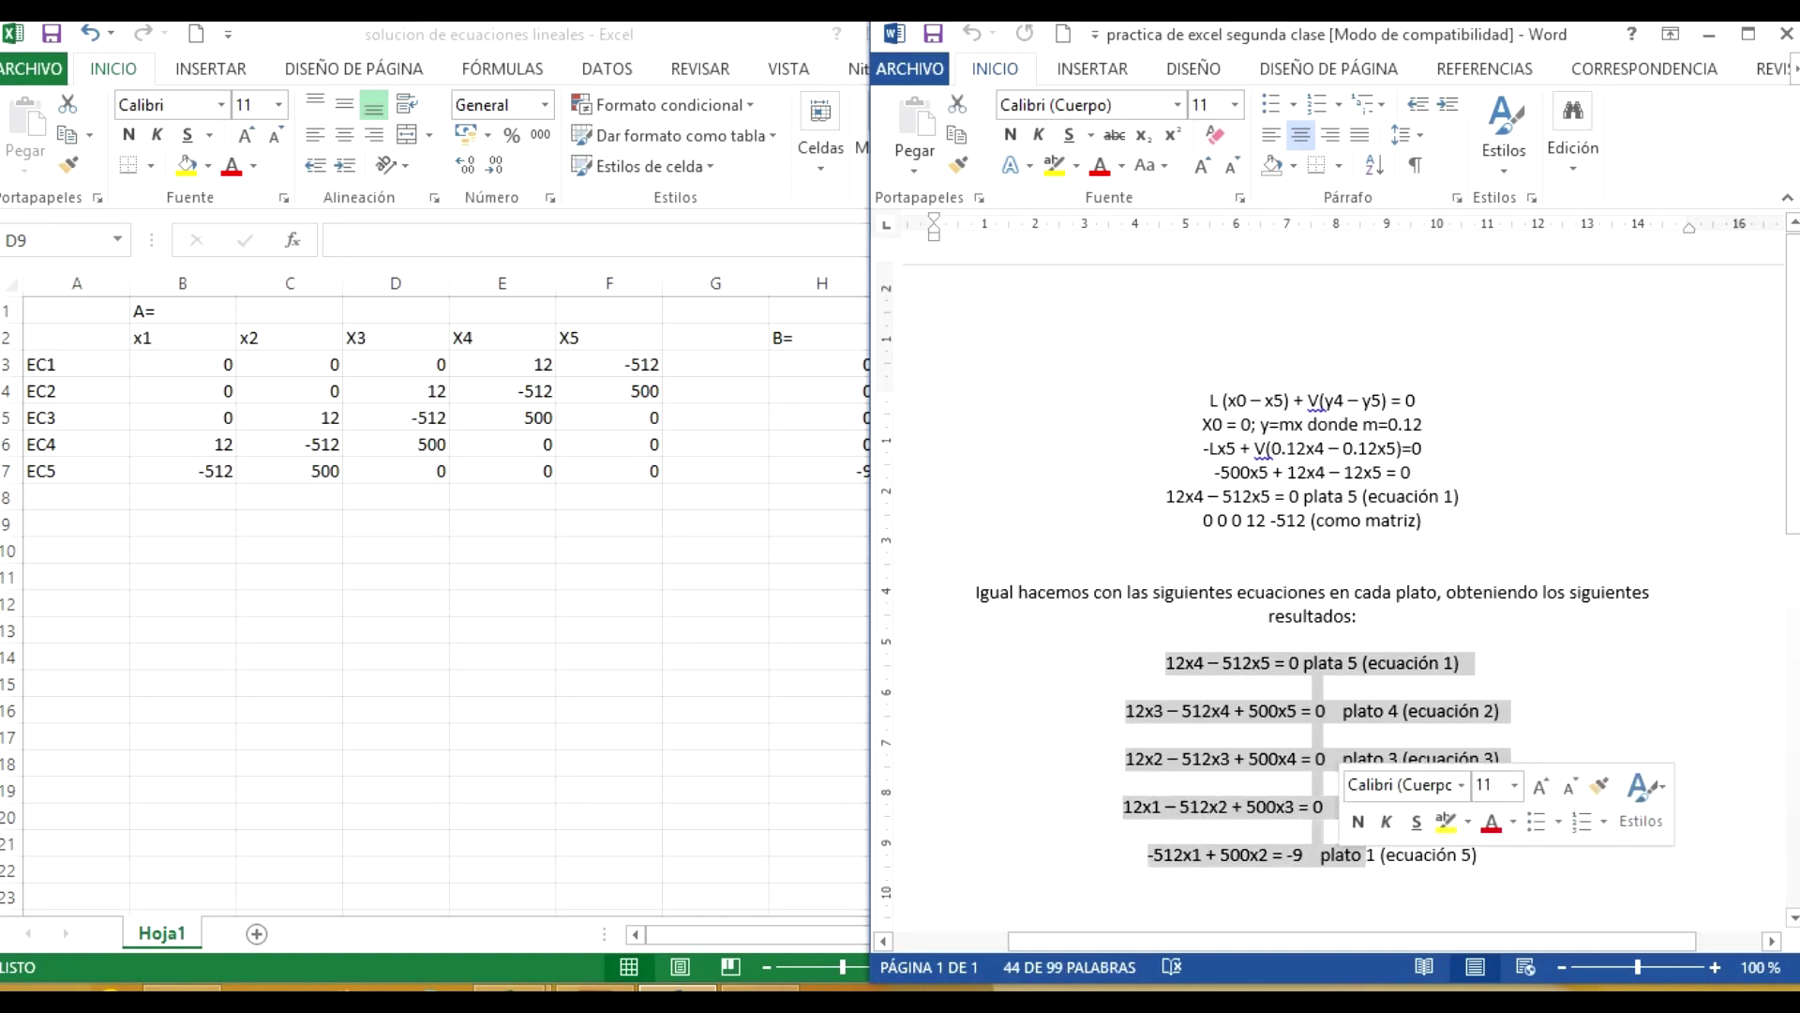
pyautogui.click(1268, 806)
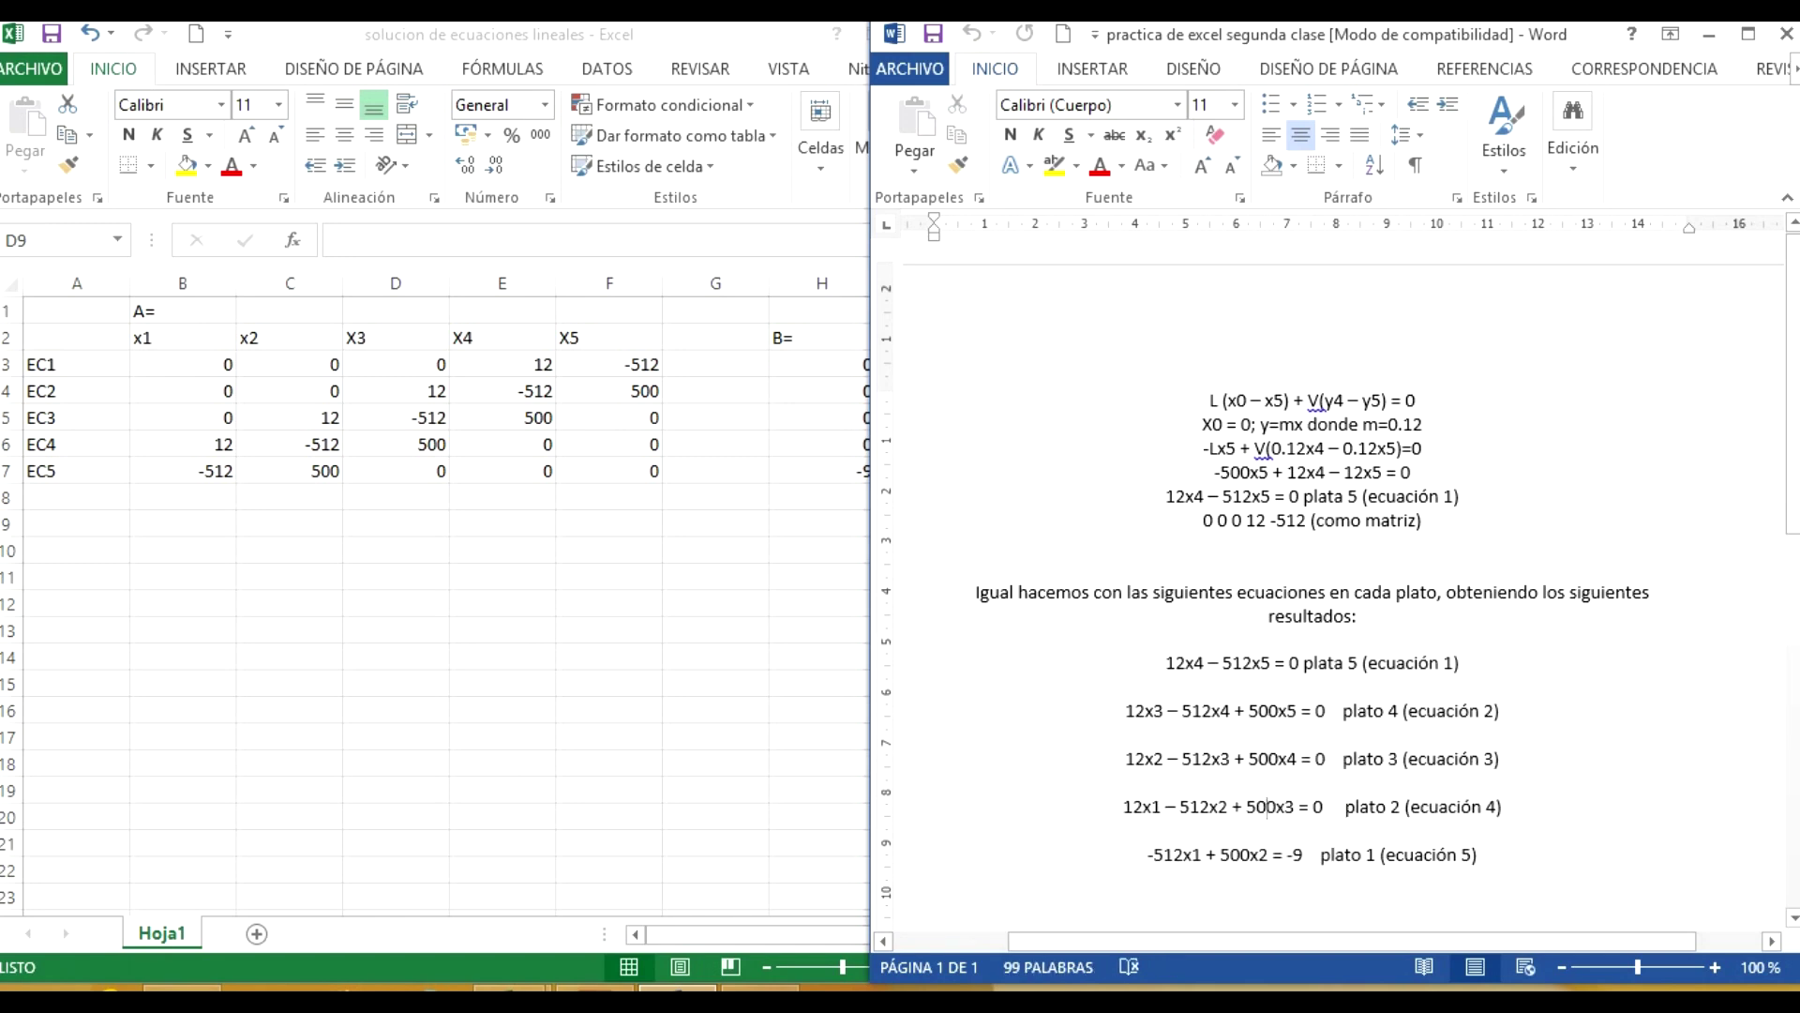
pyautogui.hotkey('alt', 'Tab')
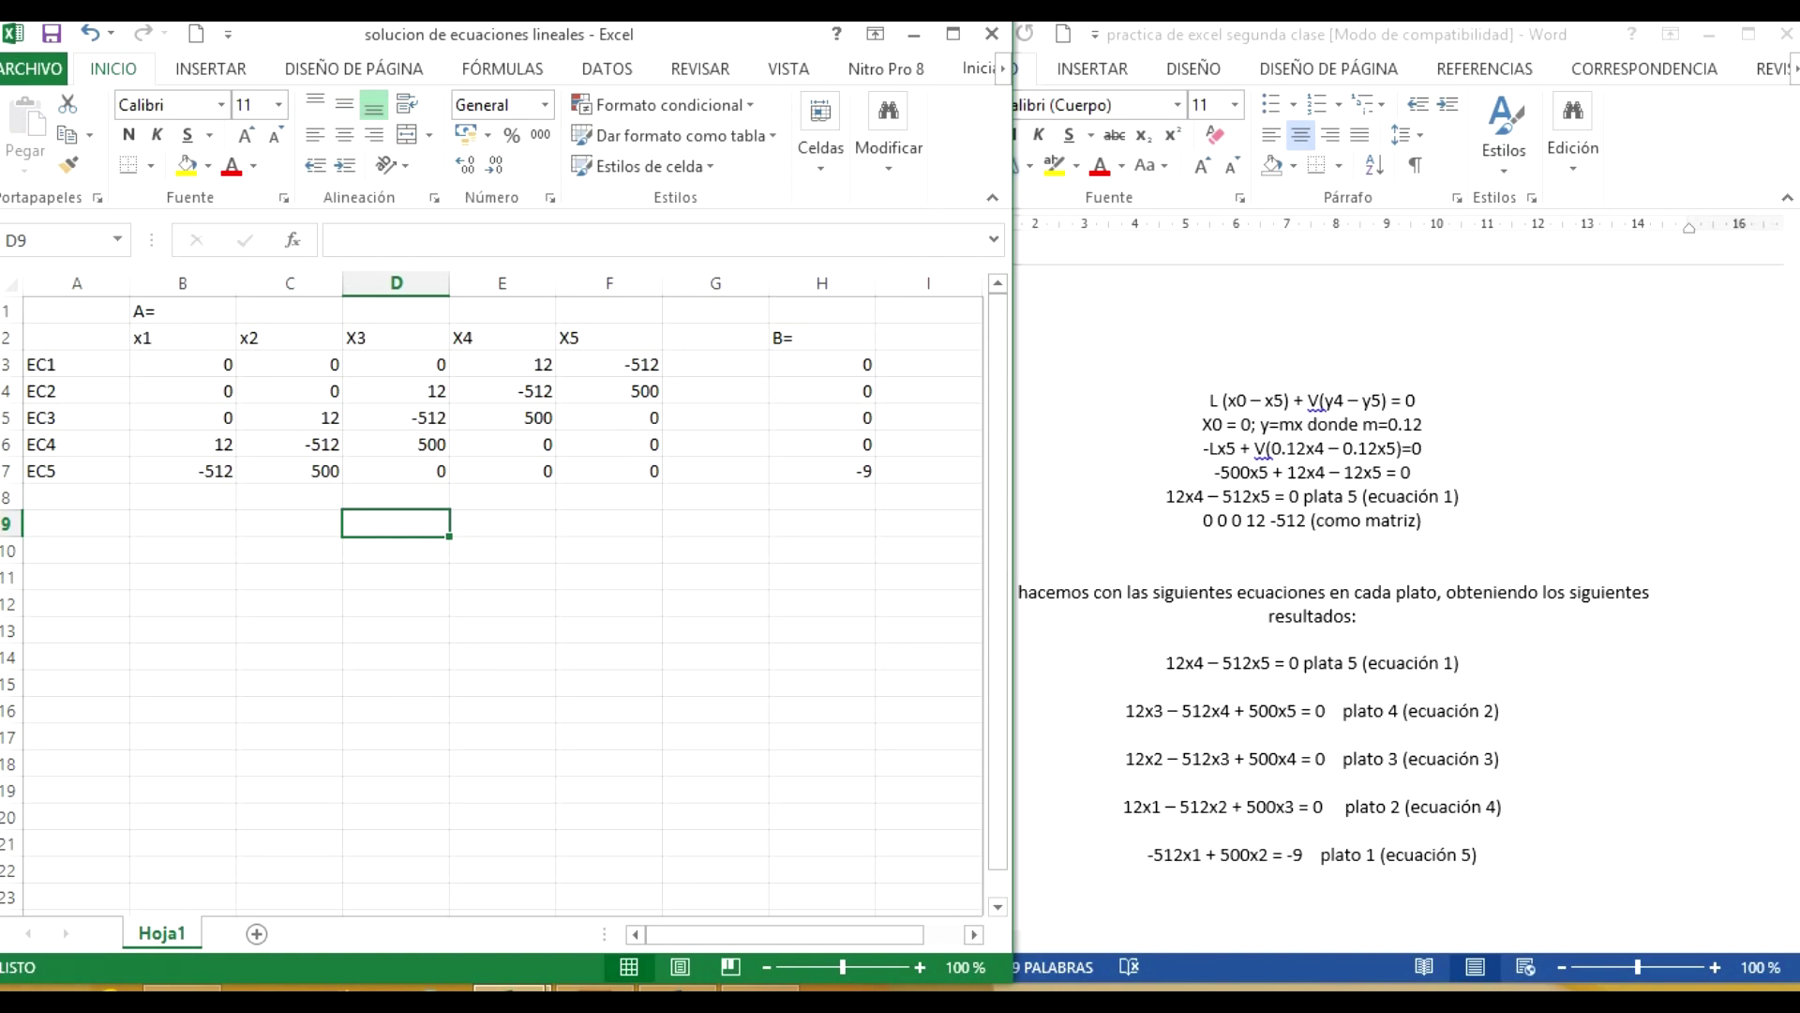
pyautogui.click(183, 364)
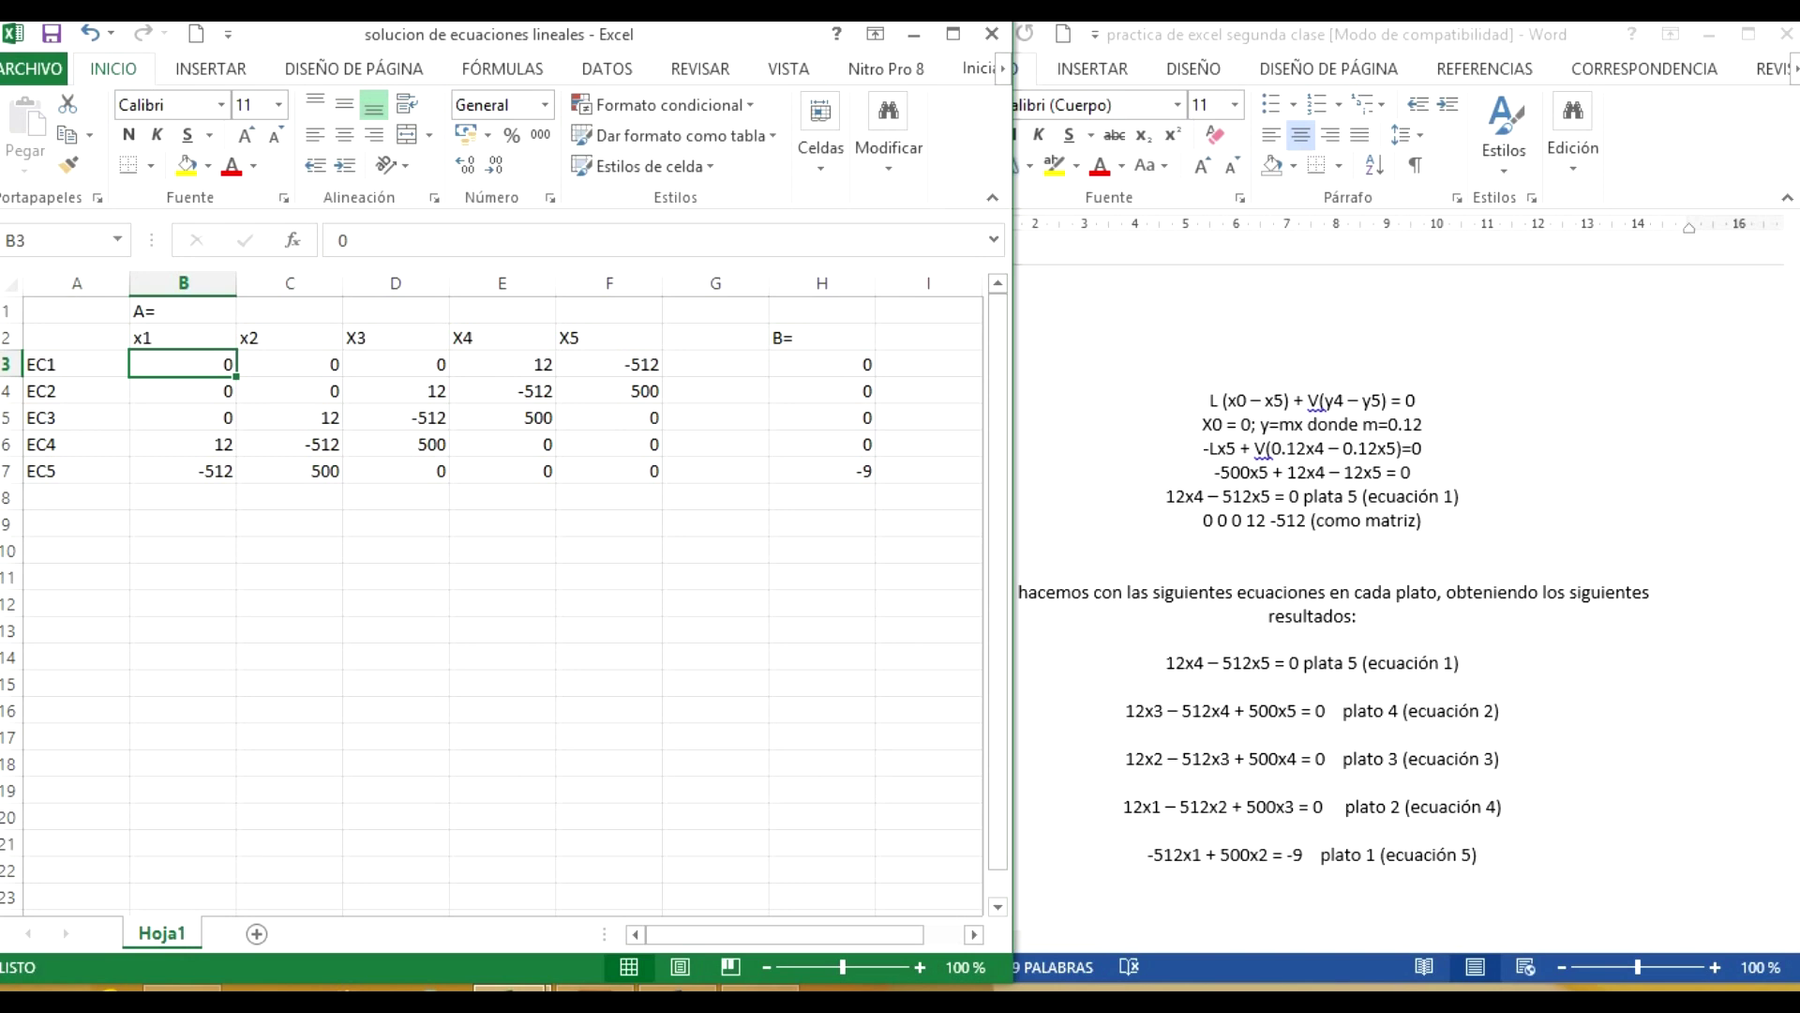
pyautogui.click(290, 364)
pyautogui.click(396, 363)
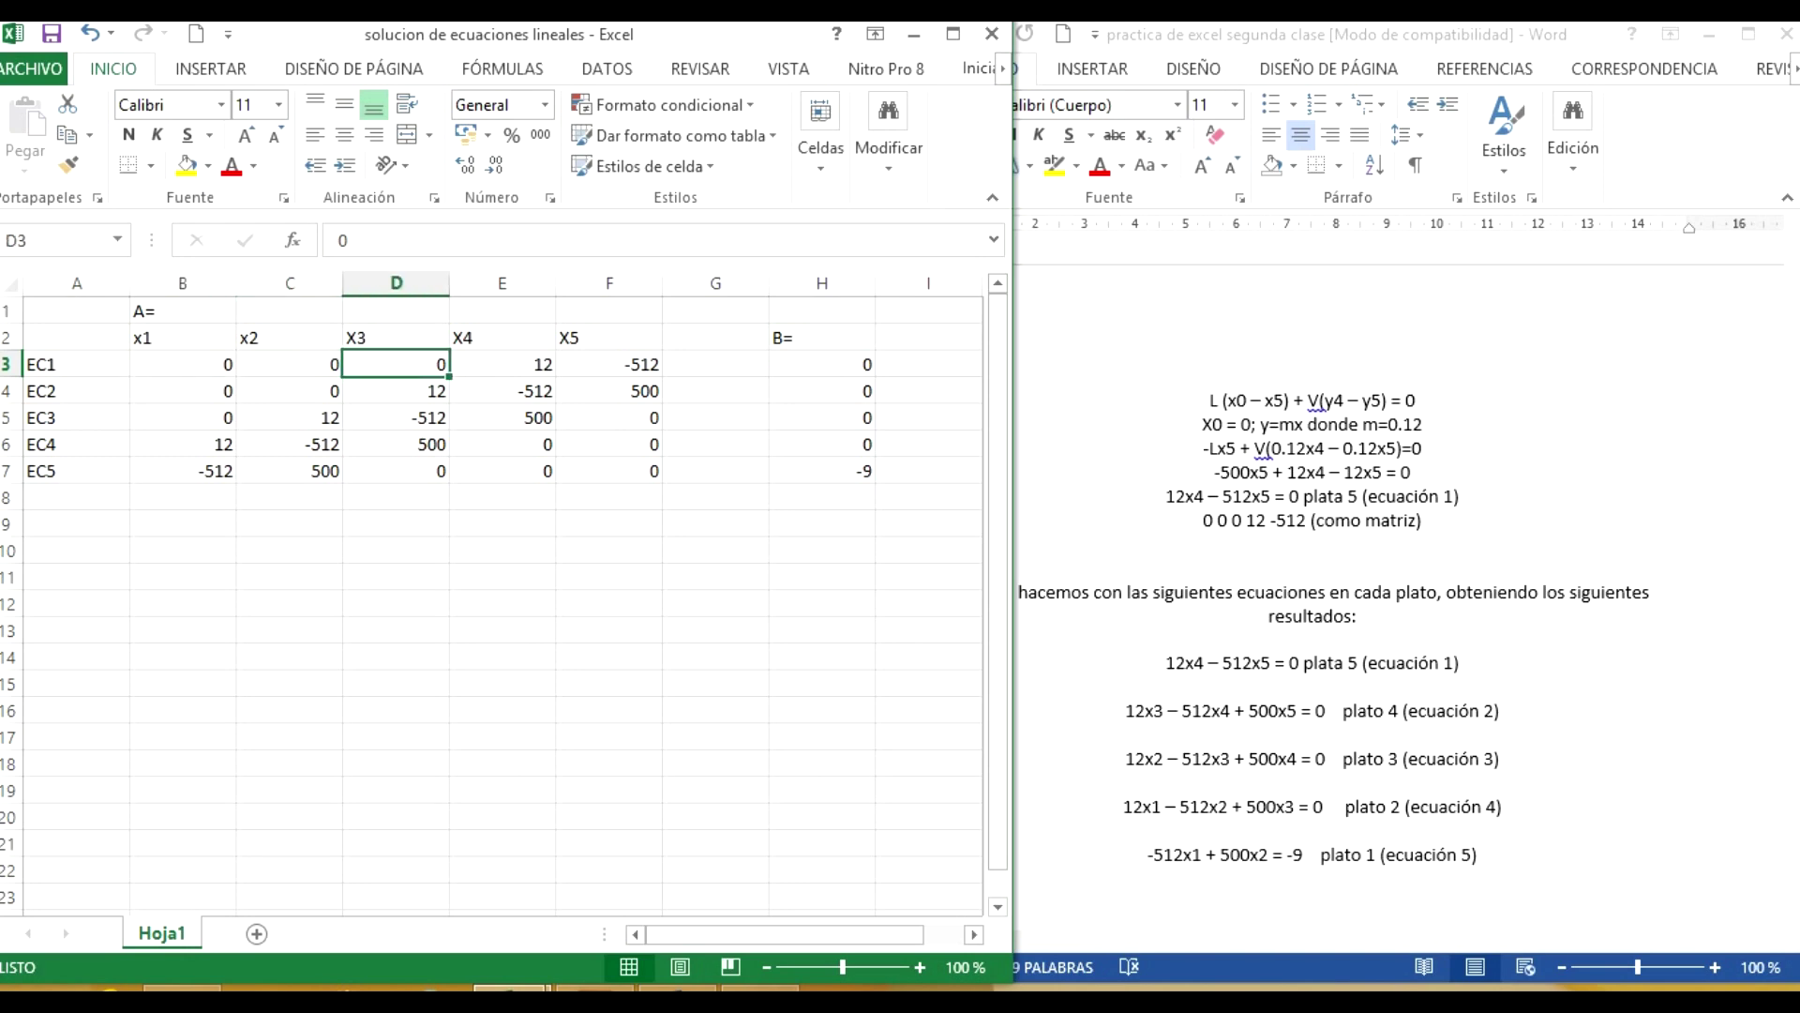
pyautogui.click(503, 364)
pyautogui.click(609, 363)
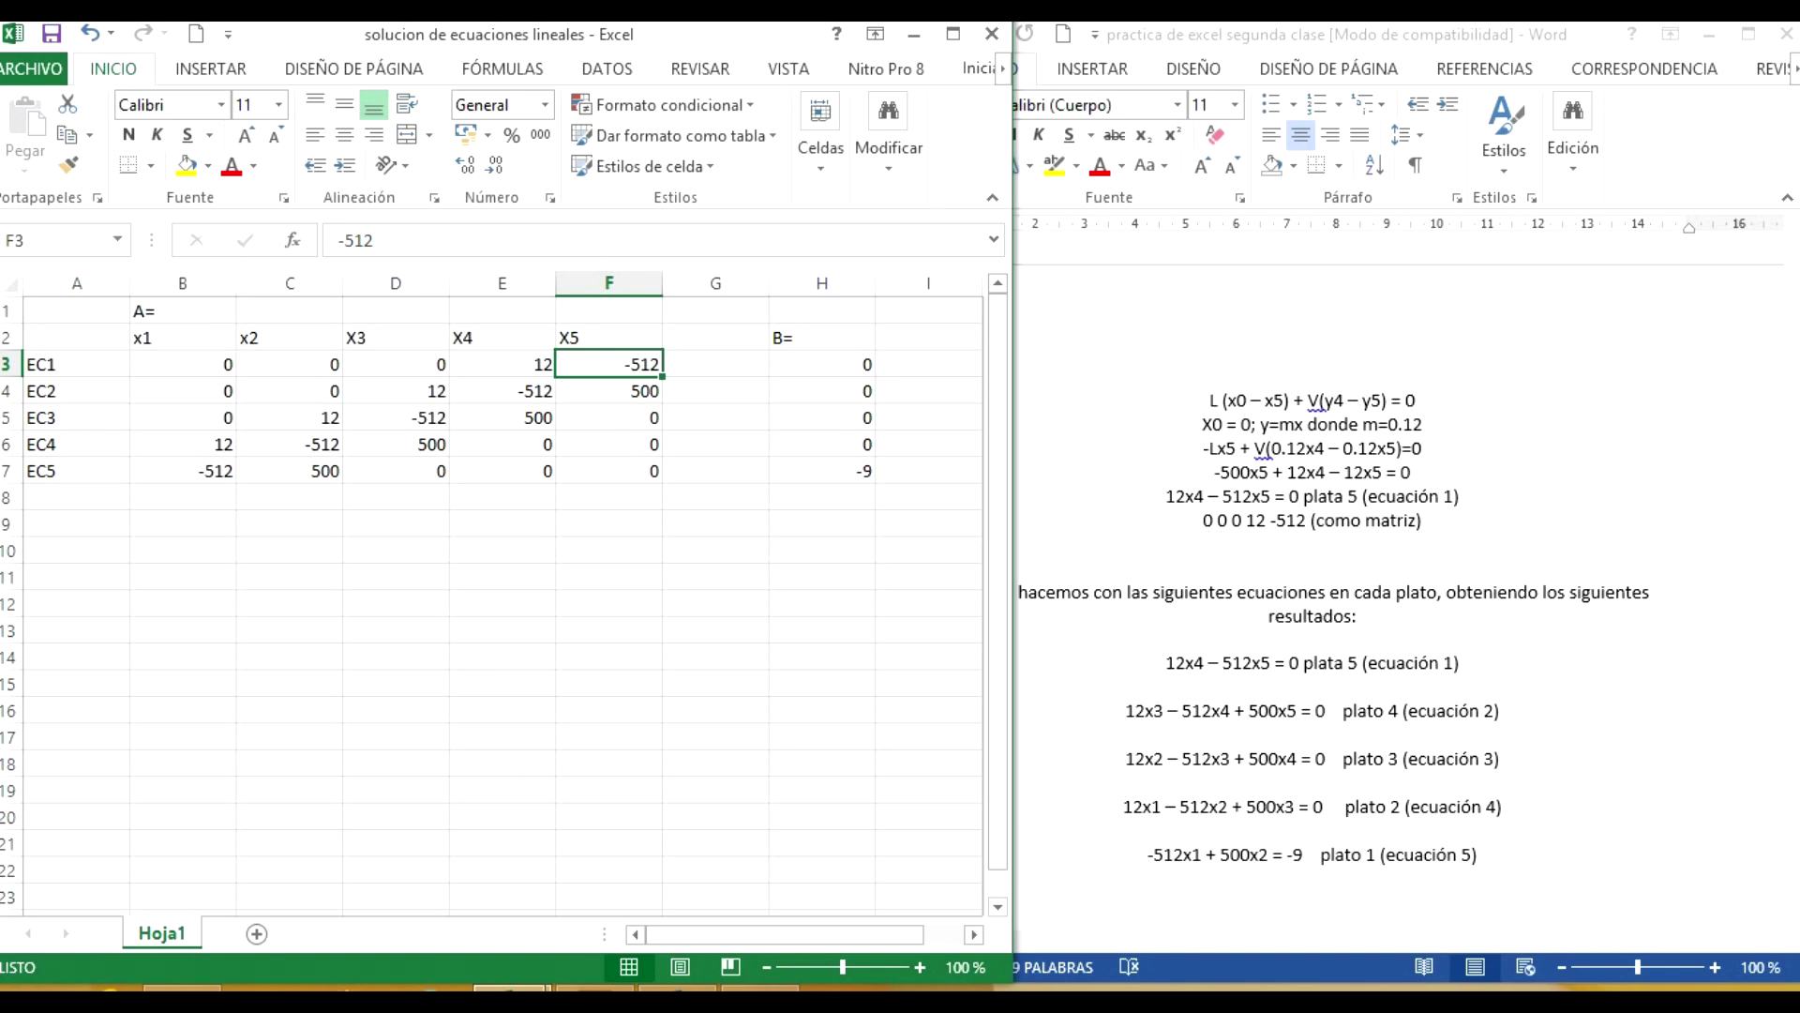
pyautogui.click(822, 364)
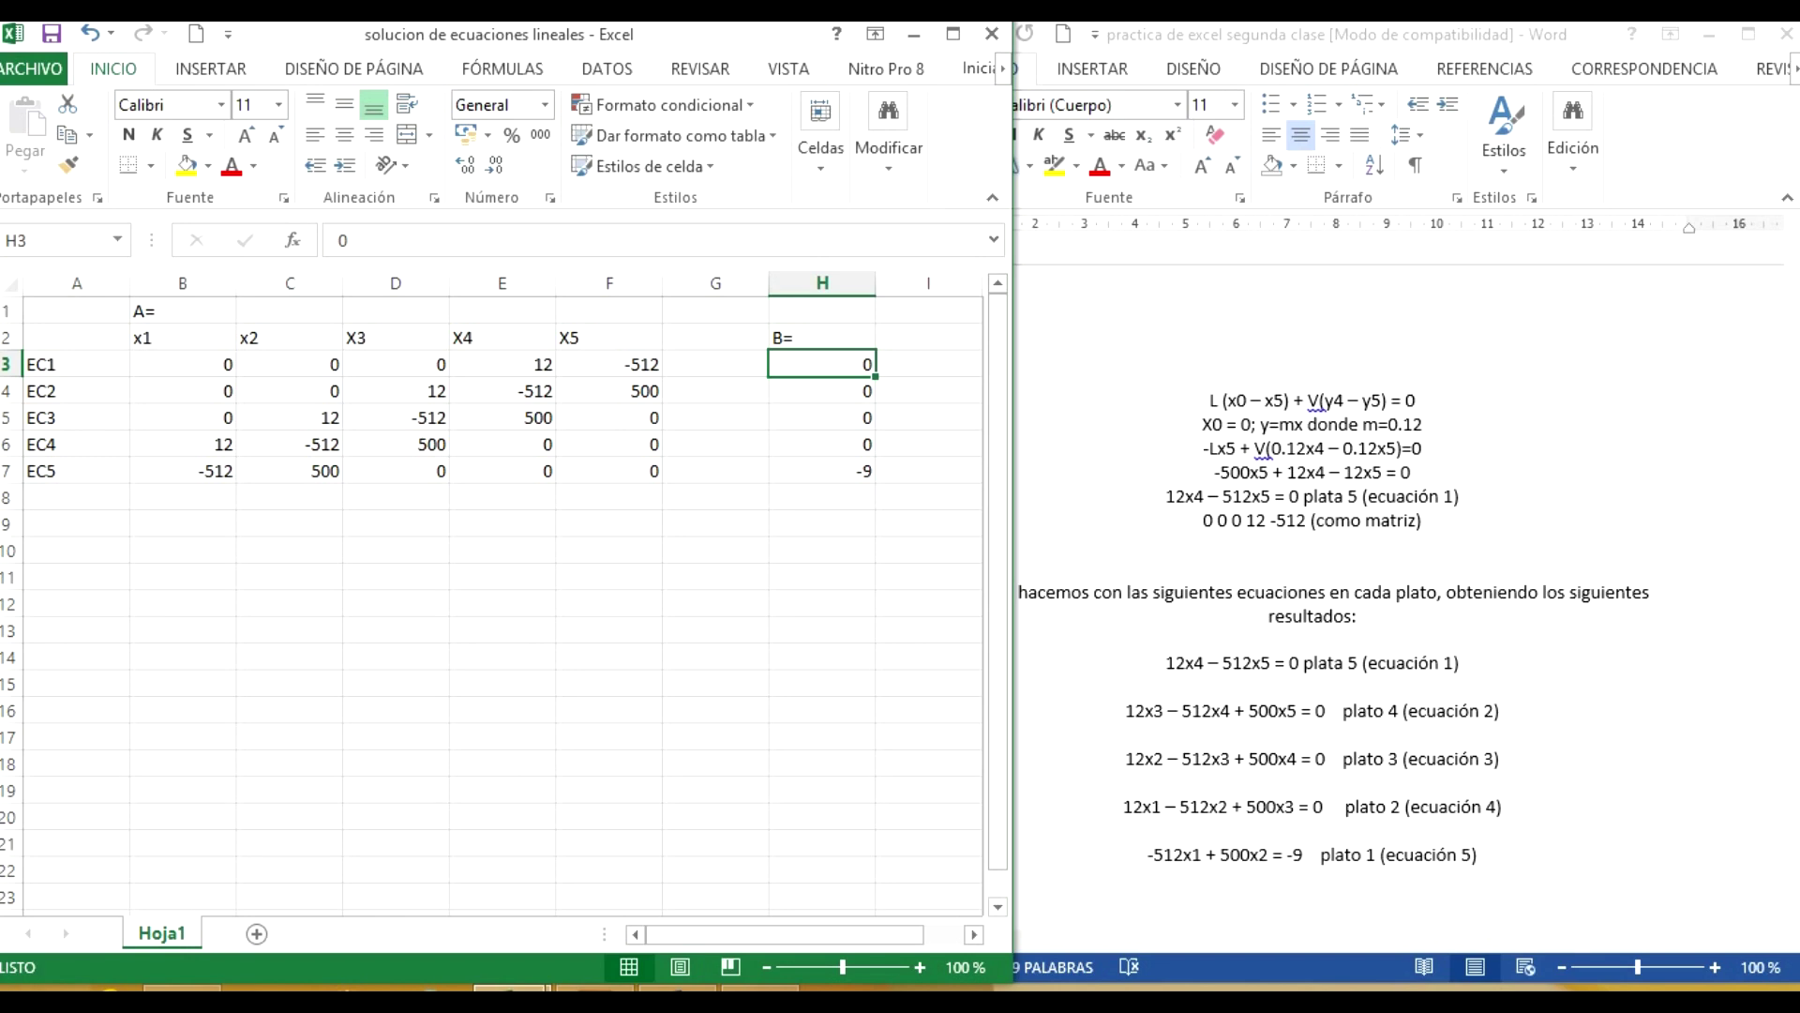
pyautogui.click(183, 363)
pyautogui.click(183, 390)
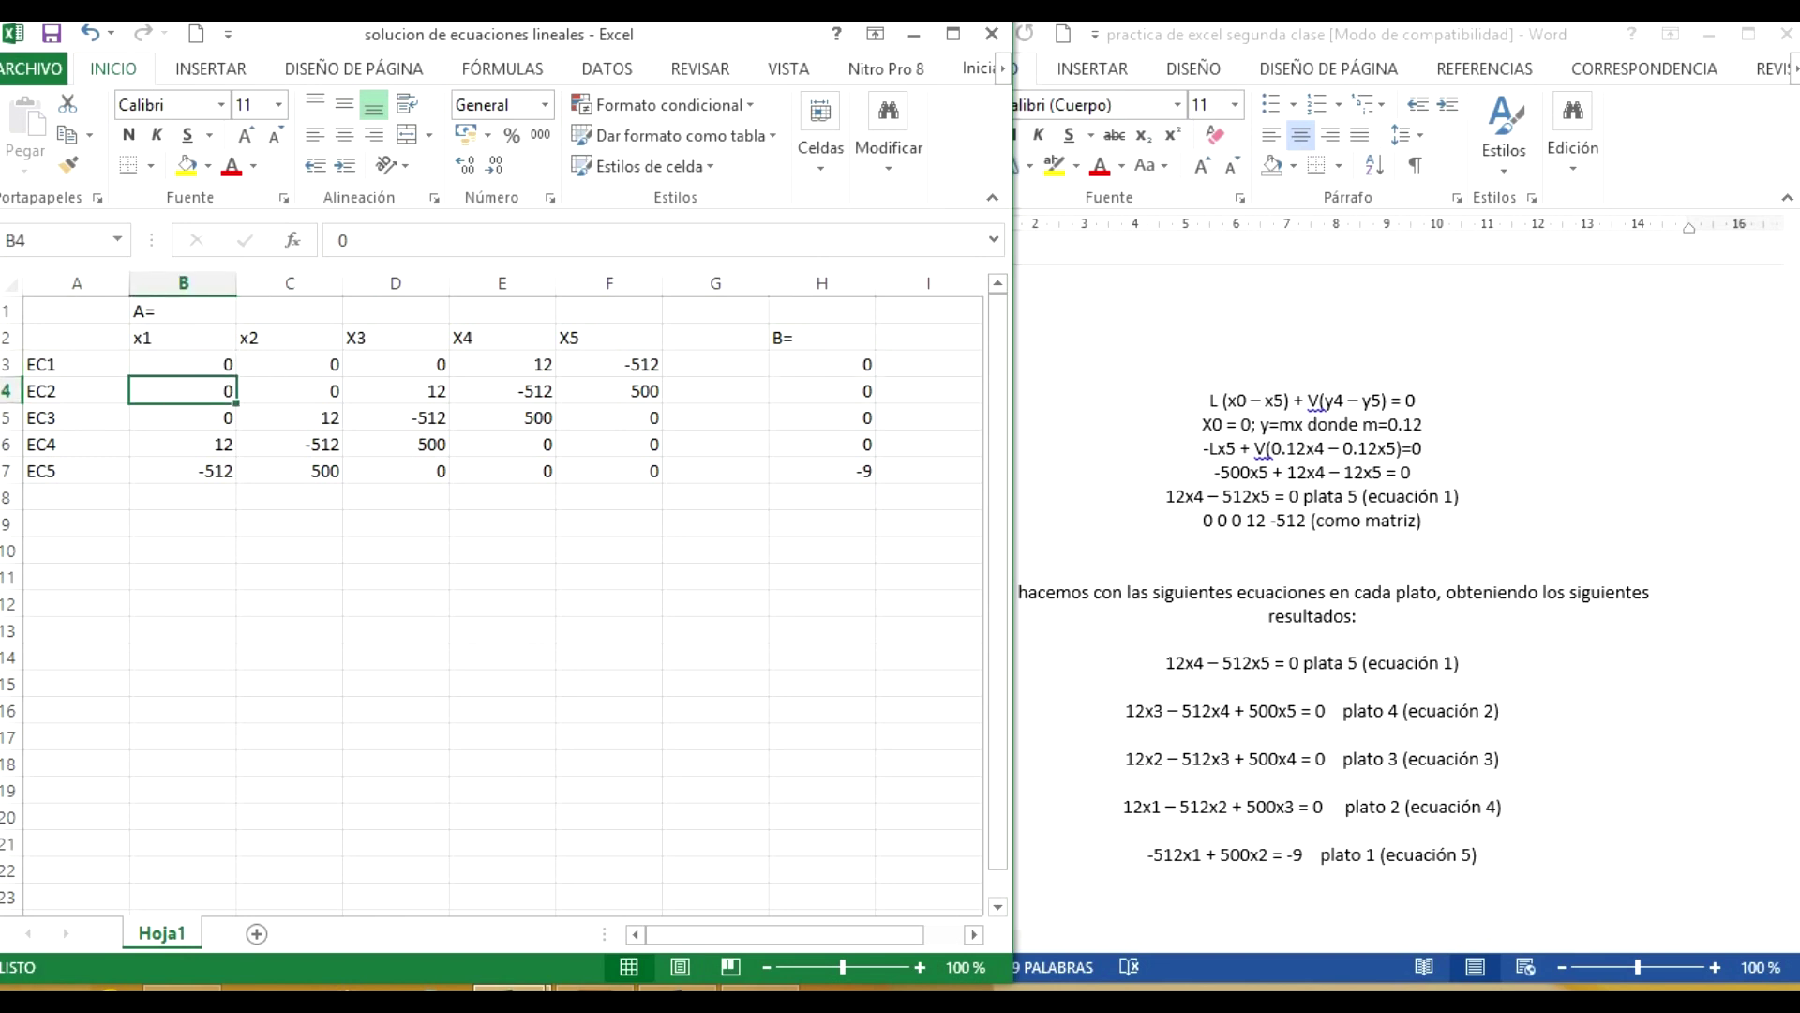
pyautogui.press('Right')
pyautogui.press('Right')
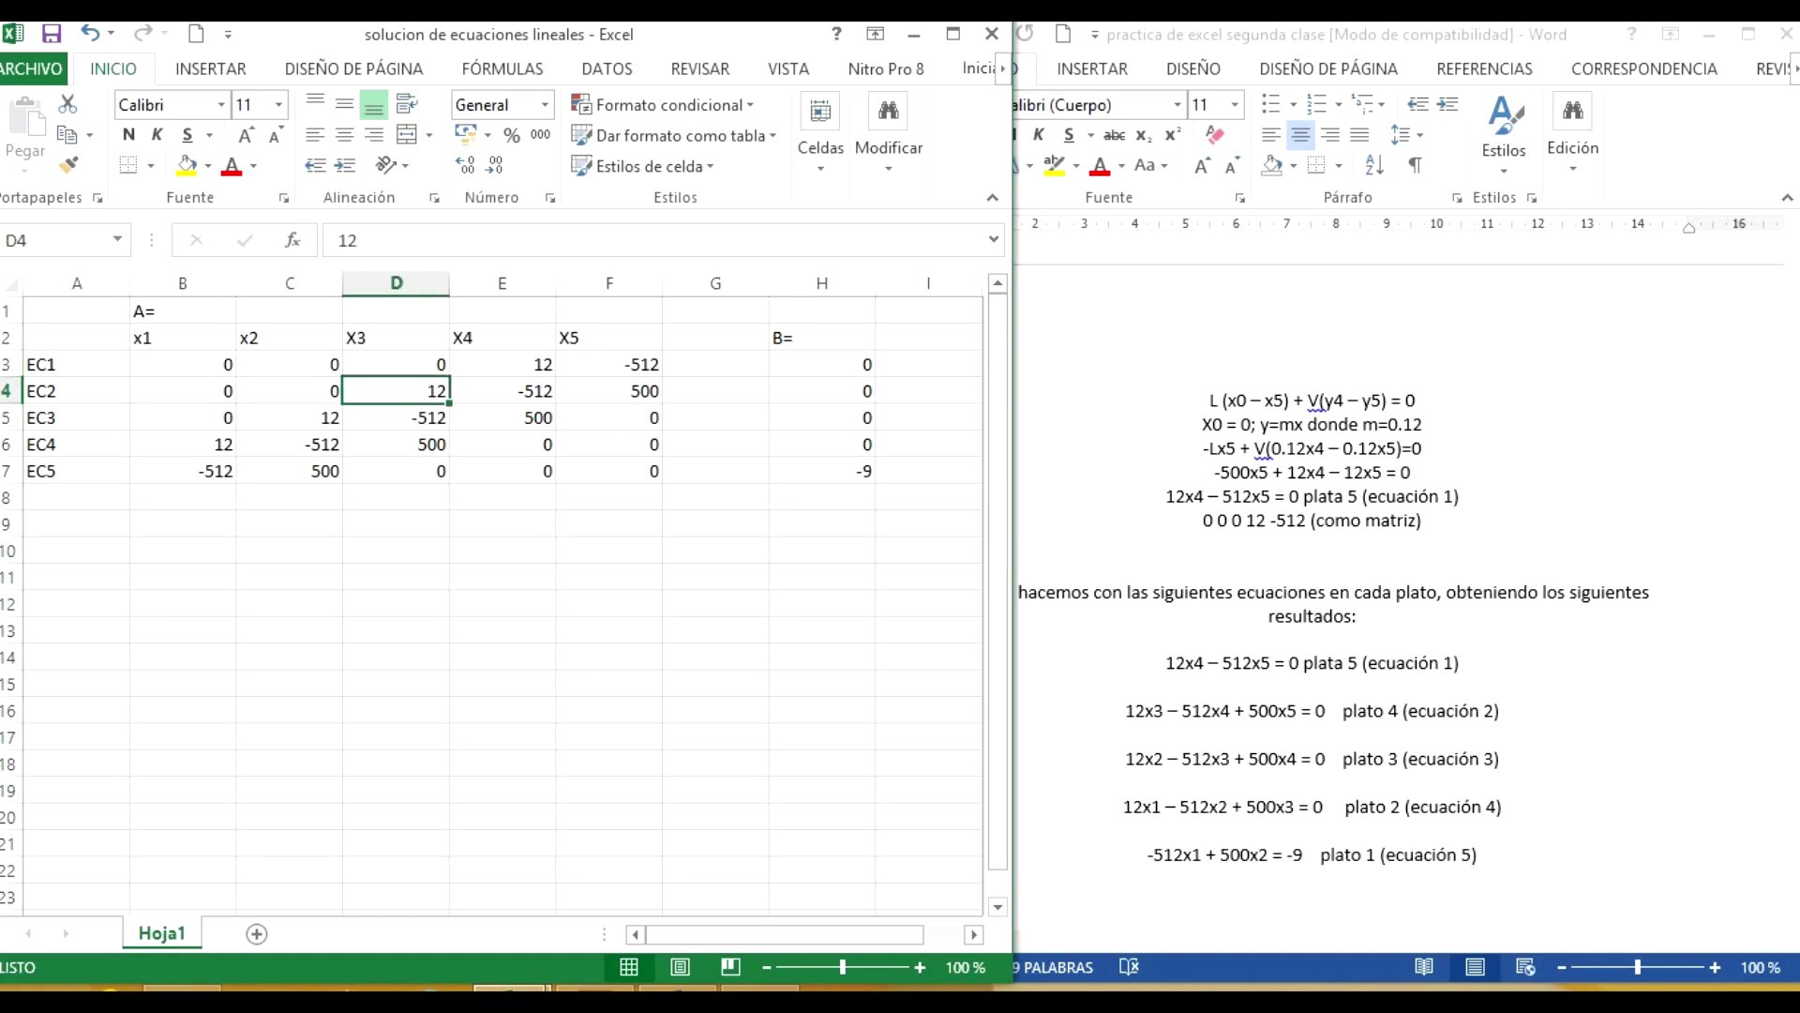
pyautogui.press('Down')
pyautogui.press('Down')
pyautogui.press('Left')
pyautogui.press('Left')
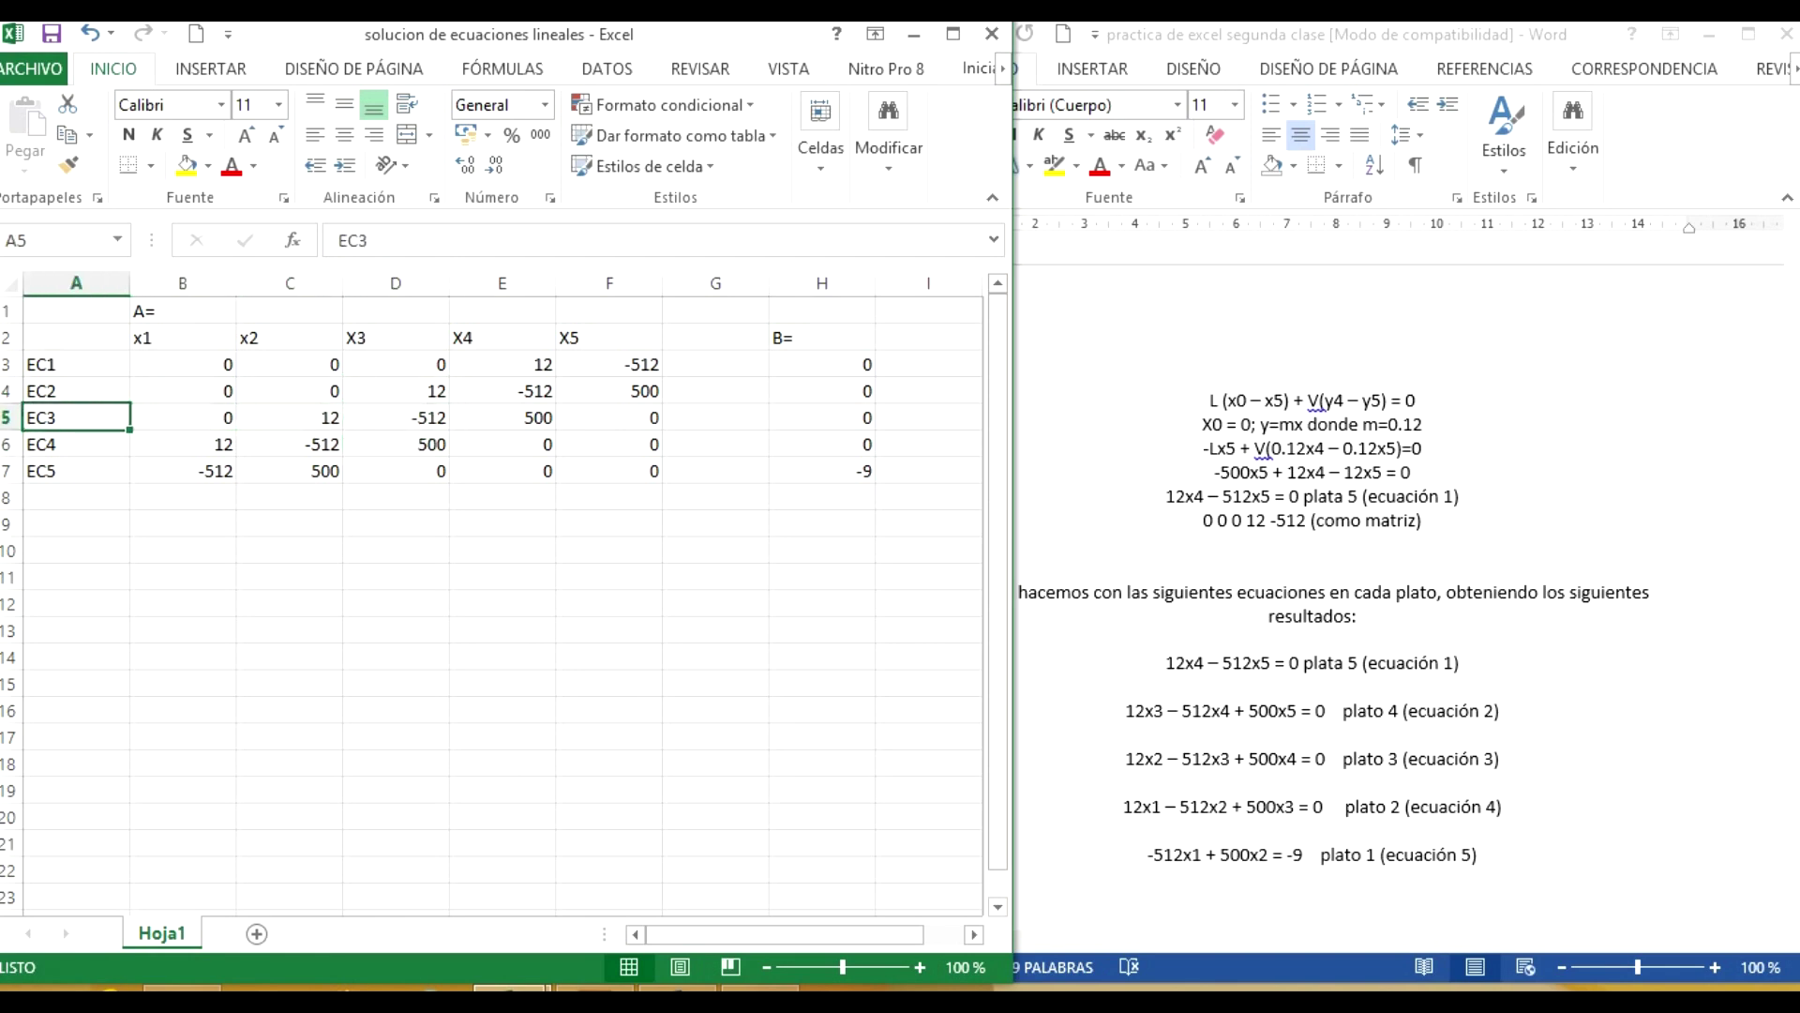
pyautogui.press('Left')
pyautogui.press('Down')
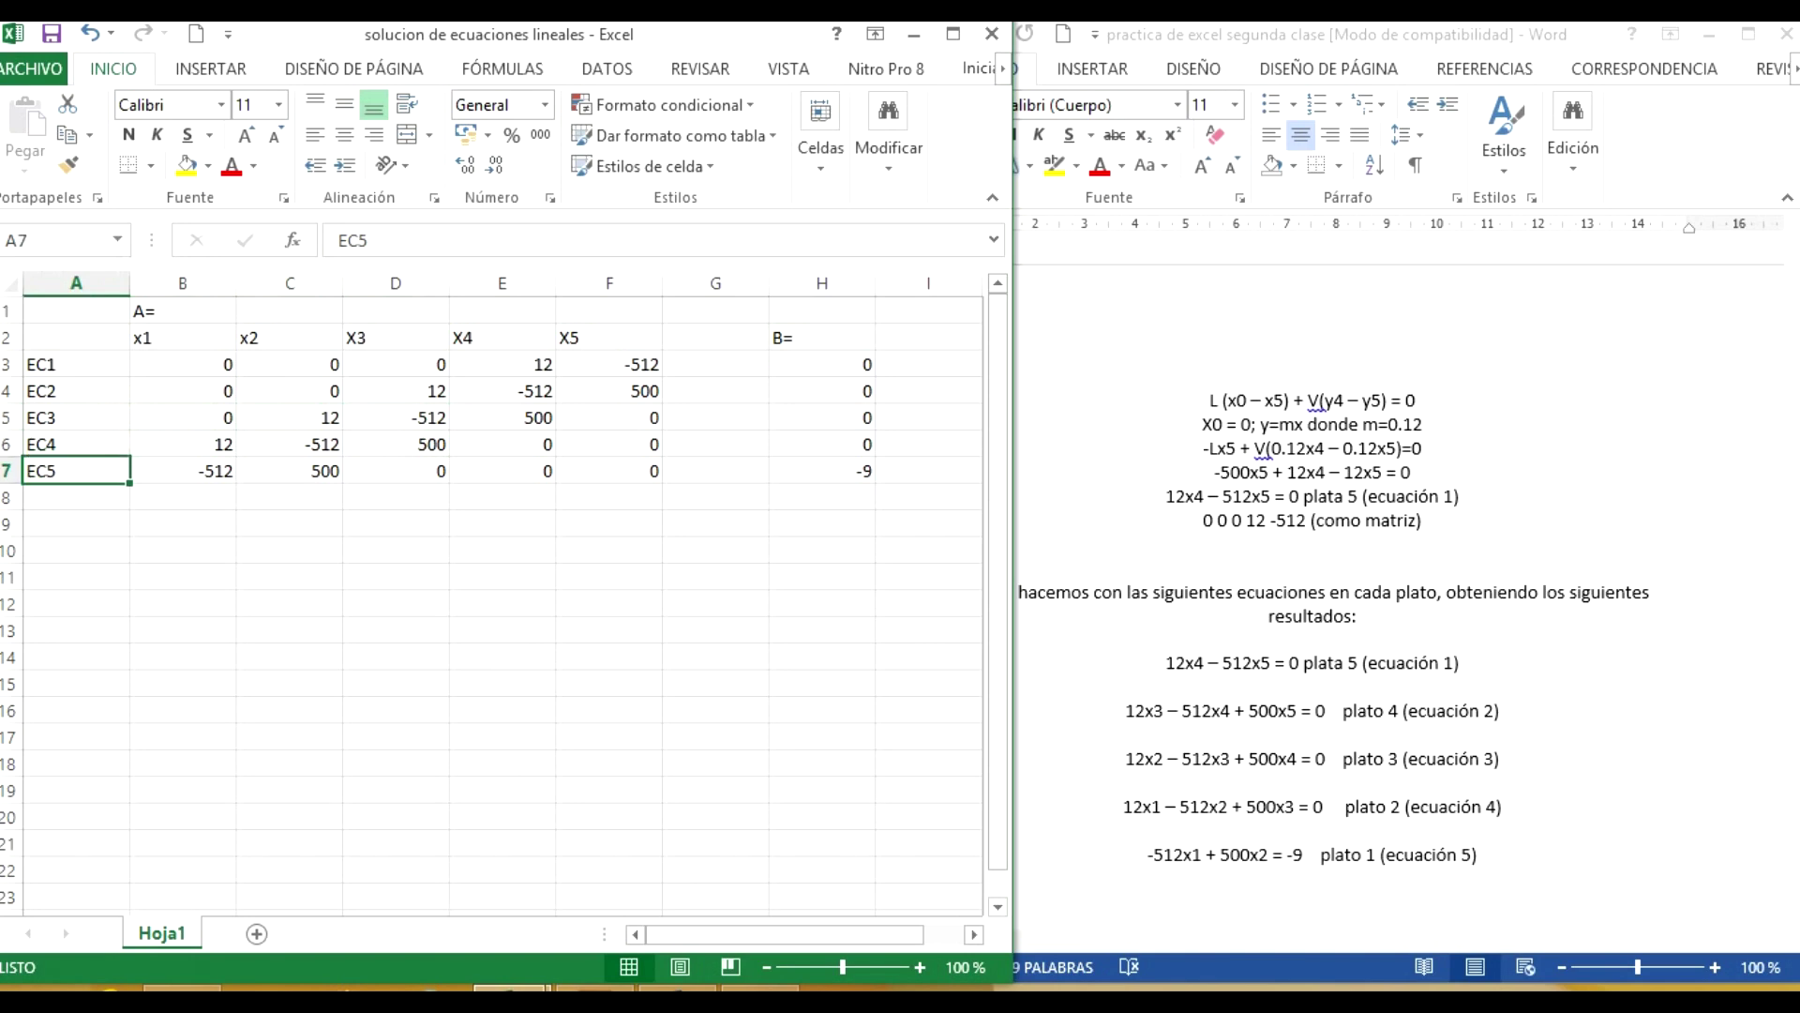
pyautogui.press('Right')
pyautogui.press('Right')
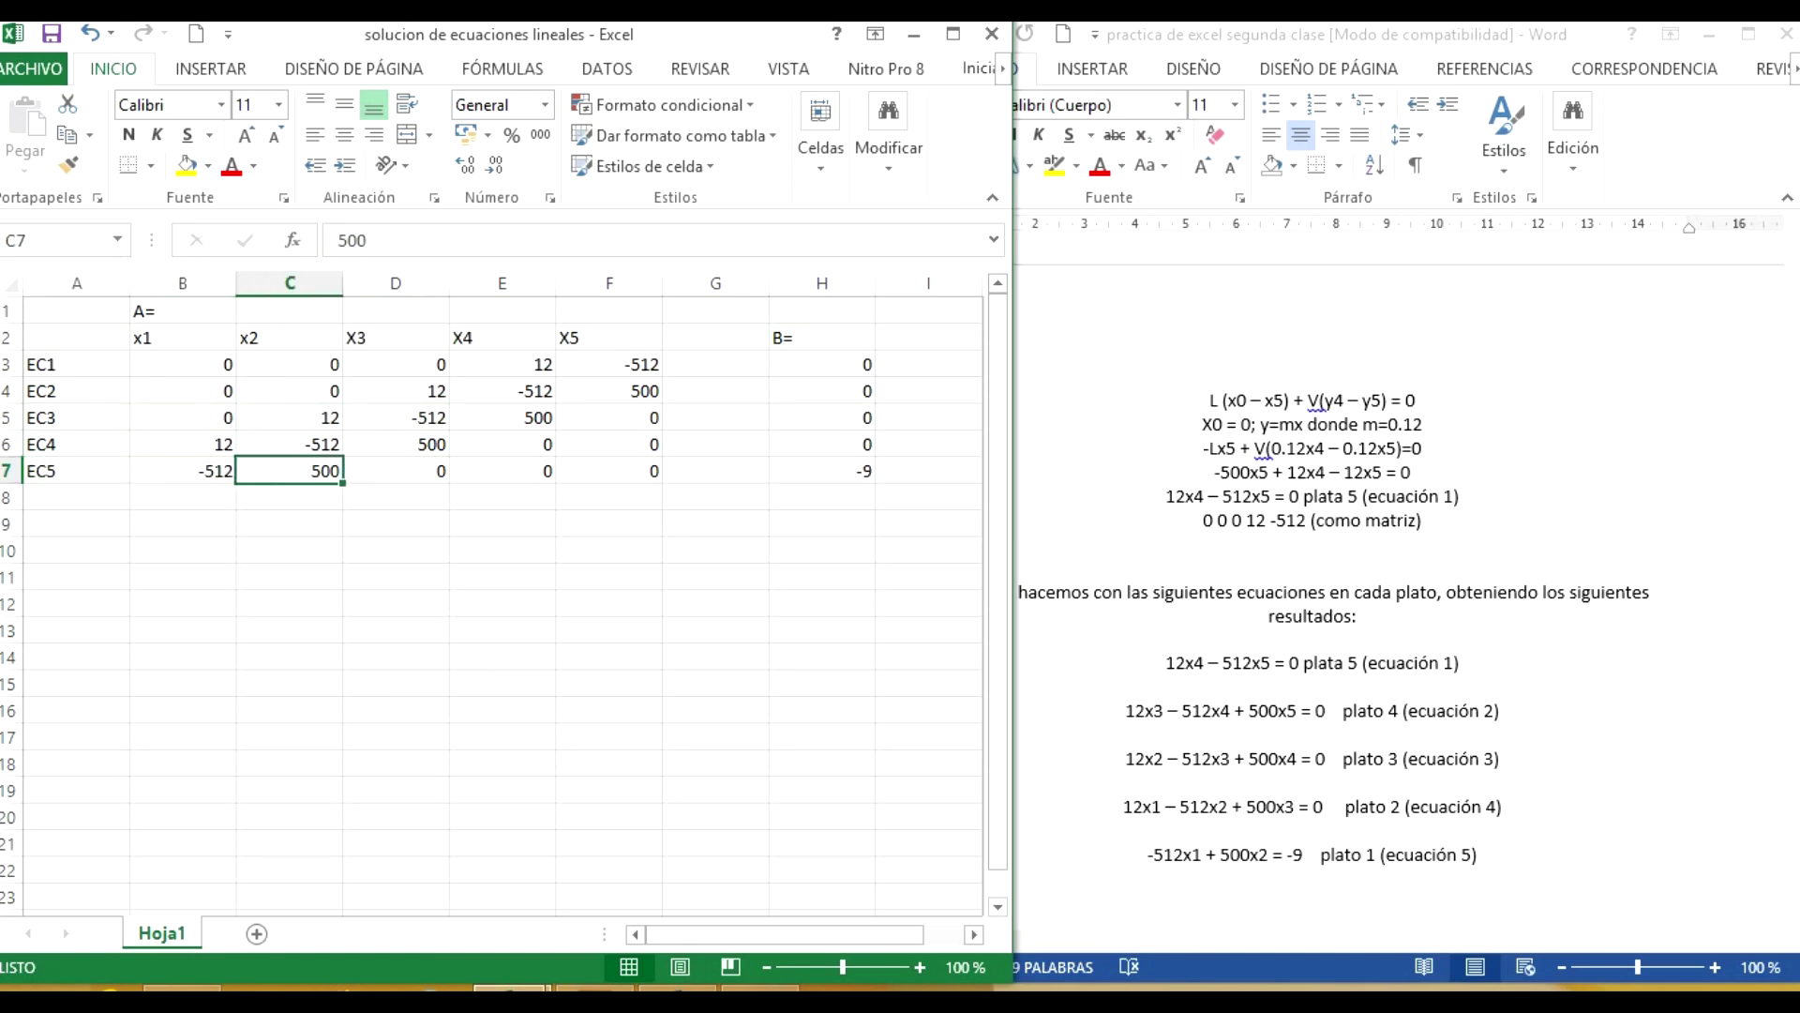
pyautogui.press('Down')
pyautogui.press('Down')
pyautogui.press('Left')
pyautogui.press('Left')
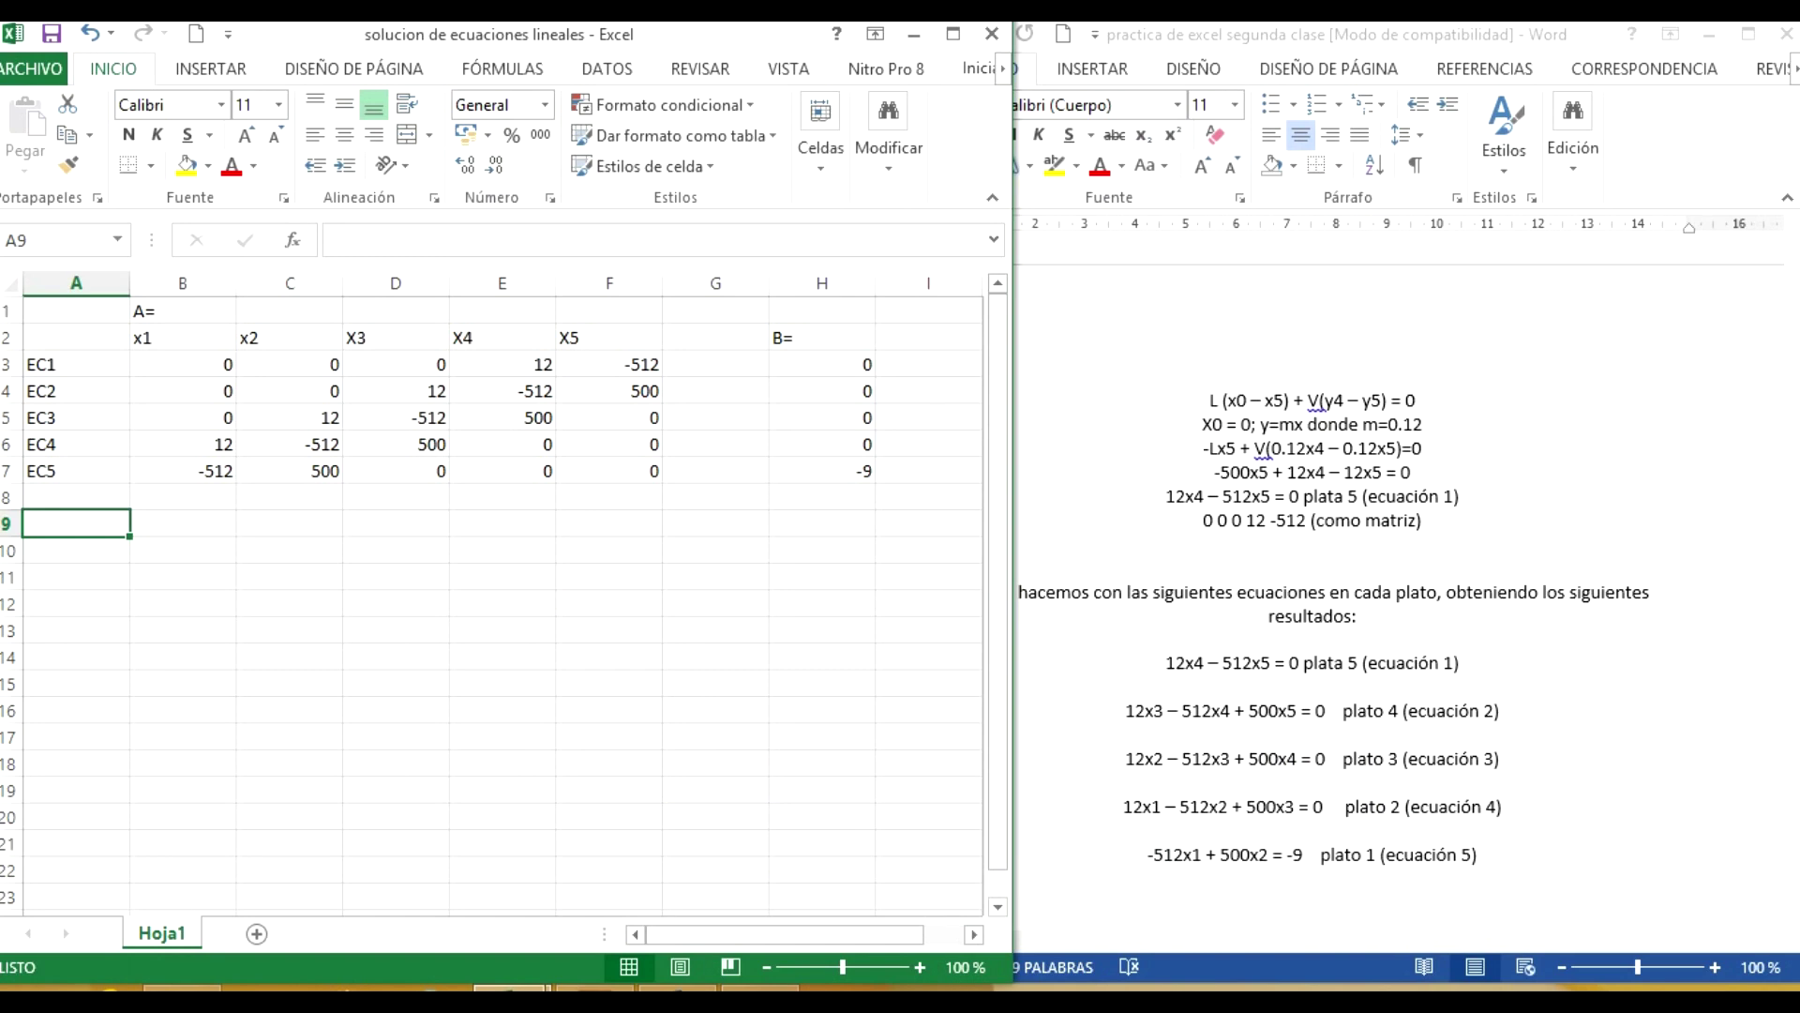
pyautogui.click(290, 391)
# - Enter the heading MATRIZ INVERSA DE "A": in cell A9, correcting typos
pyautogui.click(76, 524)
pyautogui.write('MATRIZ DE')
pyautogui.press('BackSpace')
pyautogui.press('BackSpace')
pyautogui.write('INVERSA DE "')
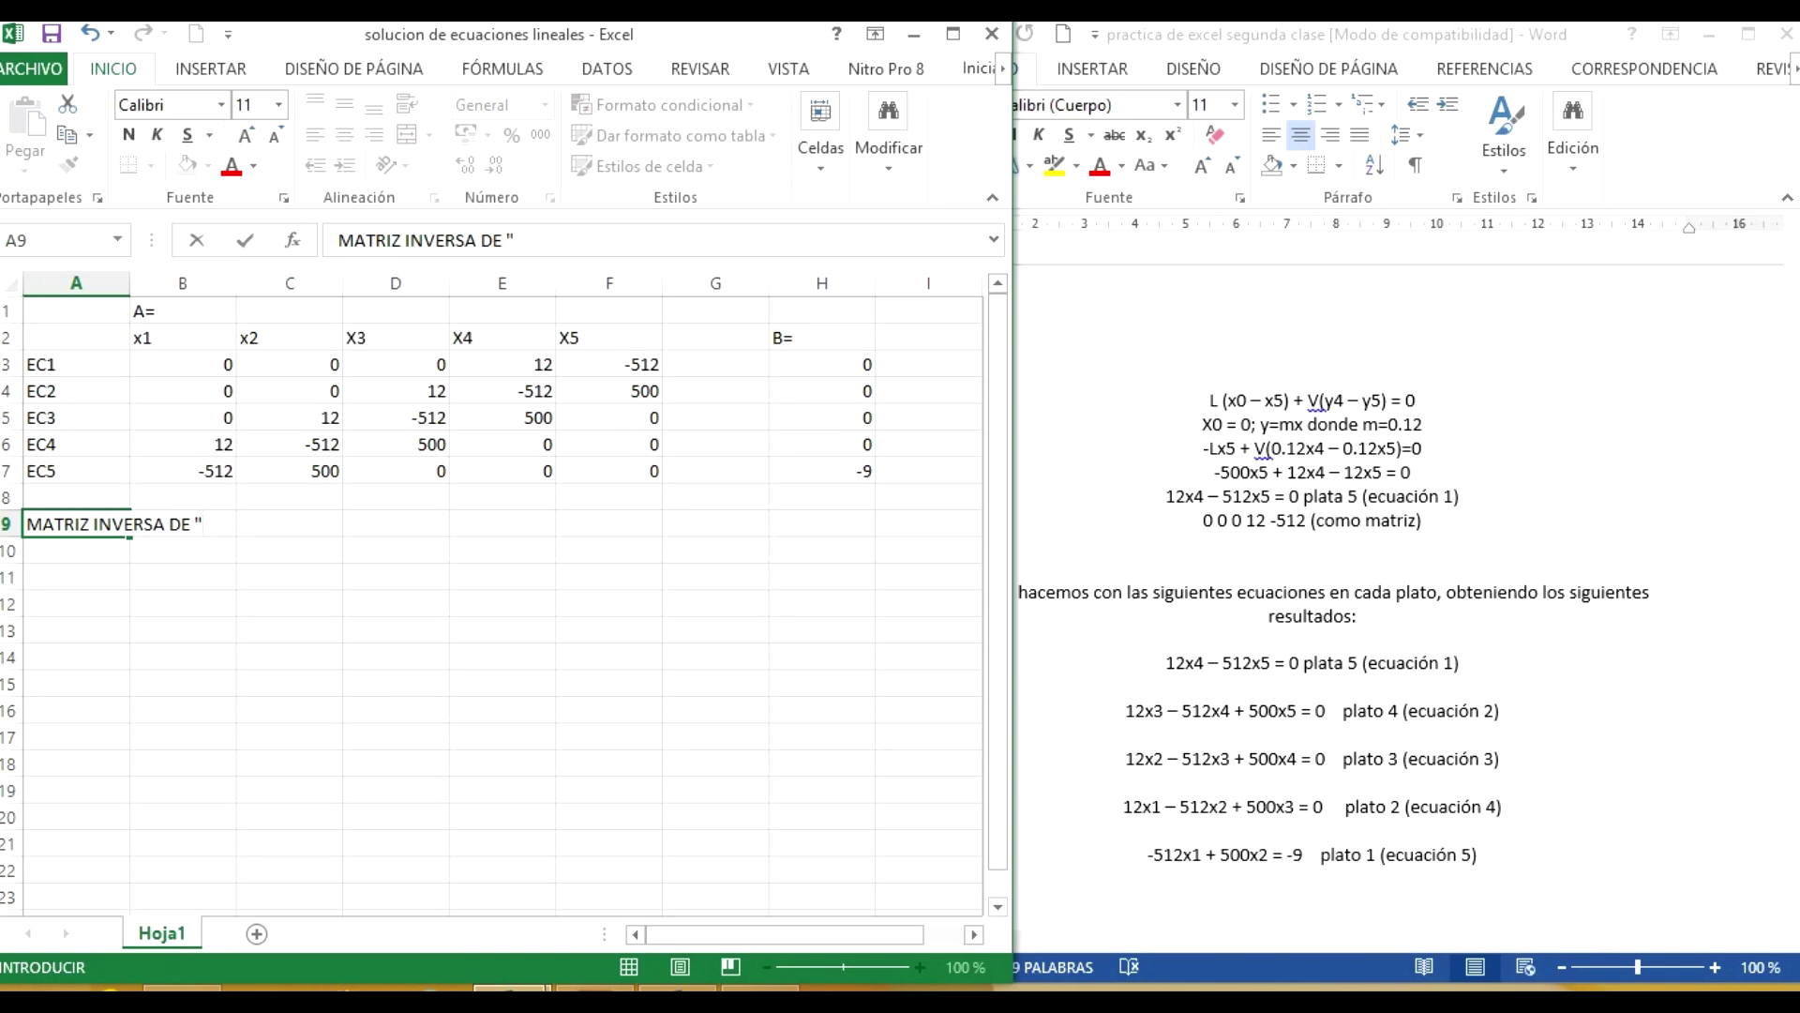
pyautogui.write('A2')
pyautogui.press('BackSpace')
pyautogui.write('":')
pyautogui.press('Return')
# - Return to B3 and start extending a selection down column B of matrix A
pyautogui.press('Right')
pyautogui.press('Right')
pyautogui.press('Left')
pyautogui.click(183, 364)
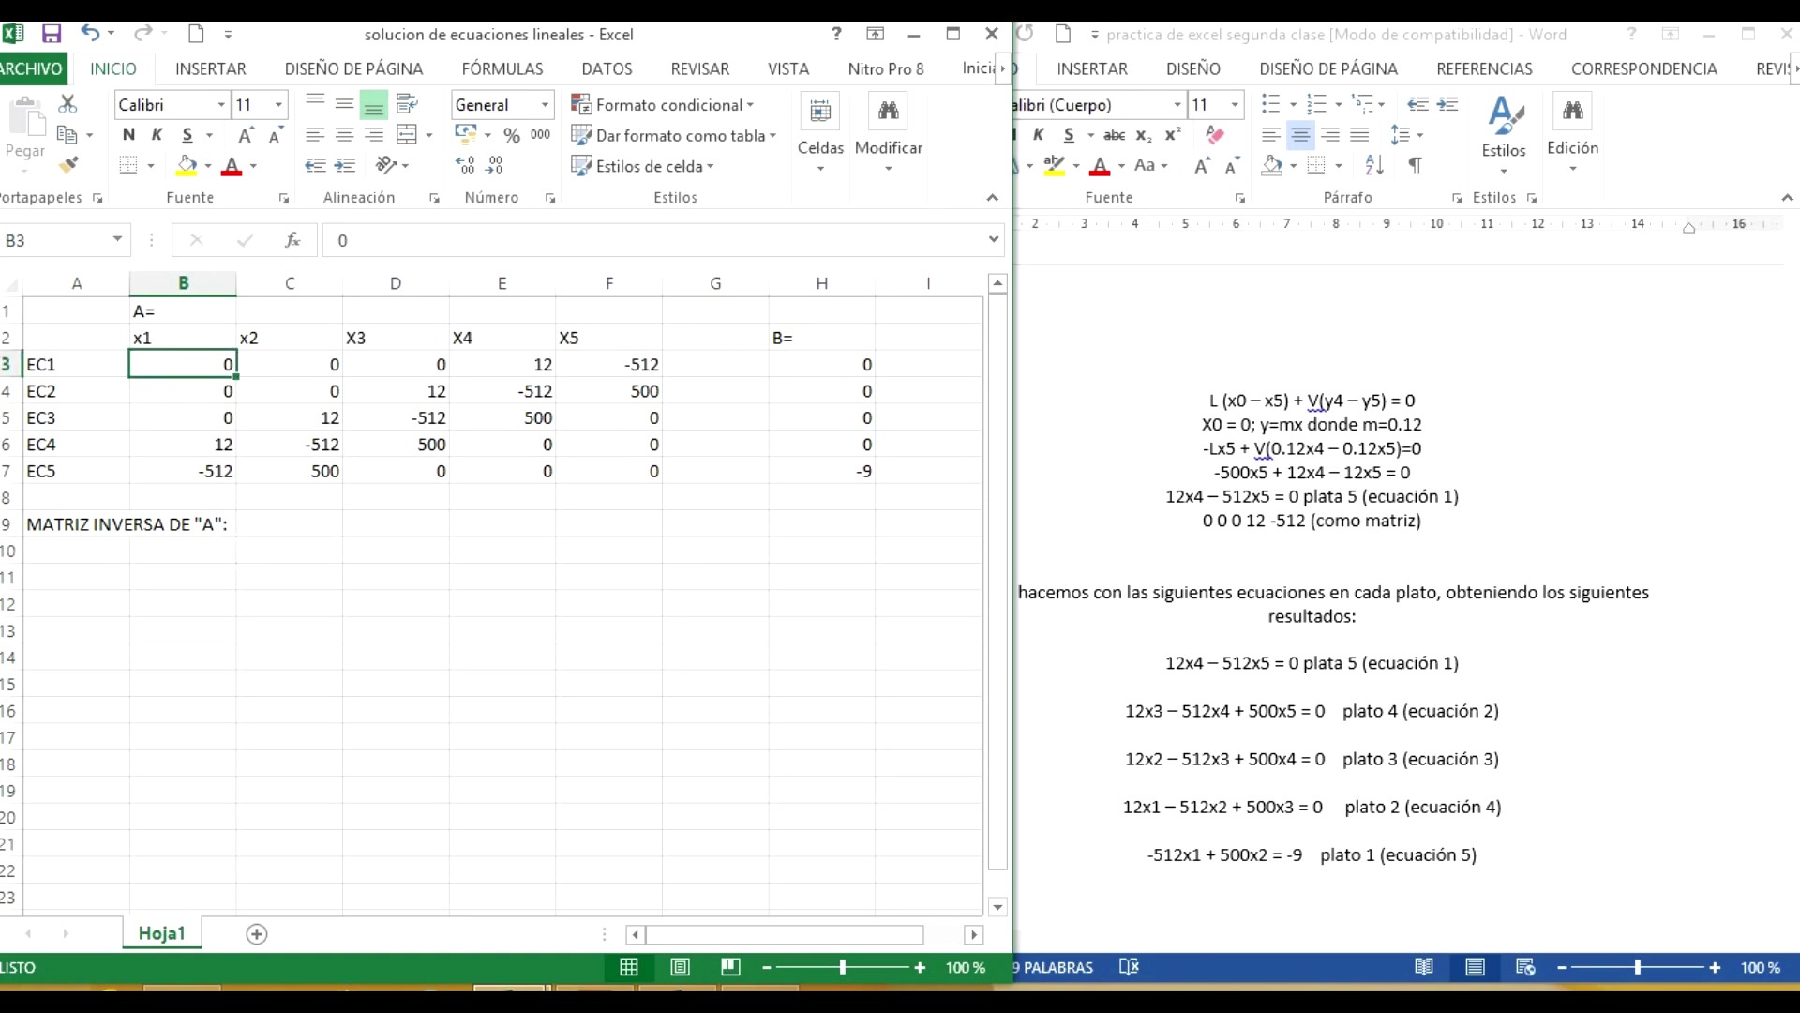
pyautogui.hotkey('shift', 'Down')
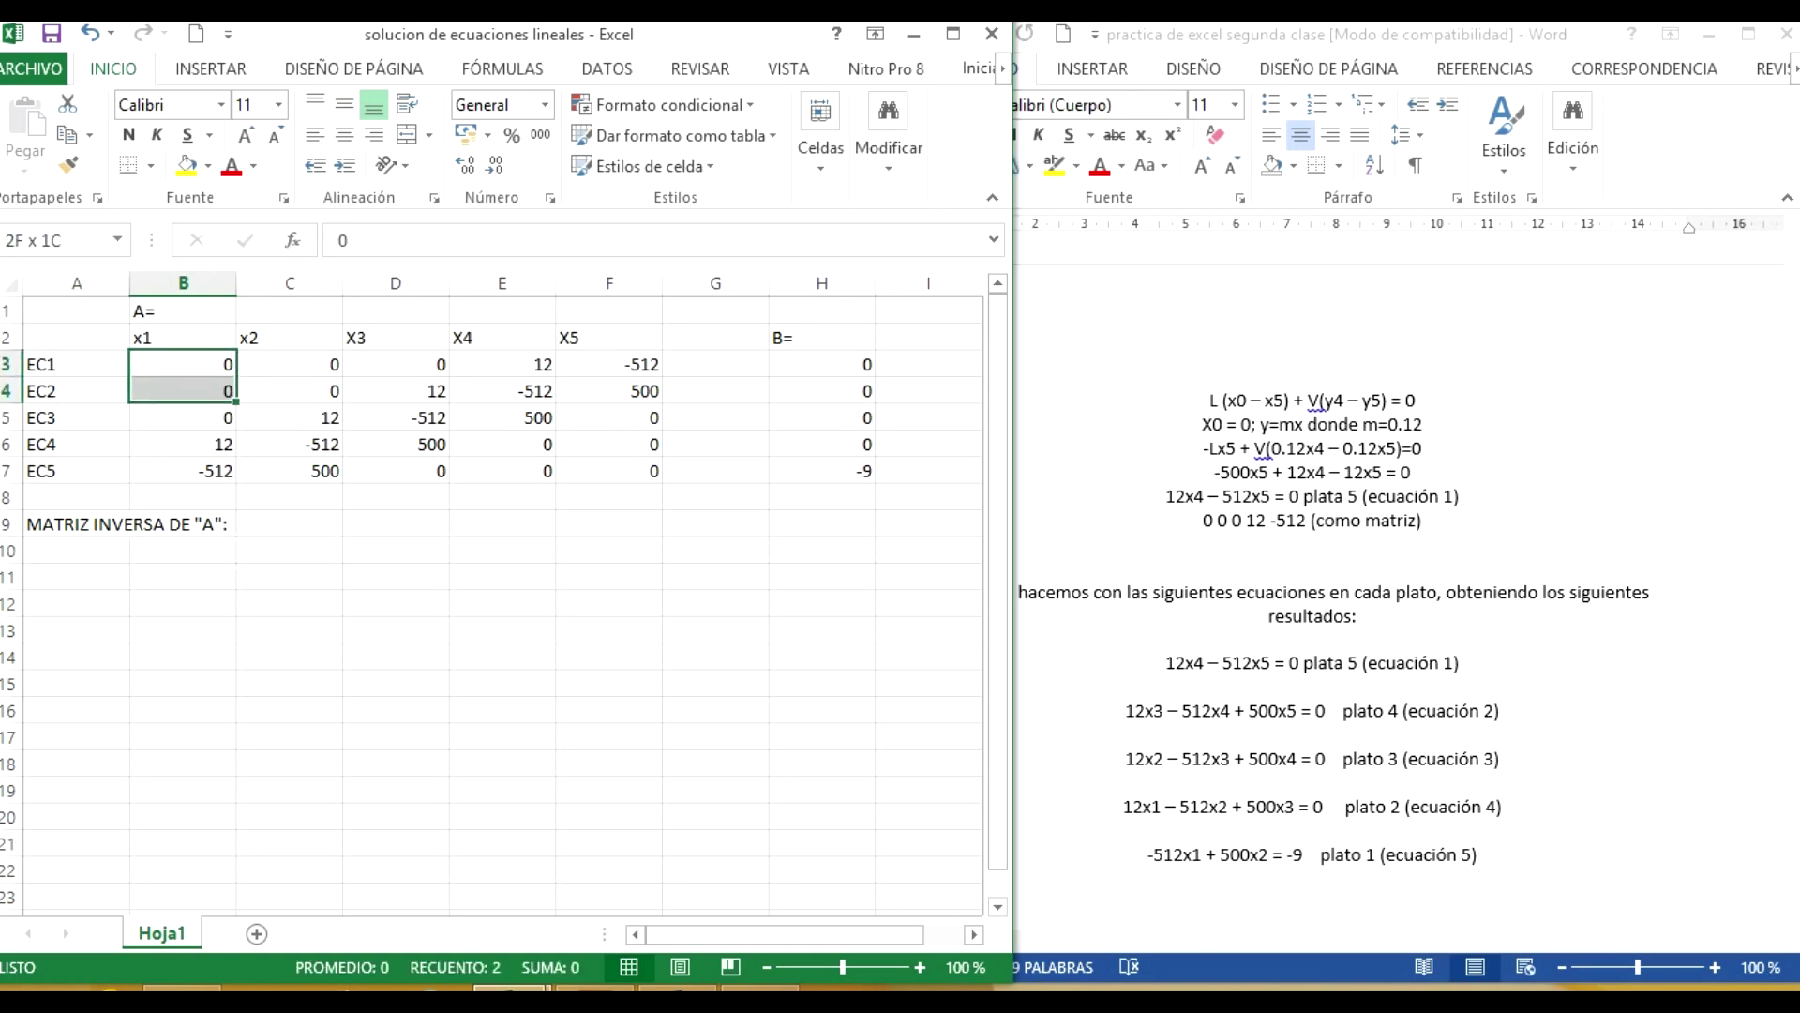
# - Preview matrix A's column and row ranges, then select B11:F15 for the 5×5 inverse
pyautogui.hotkey('shift', 'Down')
pyautogui.hotkey('shift', 'Down')
pyautogui.hotkey('shift', 'Down')
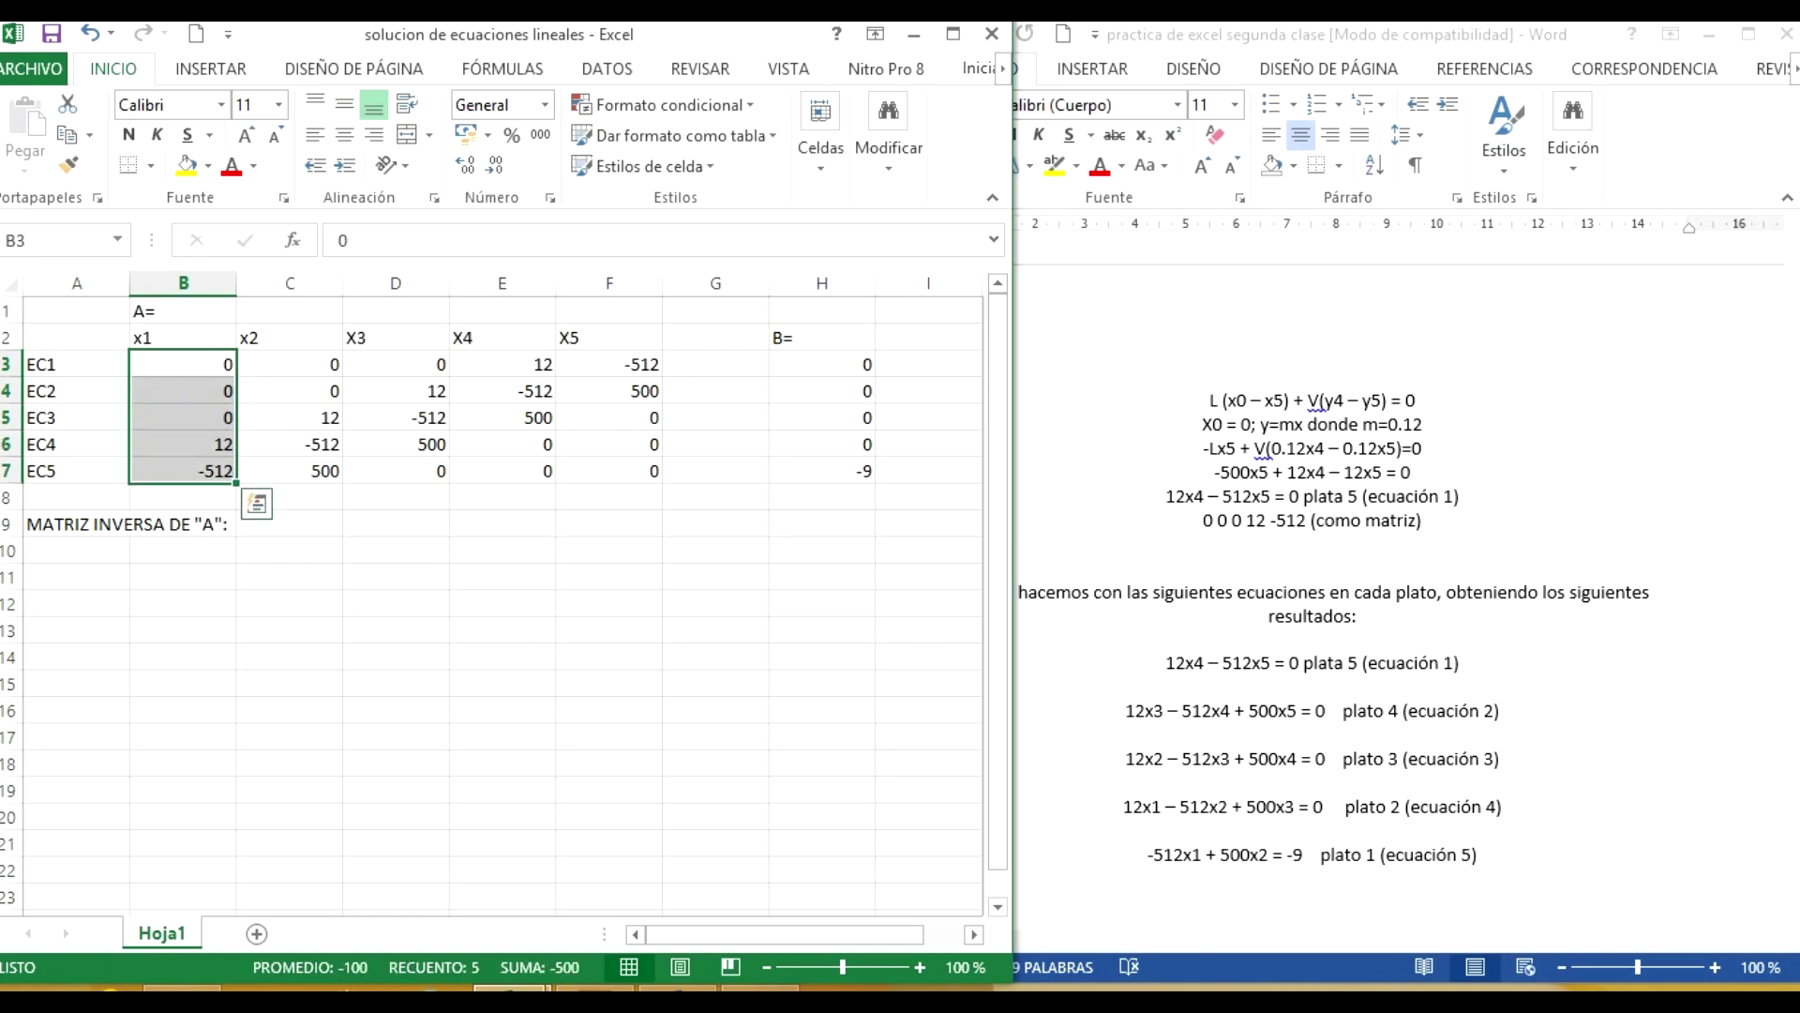
pyautogui.press('Right')
pyautogui.moveTo(183, 364); pyautogui.dragTo(610, 364)
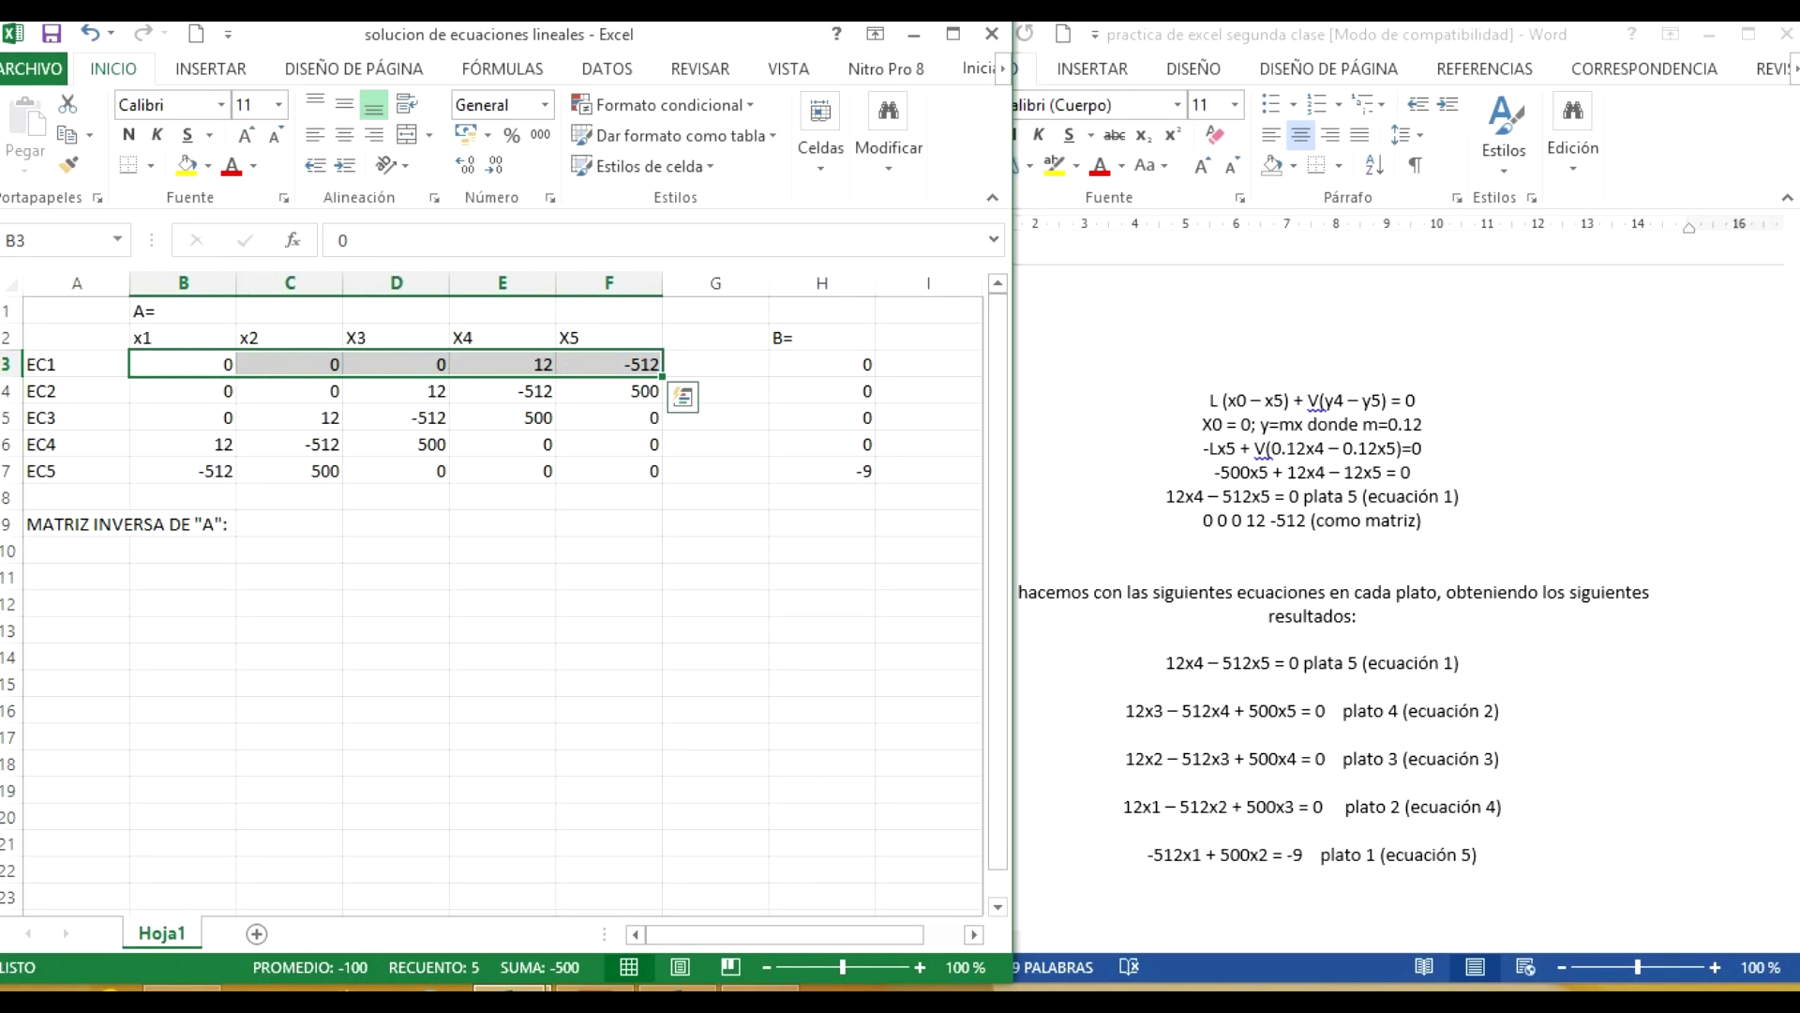
pyautogui.click(182, 576)
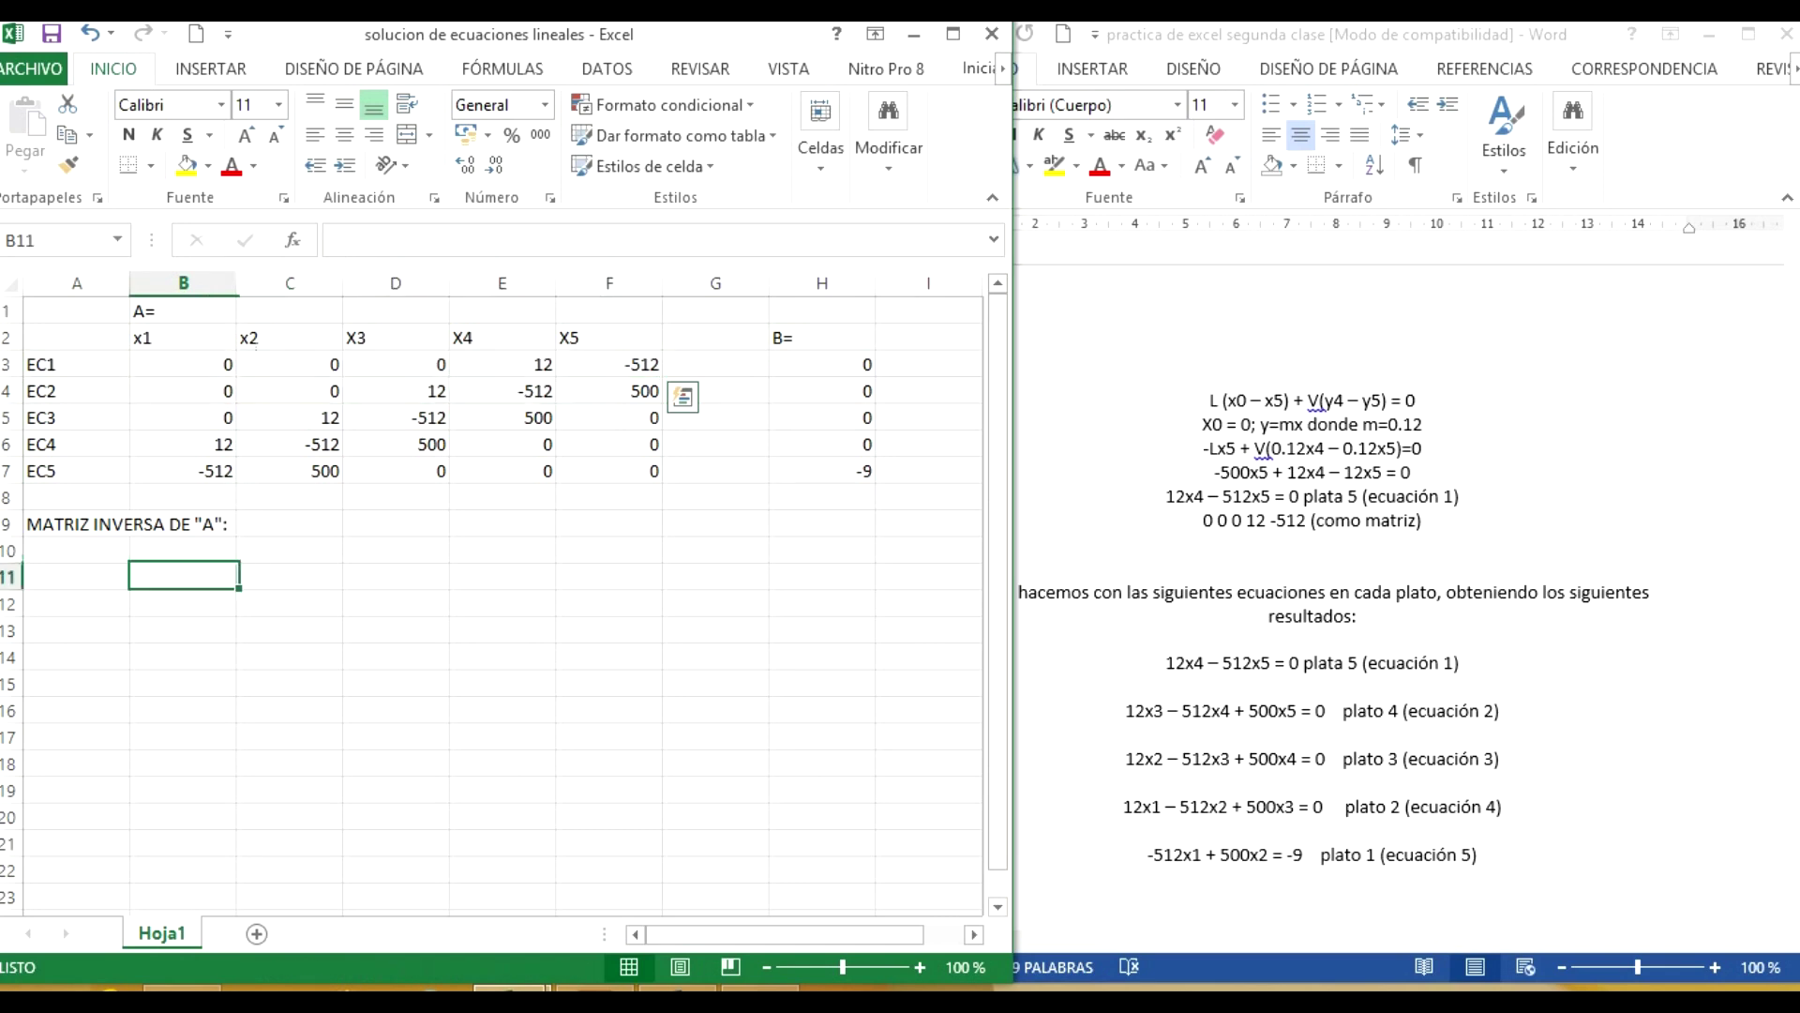
pyautogui.moveTo(183, 576); pyautogui.dragTo(610, 575)
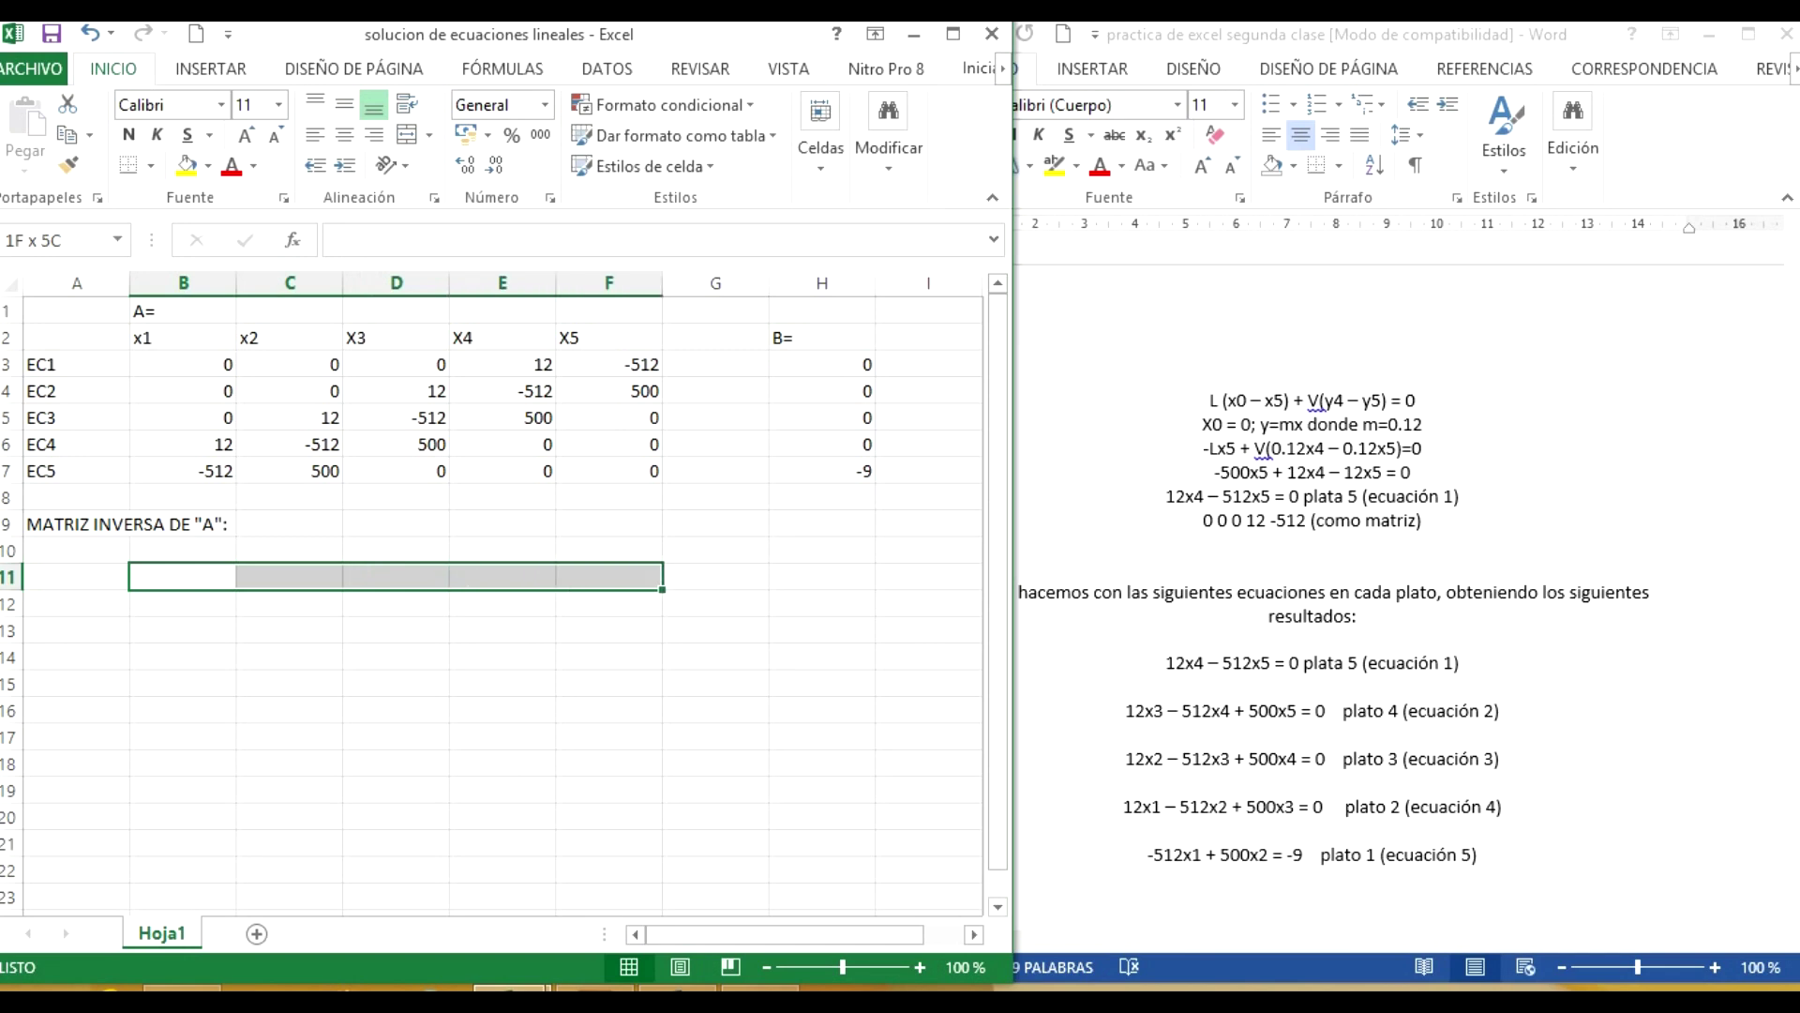
pyautogui.moveTo(610, 576); pyautogui.dragTo(610, 683)
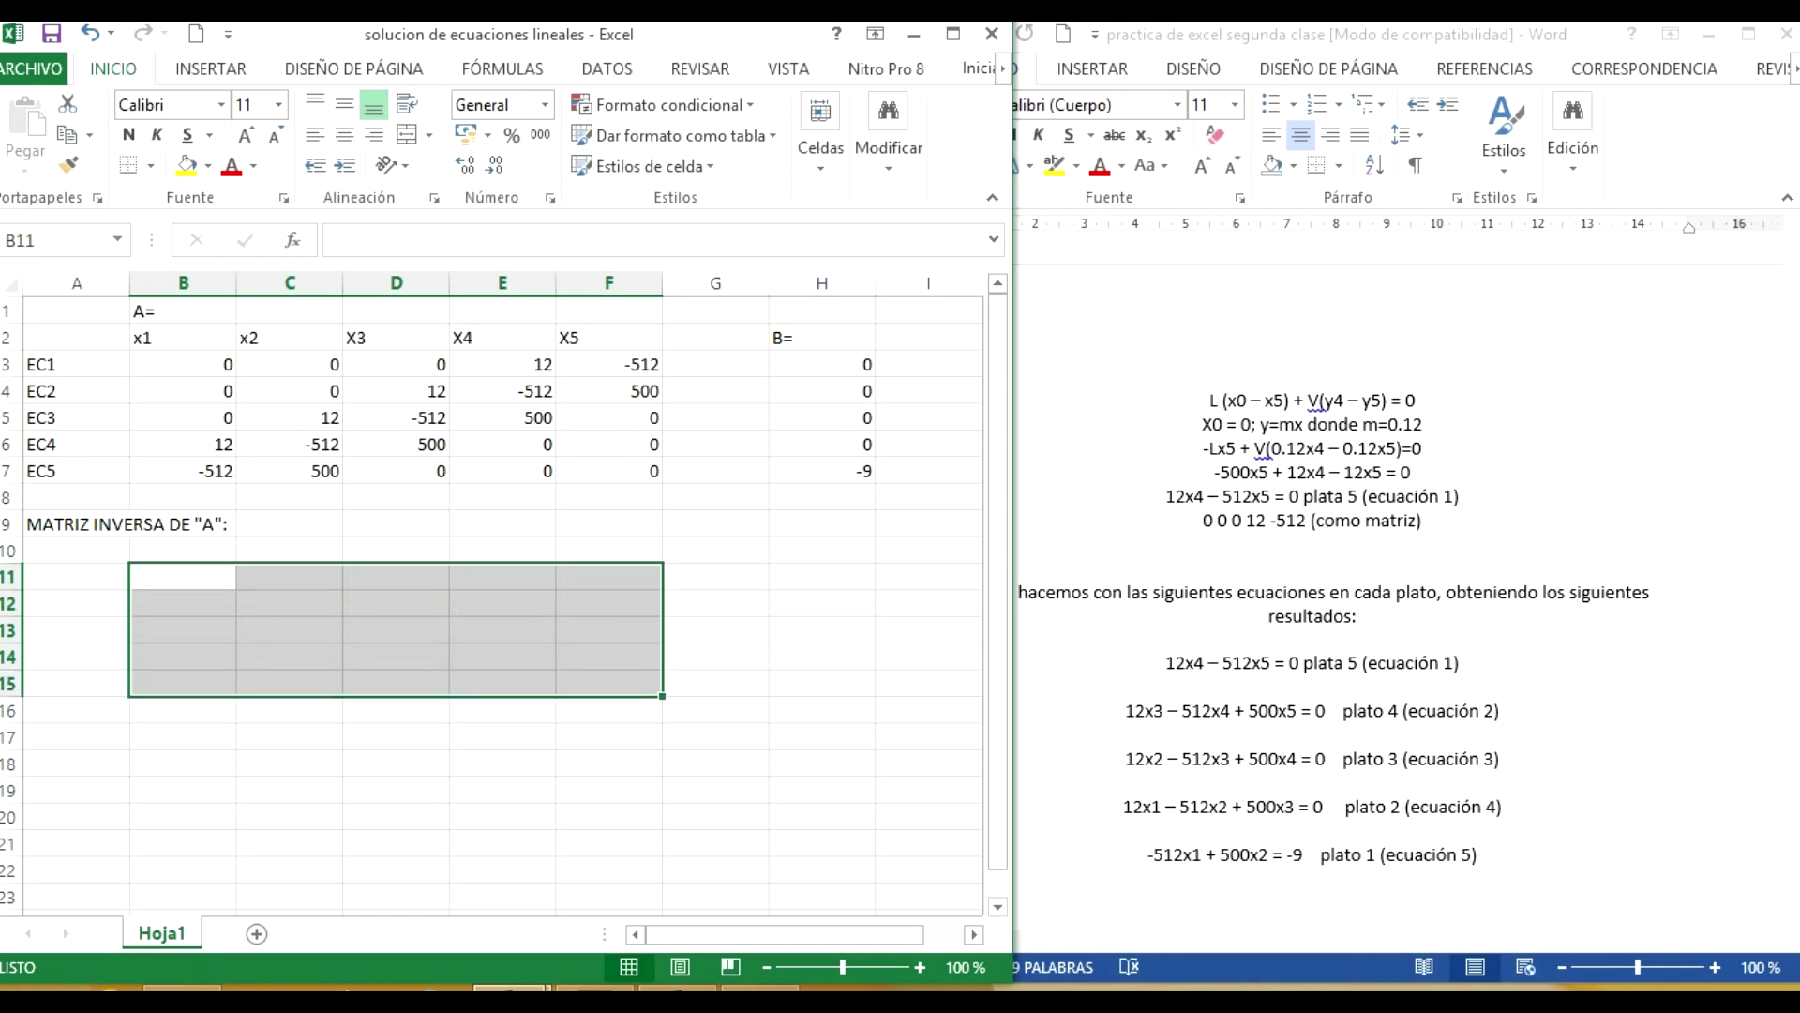
# - Enter =MINVERSA(B3:F7) as an array formula across B11:F15
pyautogui.click(356, 241)
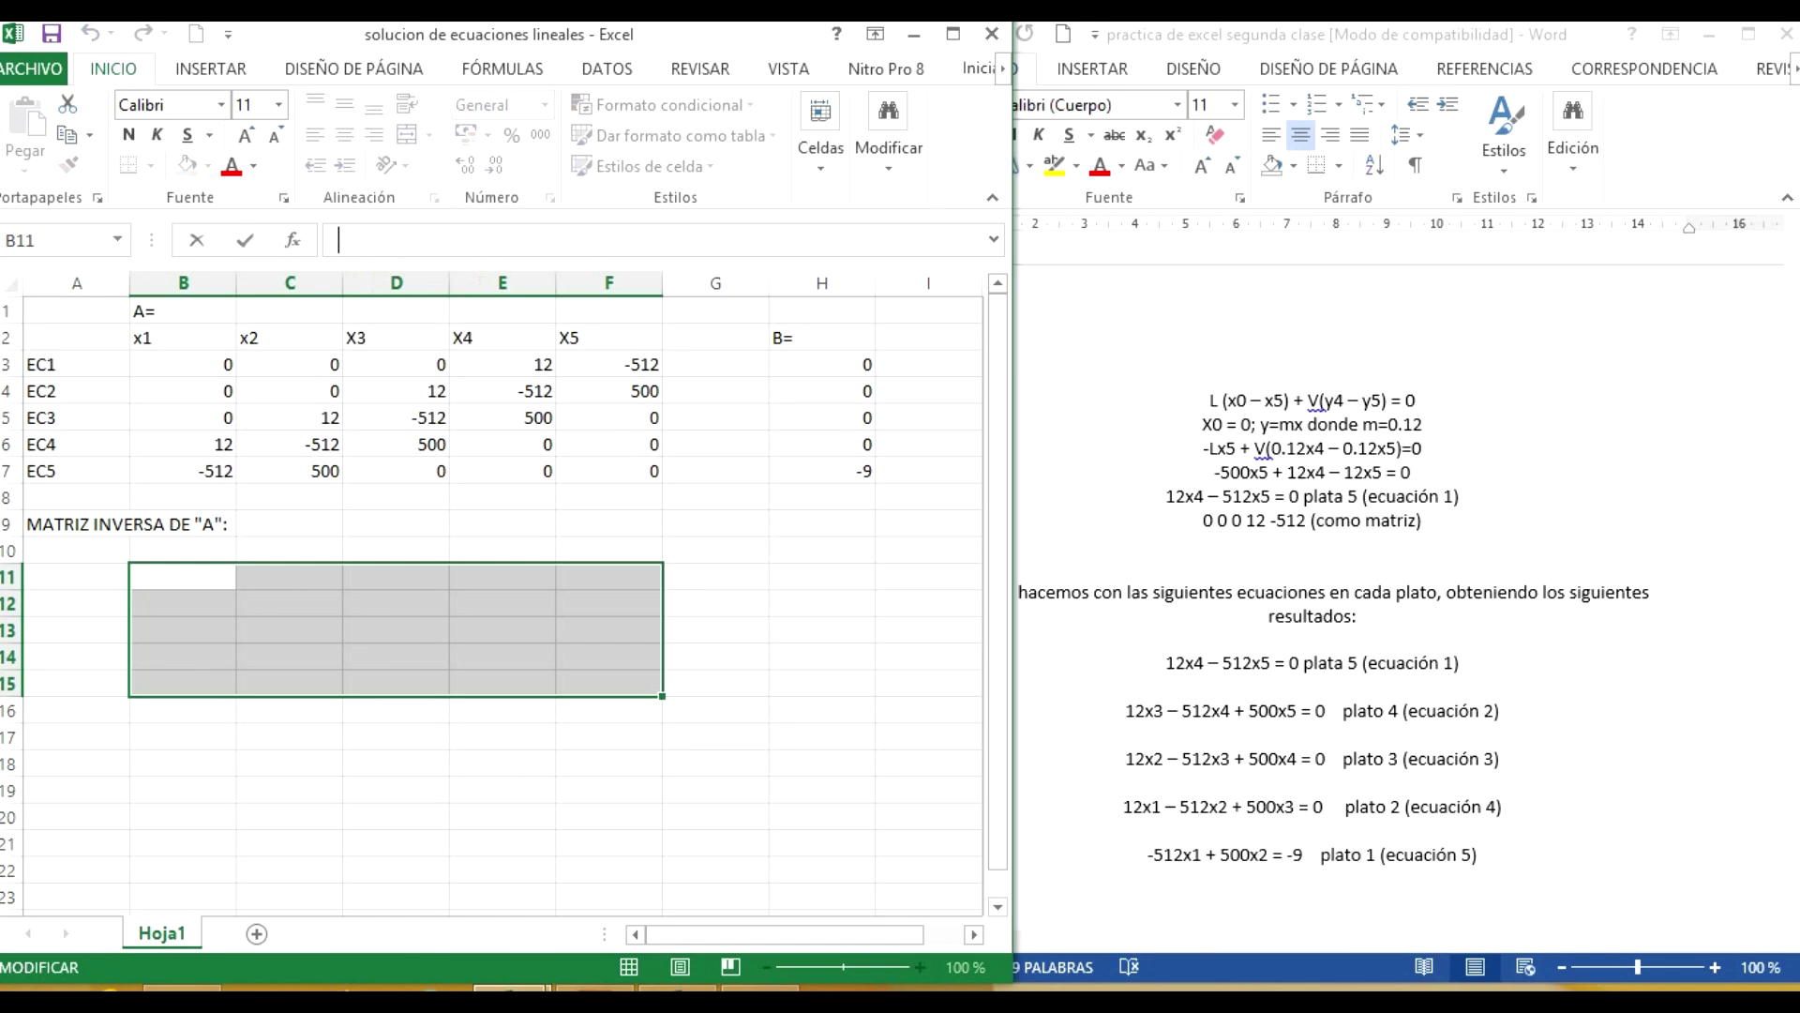
pyautogui.write('=')
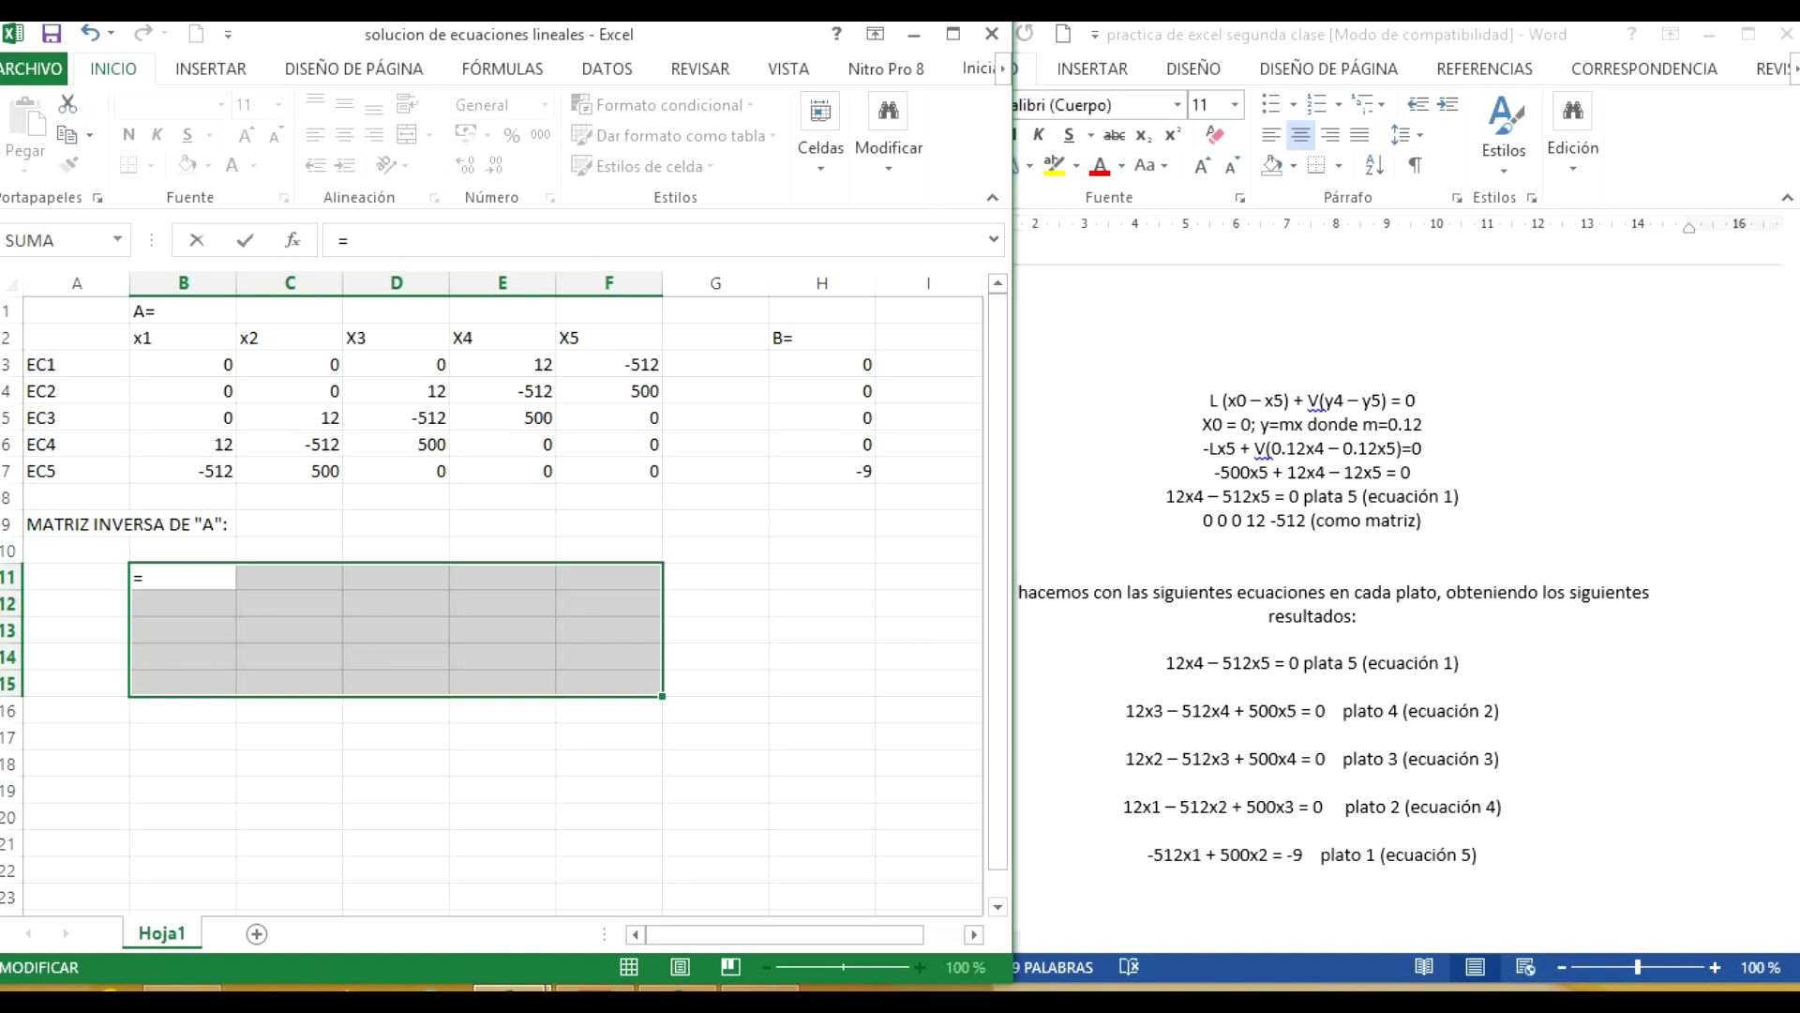
pyautogui.write('M')
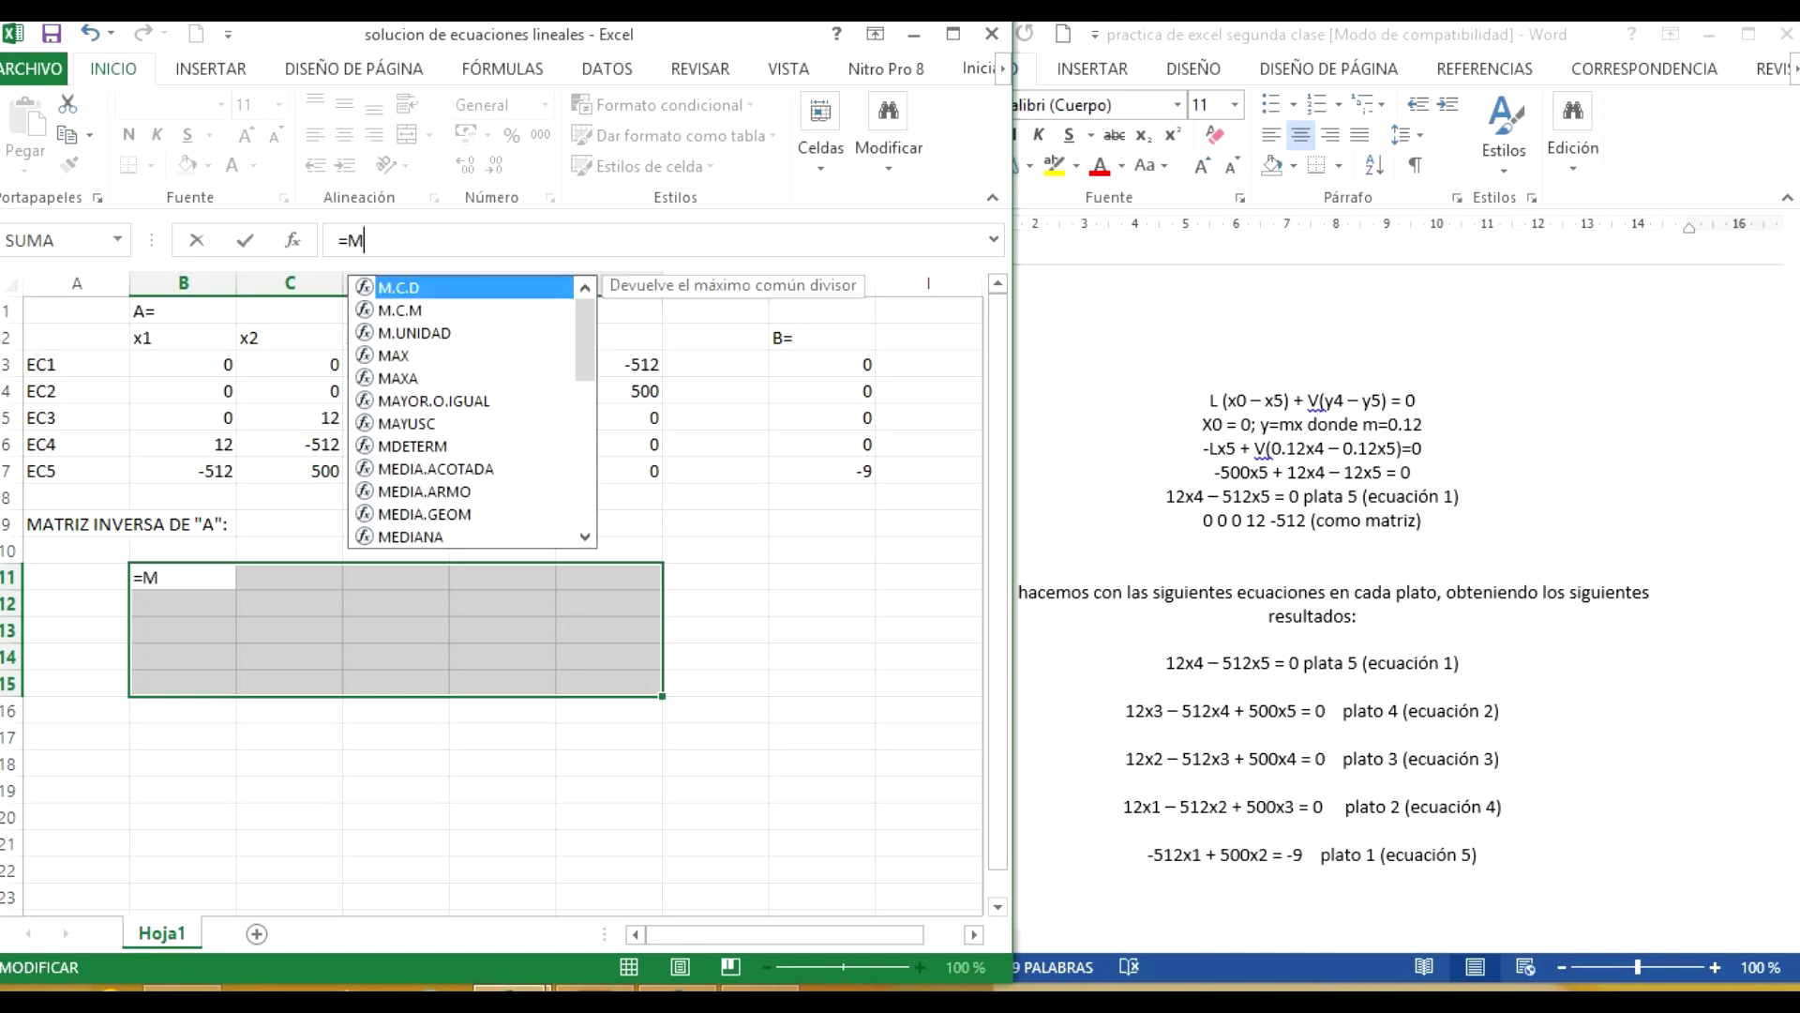
pyautogui.write('INVERSA(')
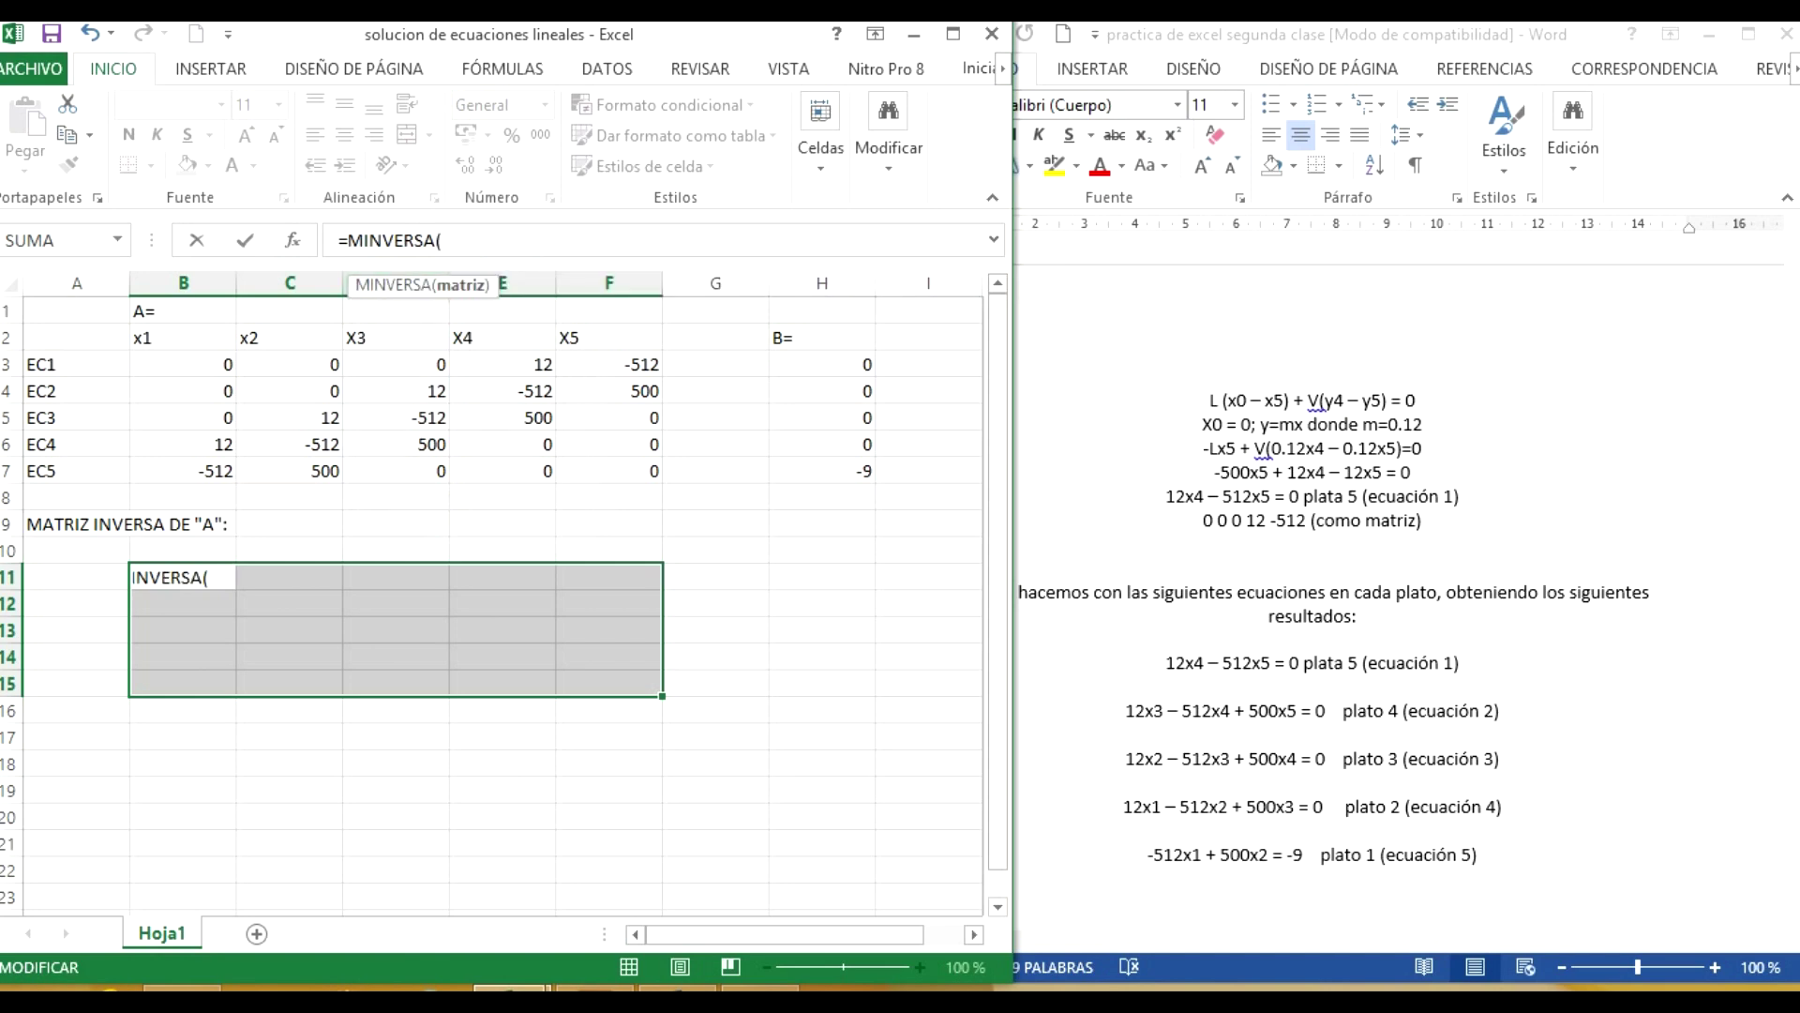
pyautogui.click(183, 364)
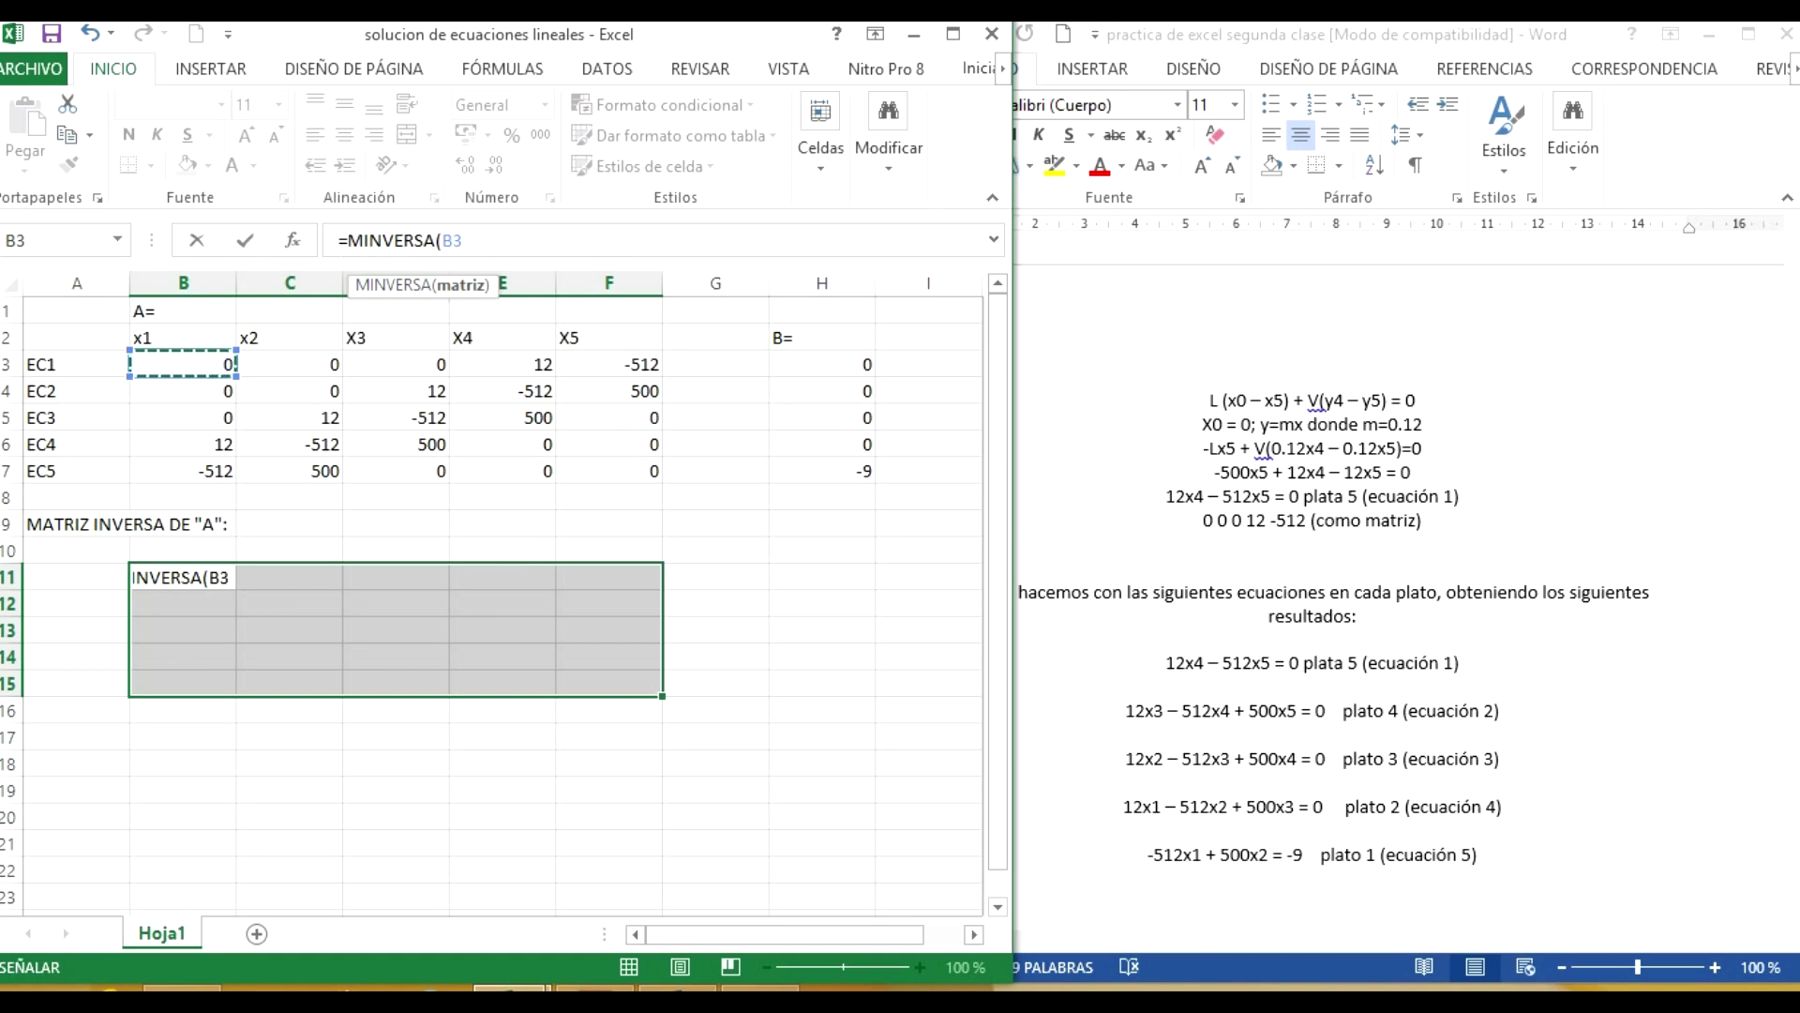
pyautogui.moveTo(183, 364)
pyautogui.mouseDown()
pyautogui.moveTo(441, 452)
pyautogui.moveTo(662, 482)
pyautogui.mouseUp()
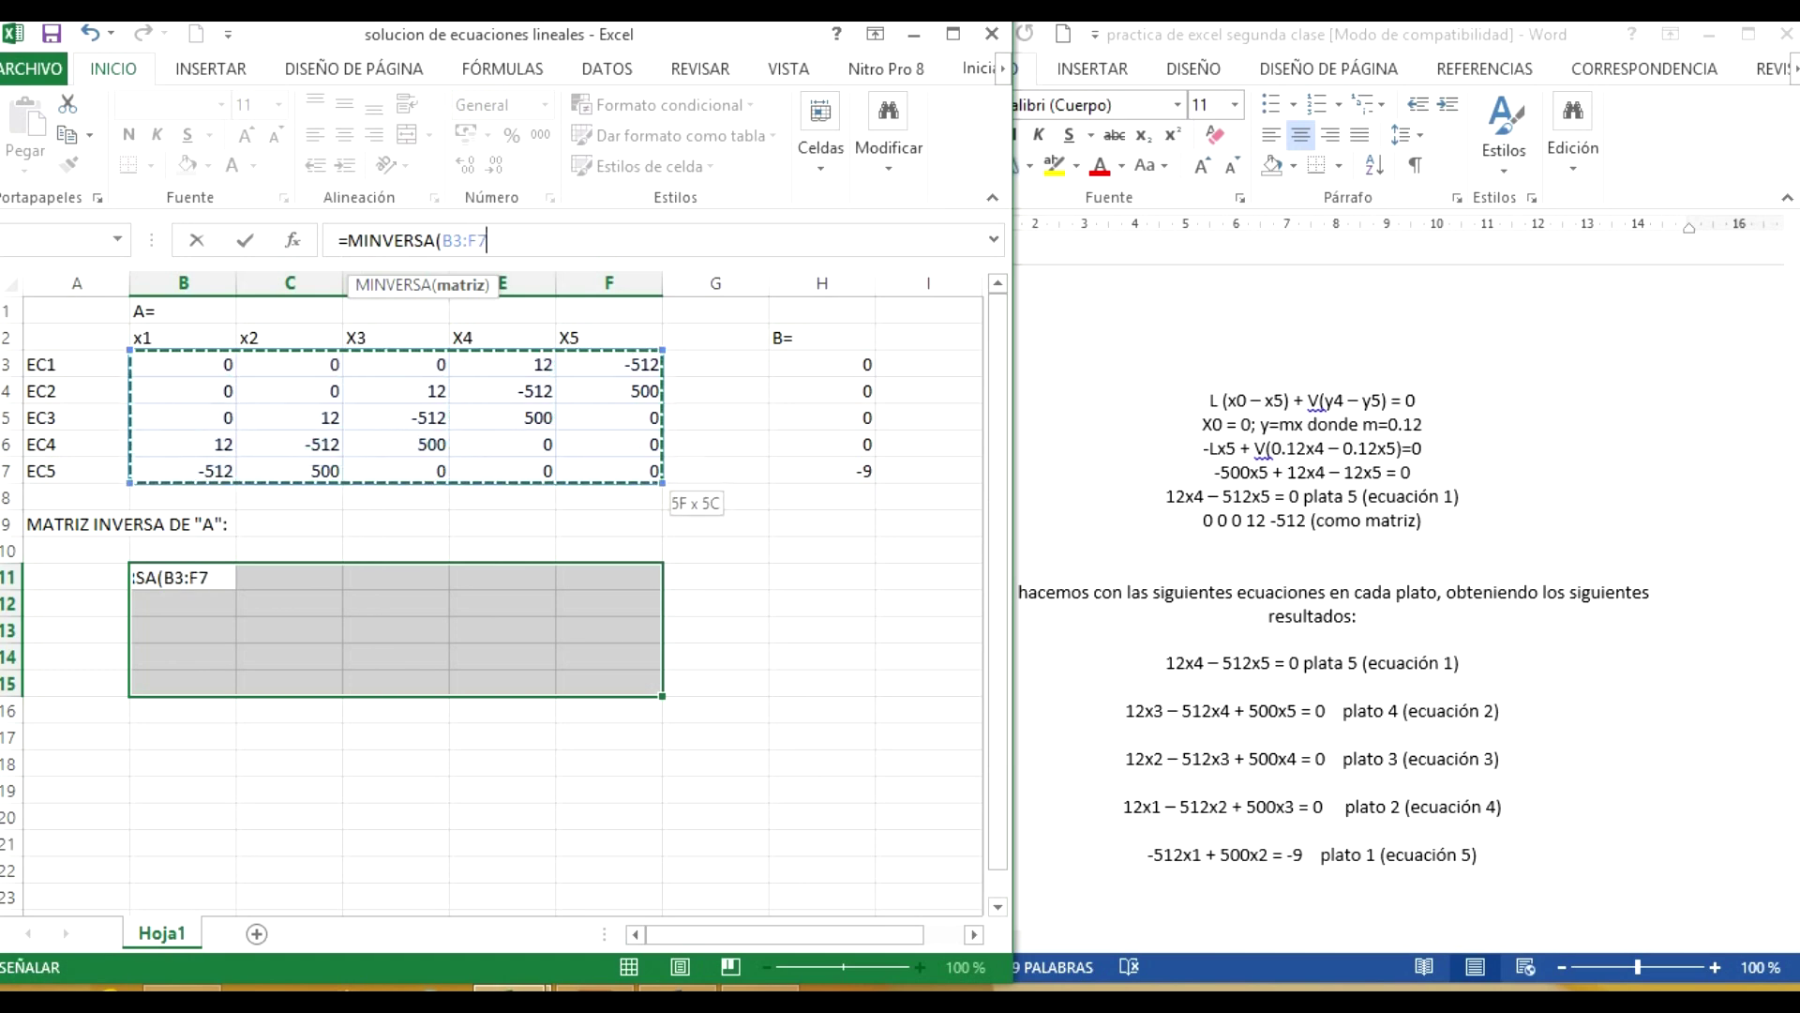
pyautogui.write(')')
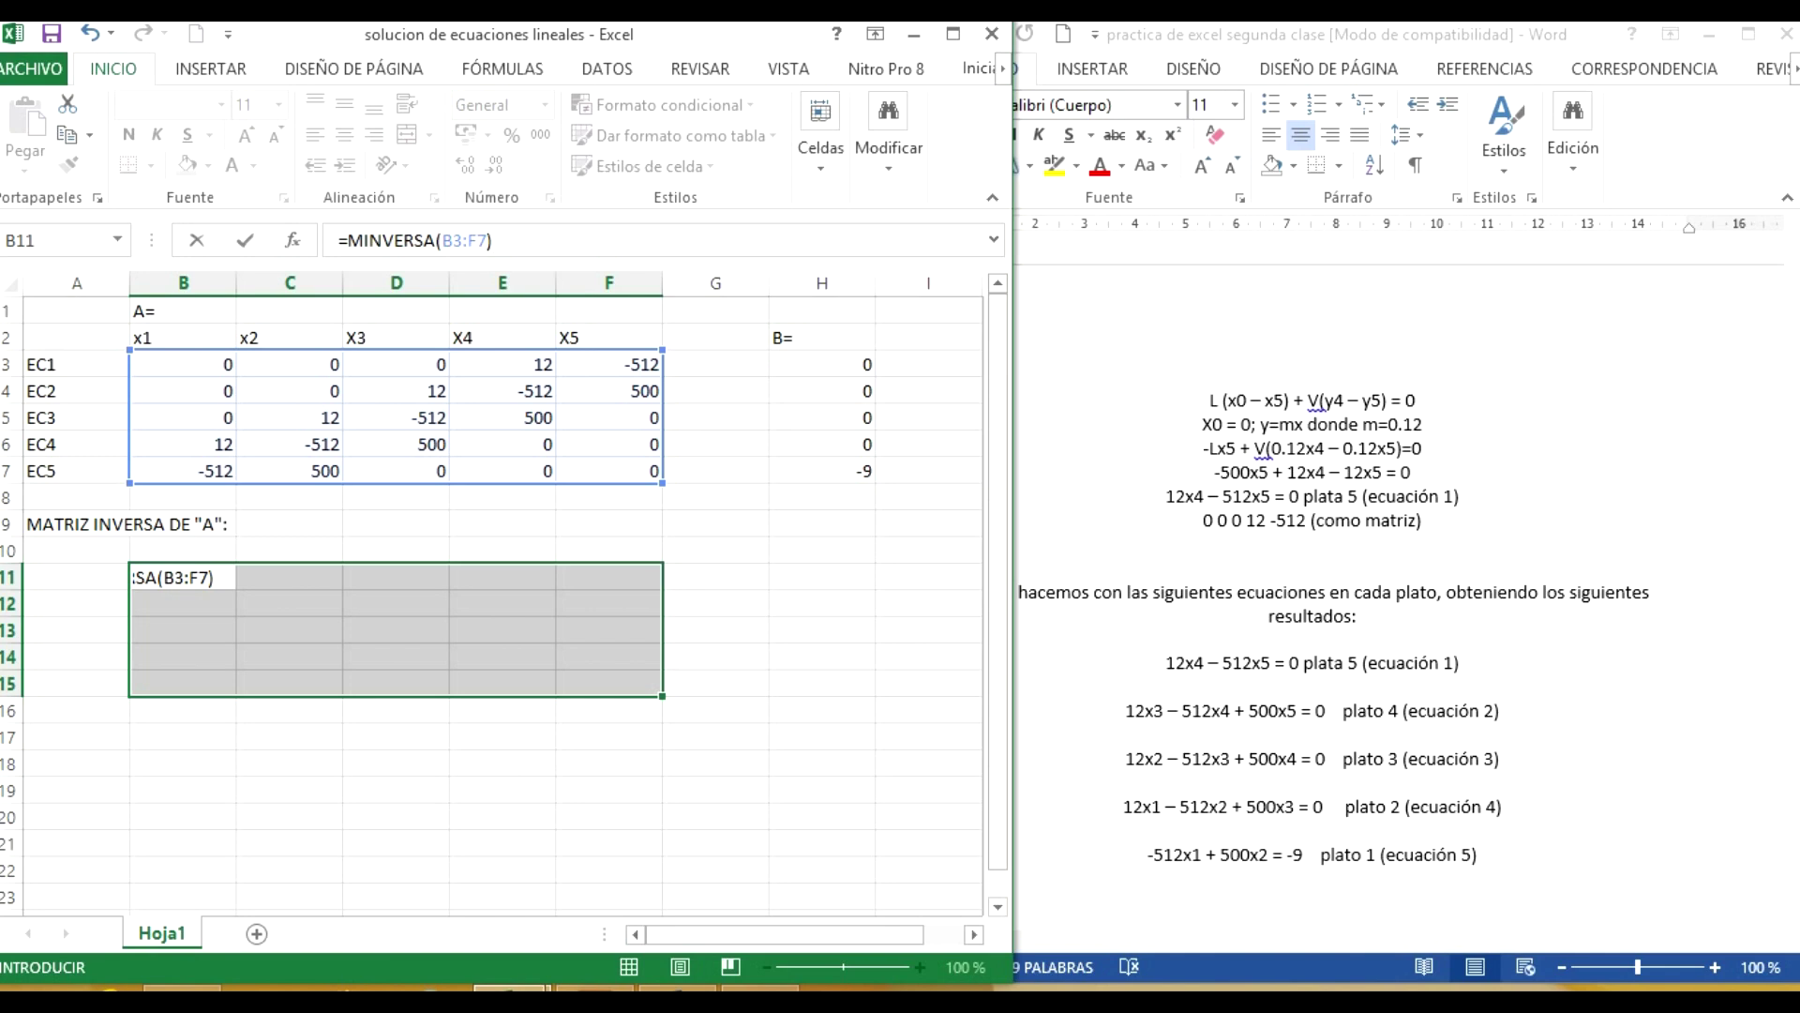
pyautogui.hotkey('ctrl', 'shift', 'Return')
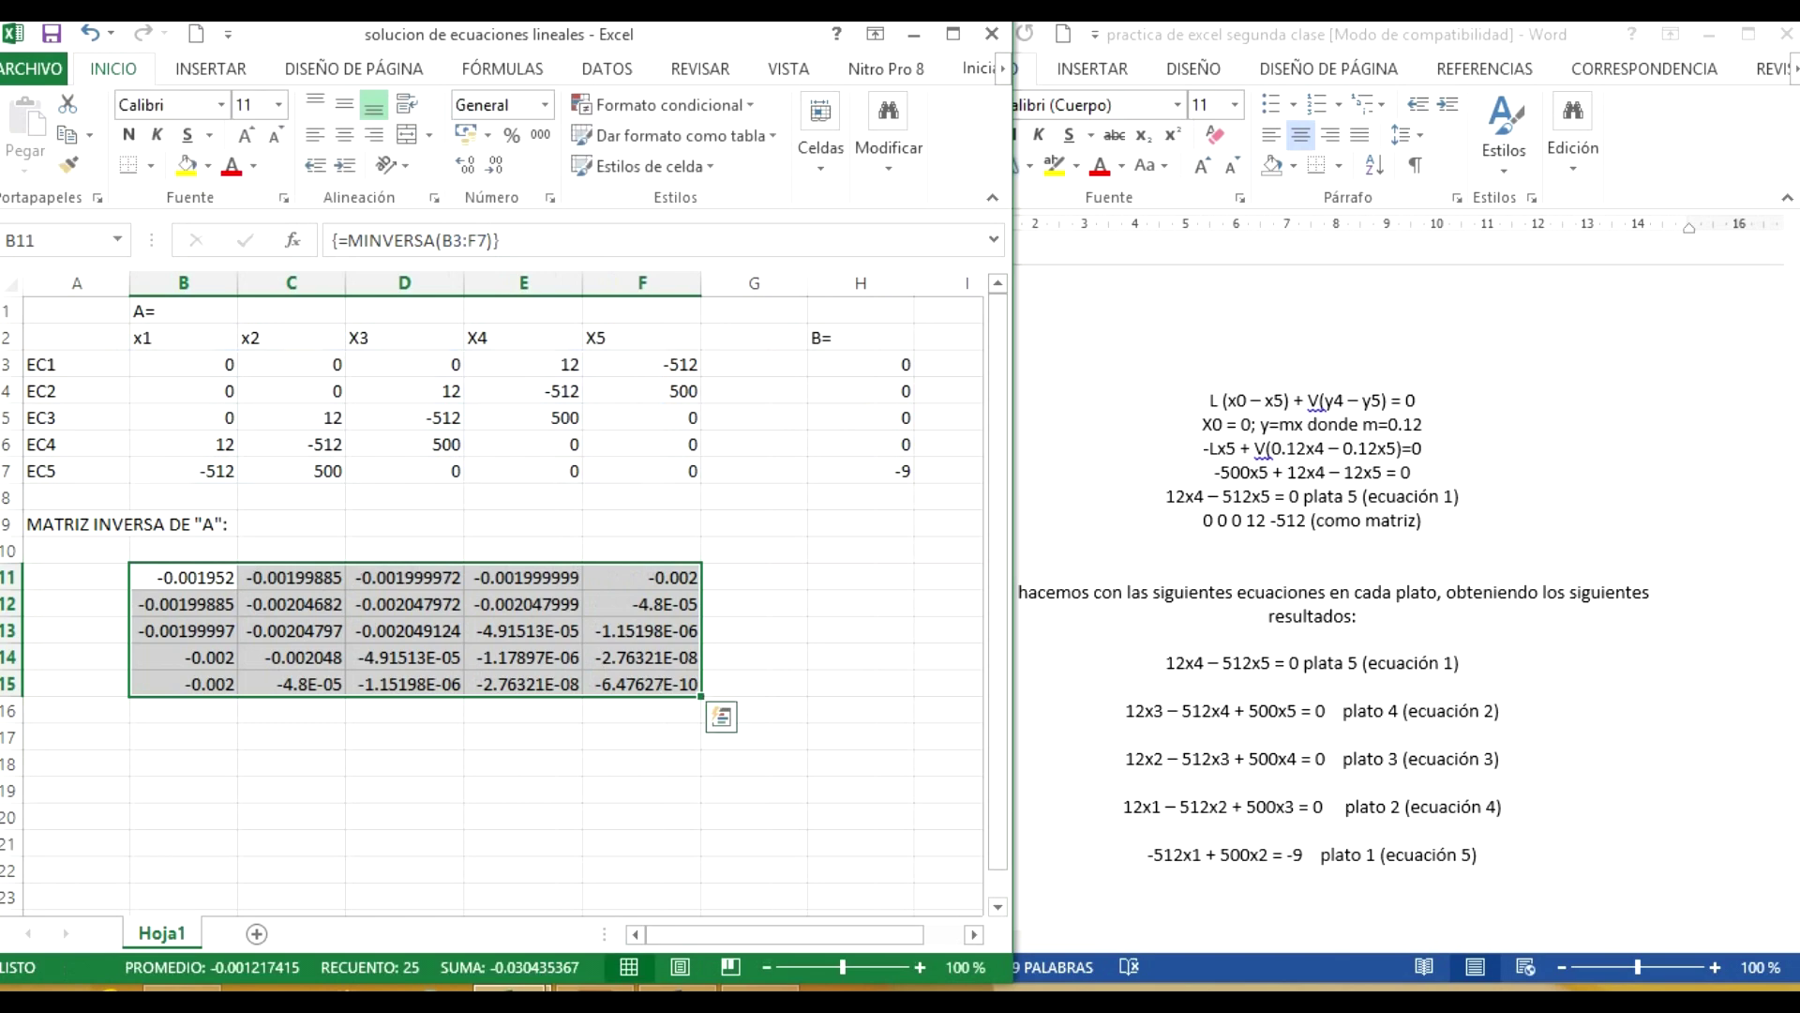
pyautogui.click(404, 816)
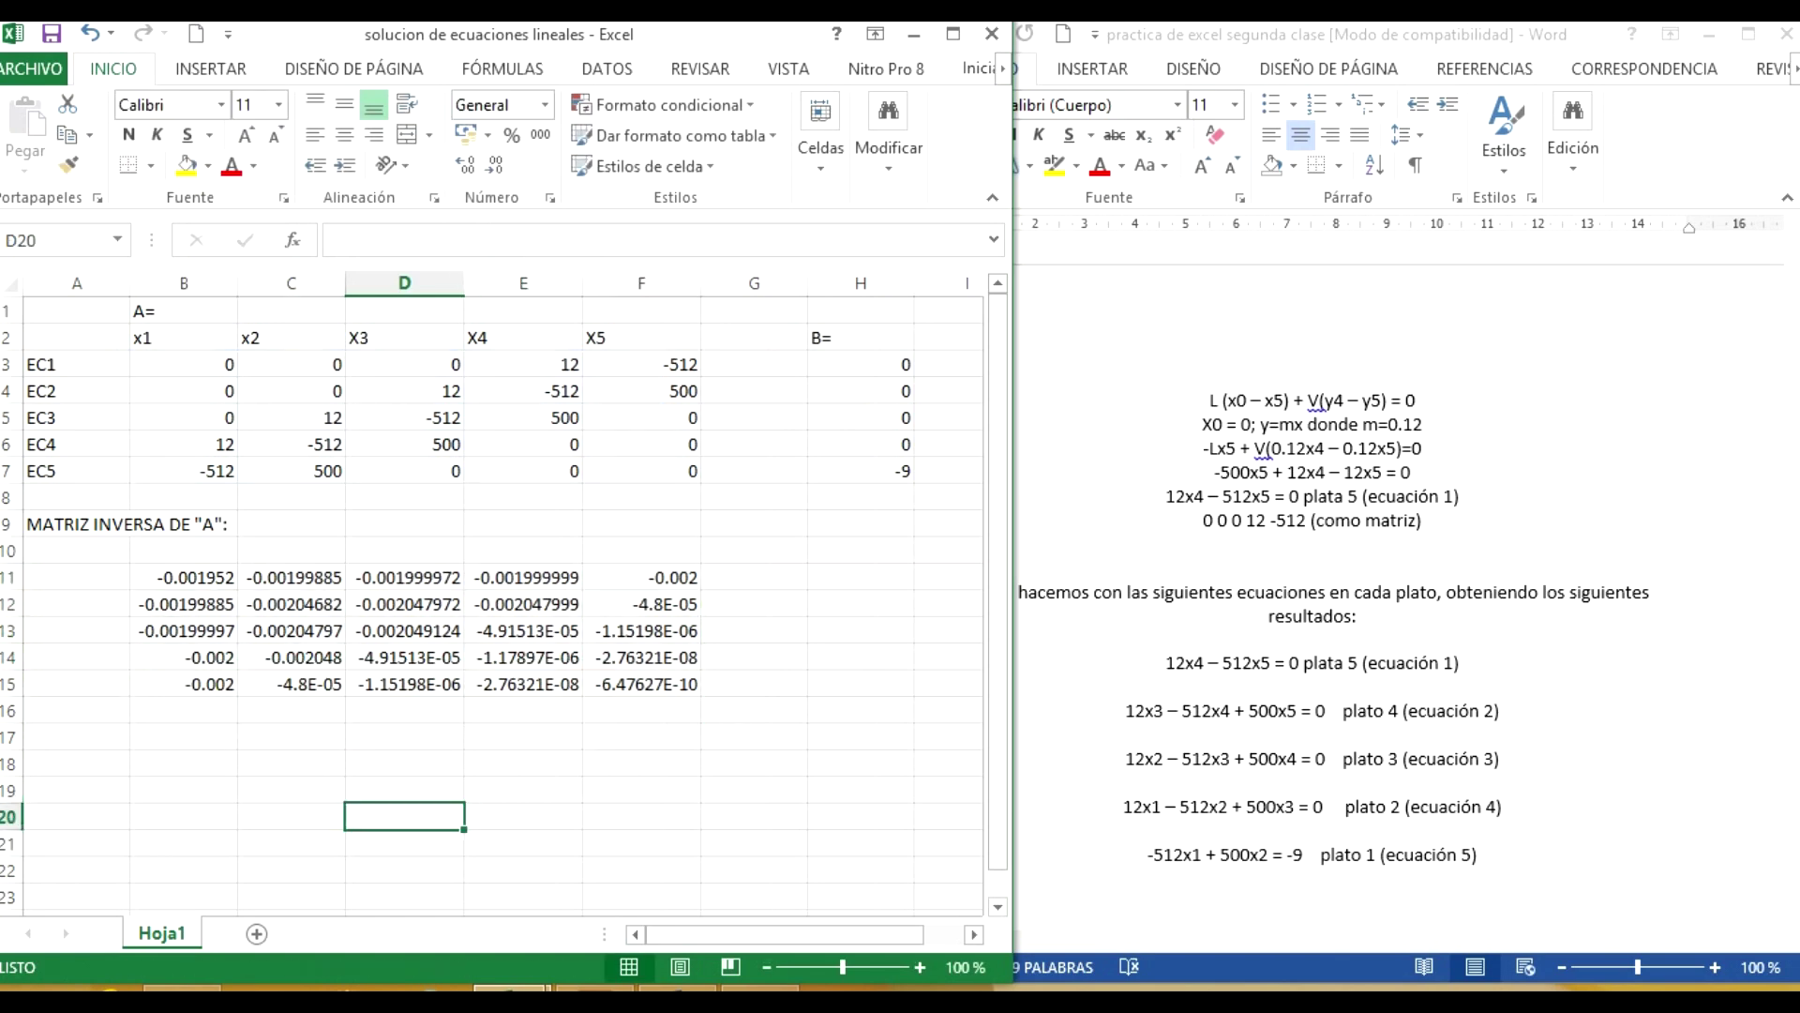
# - Check the inverse's array formula and settle on cell G17 for the first label
pyautogui.click(184, 603)
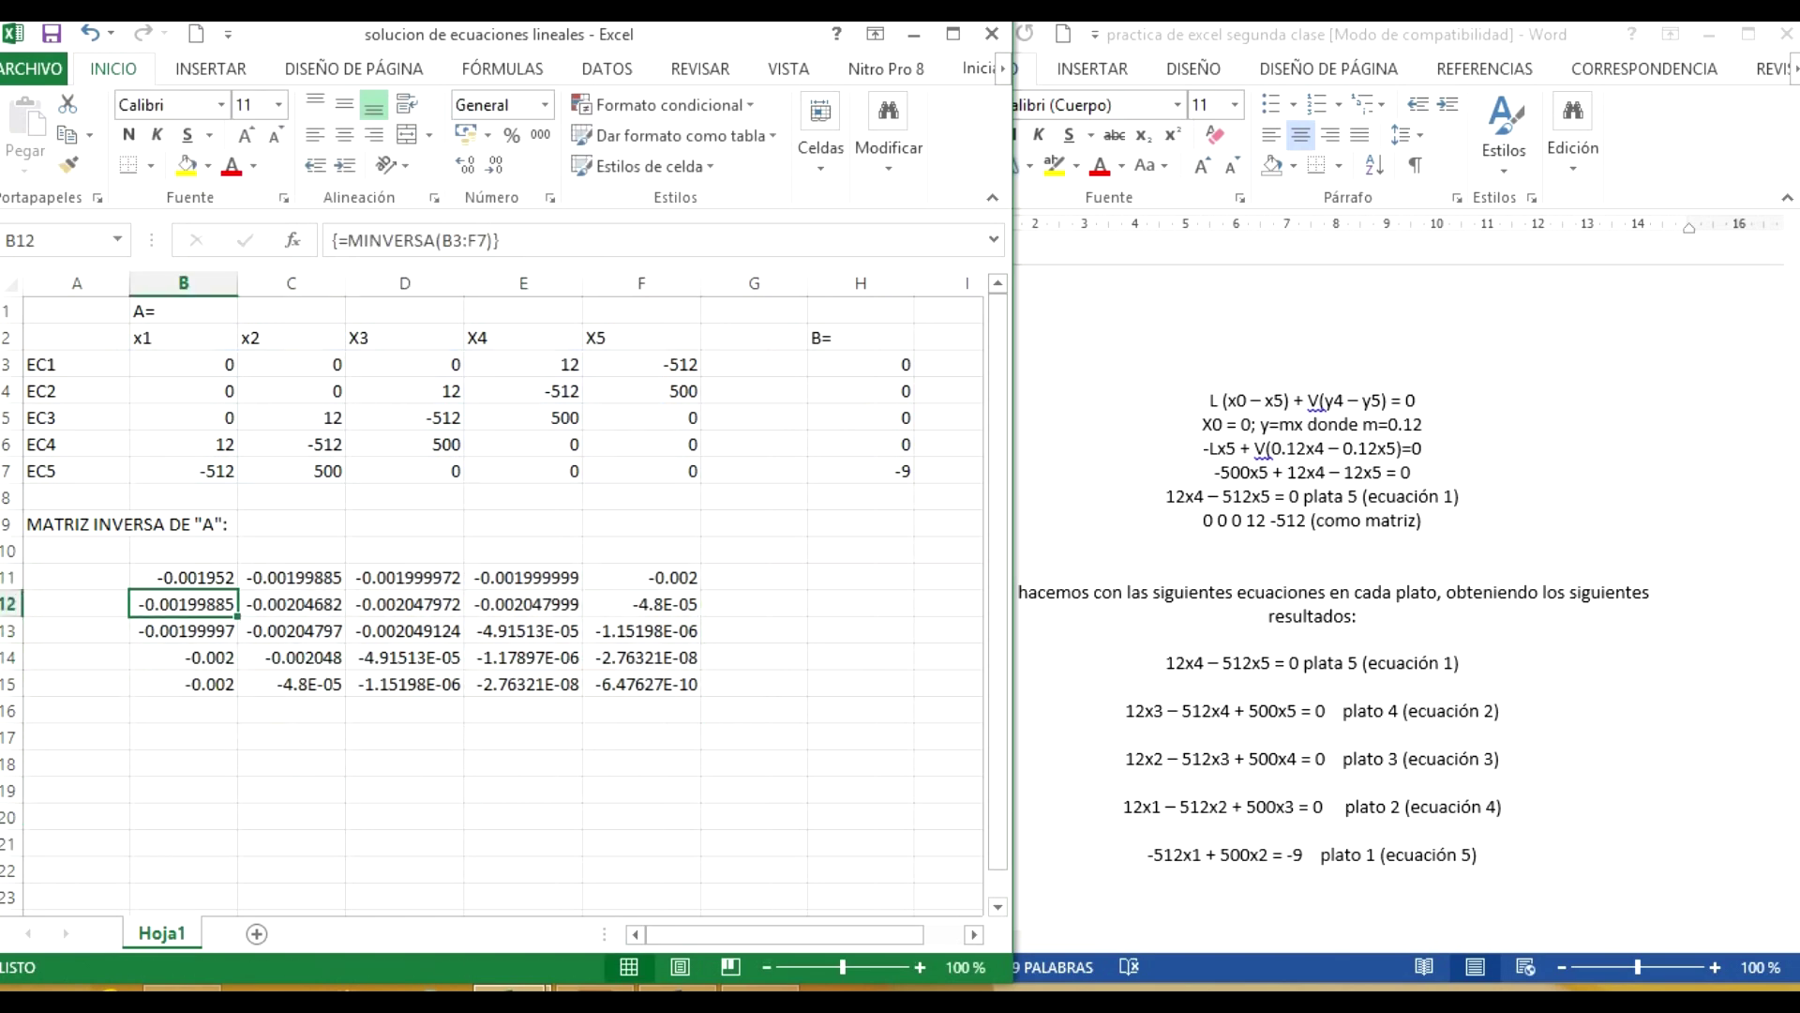
pyautogui.click(523, 763)
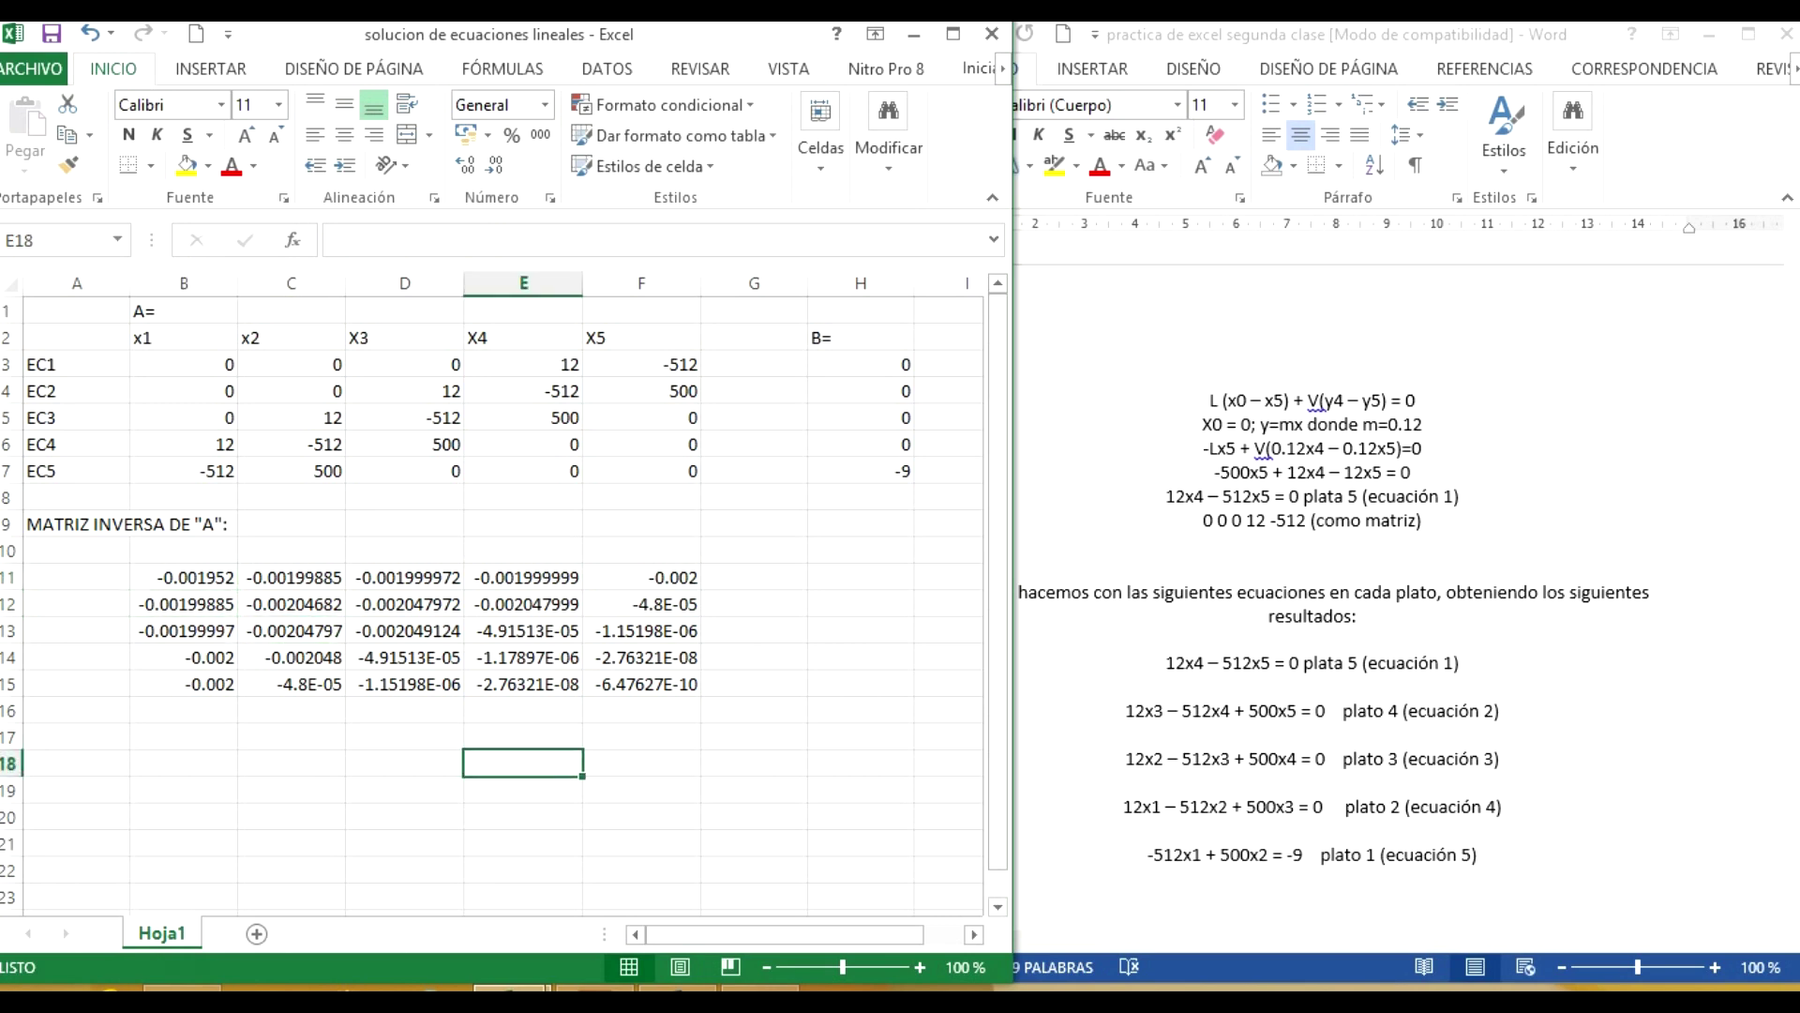
pyautogui.click(404, 736)
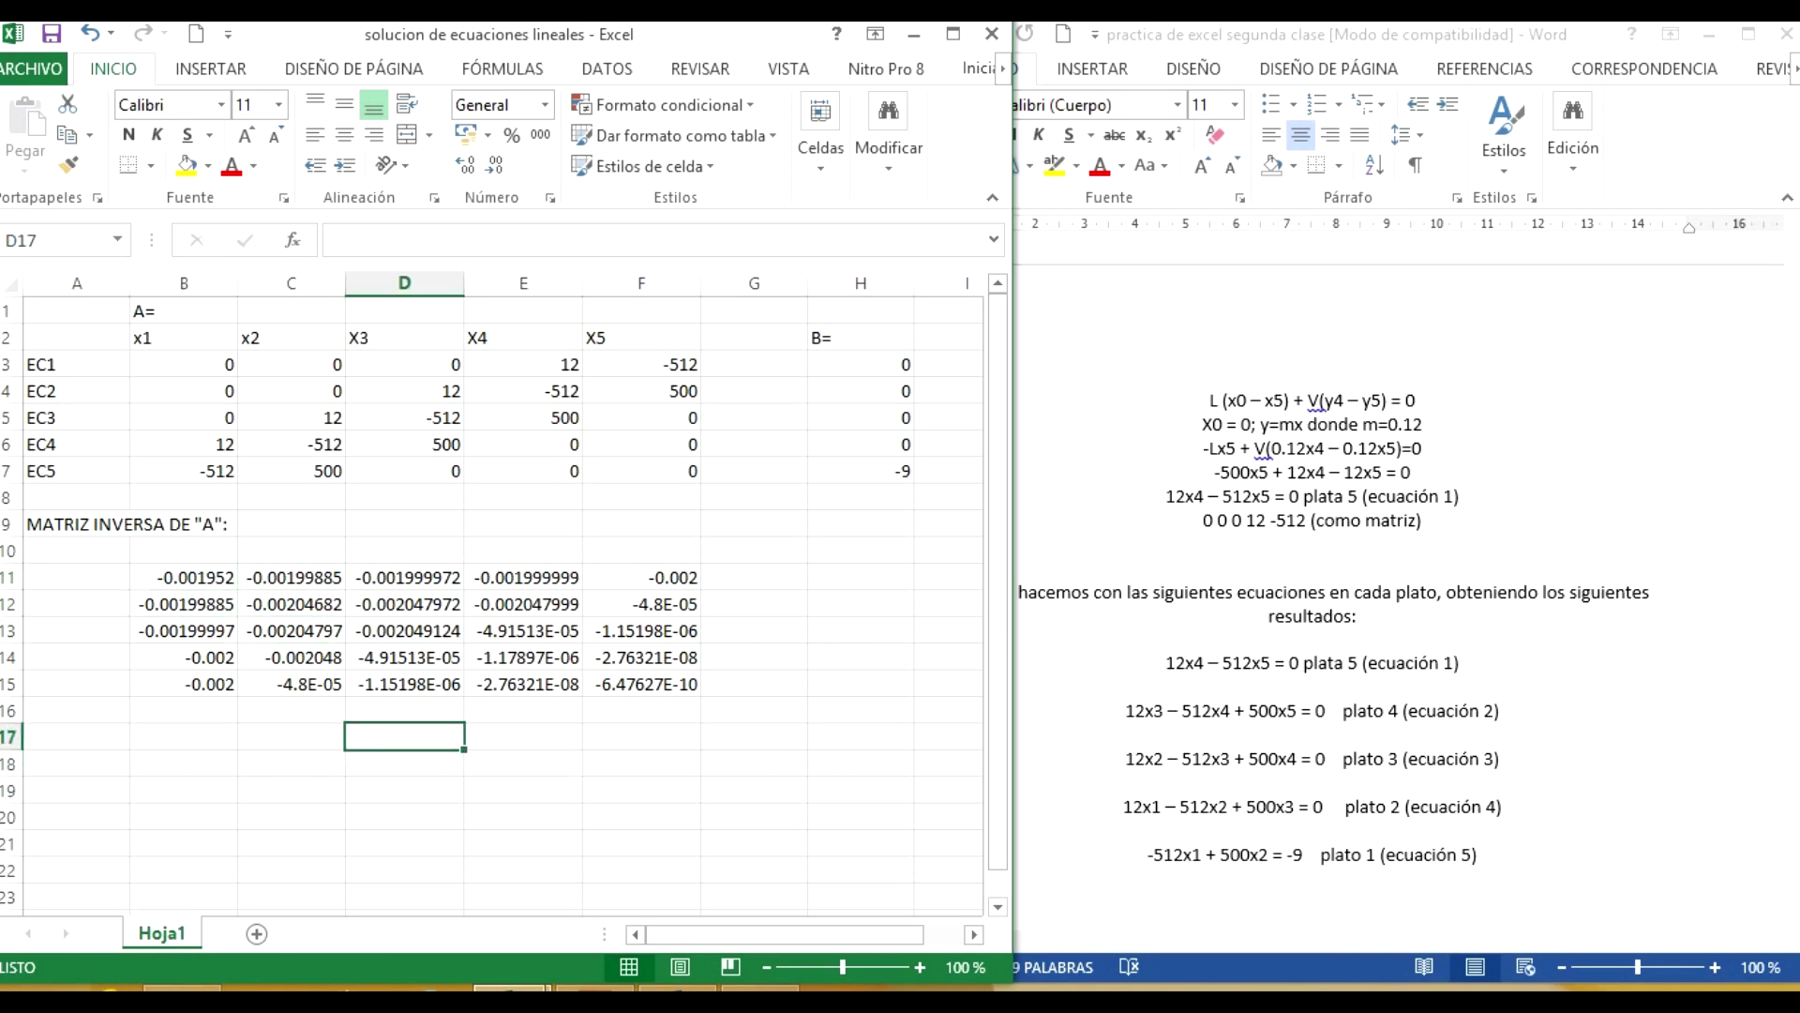
pyautogui.click(641, 763)
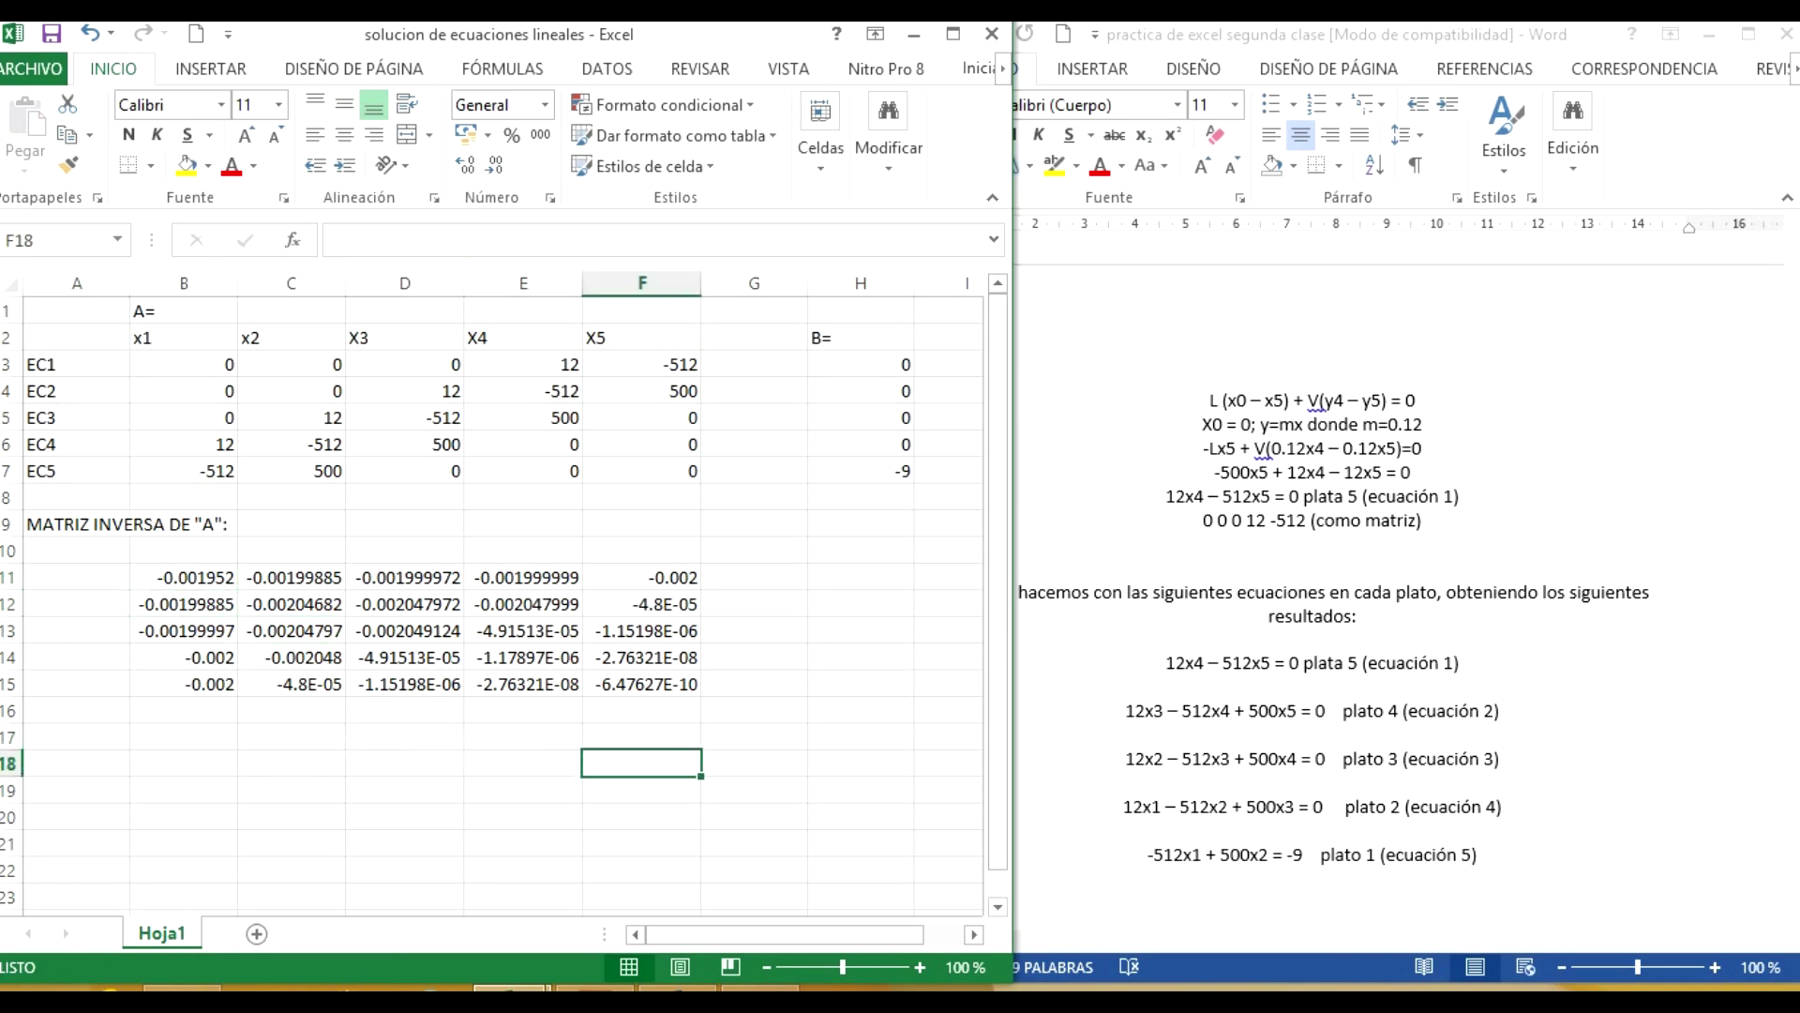
pyautogui.click(754, 736)
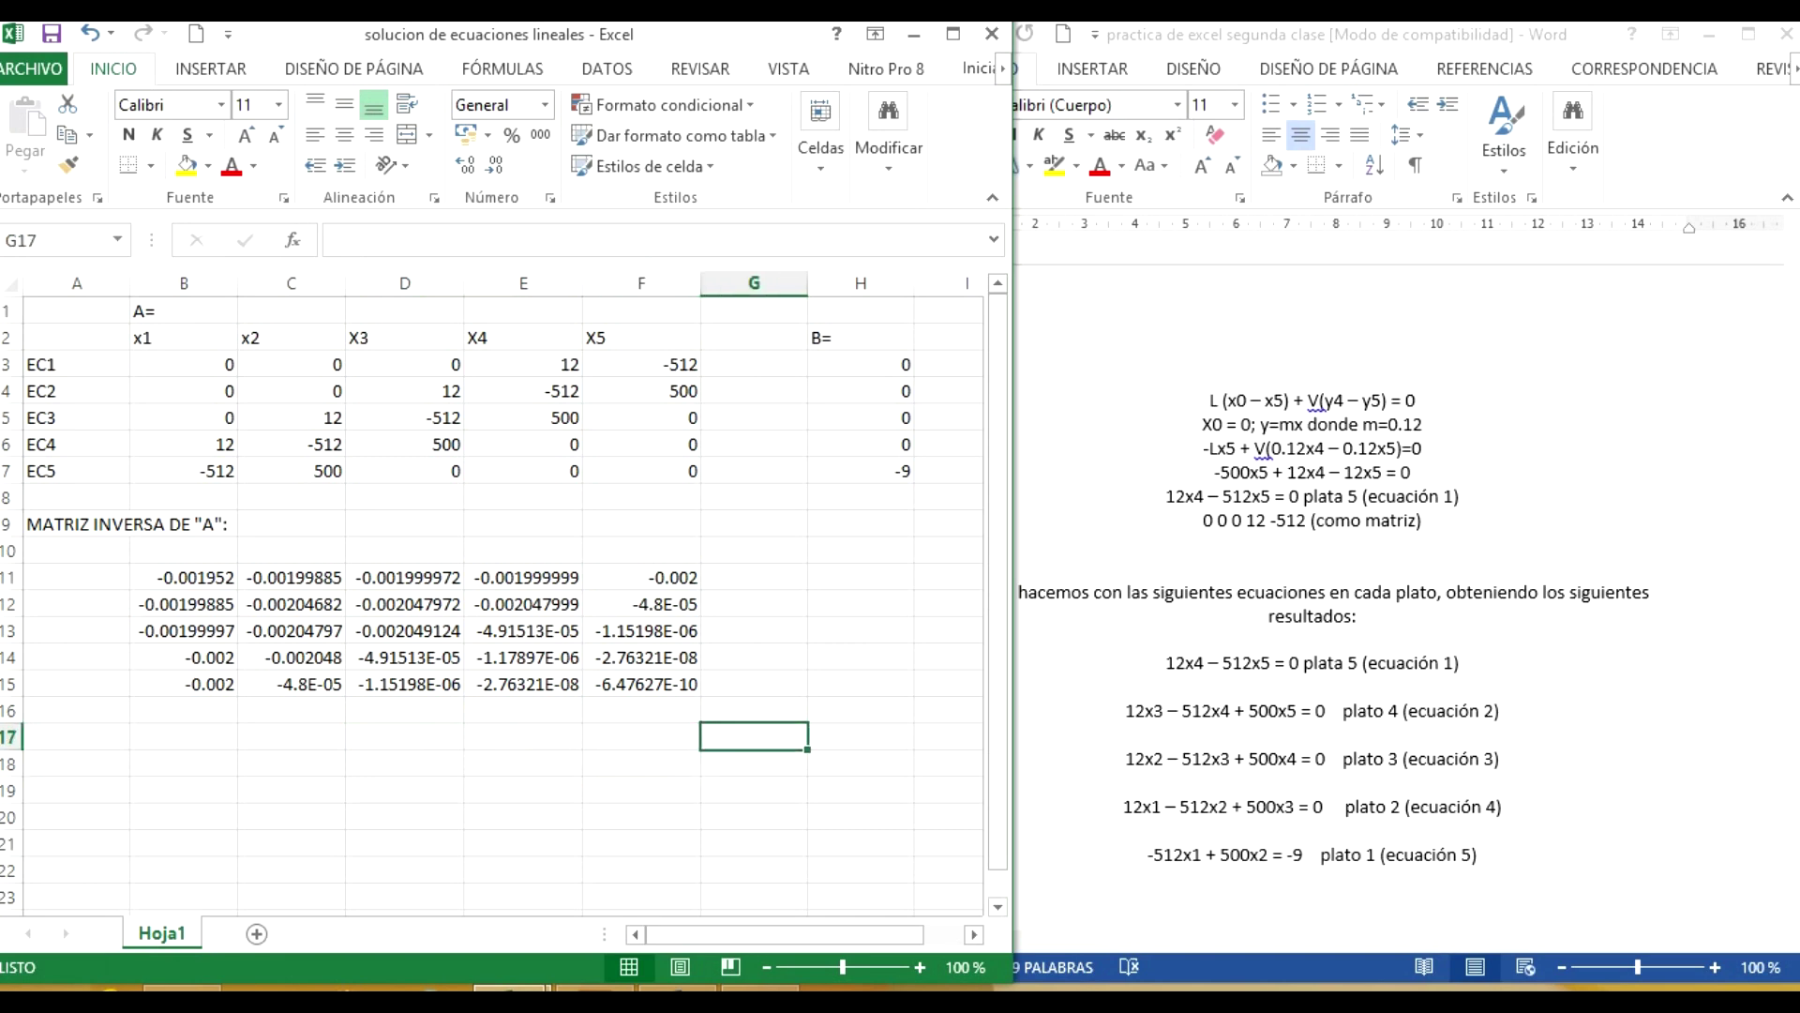
pyautogui.press('Right')
pyautogui.press('Up')
pyautogui.press('Left')
pyautogui.press('Down')
# - Type the labels X1, X2, X3, X4 and X5 down G17:G21
pyautogui.write('X1')
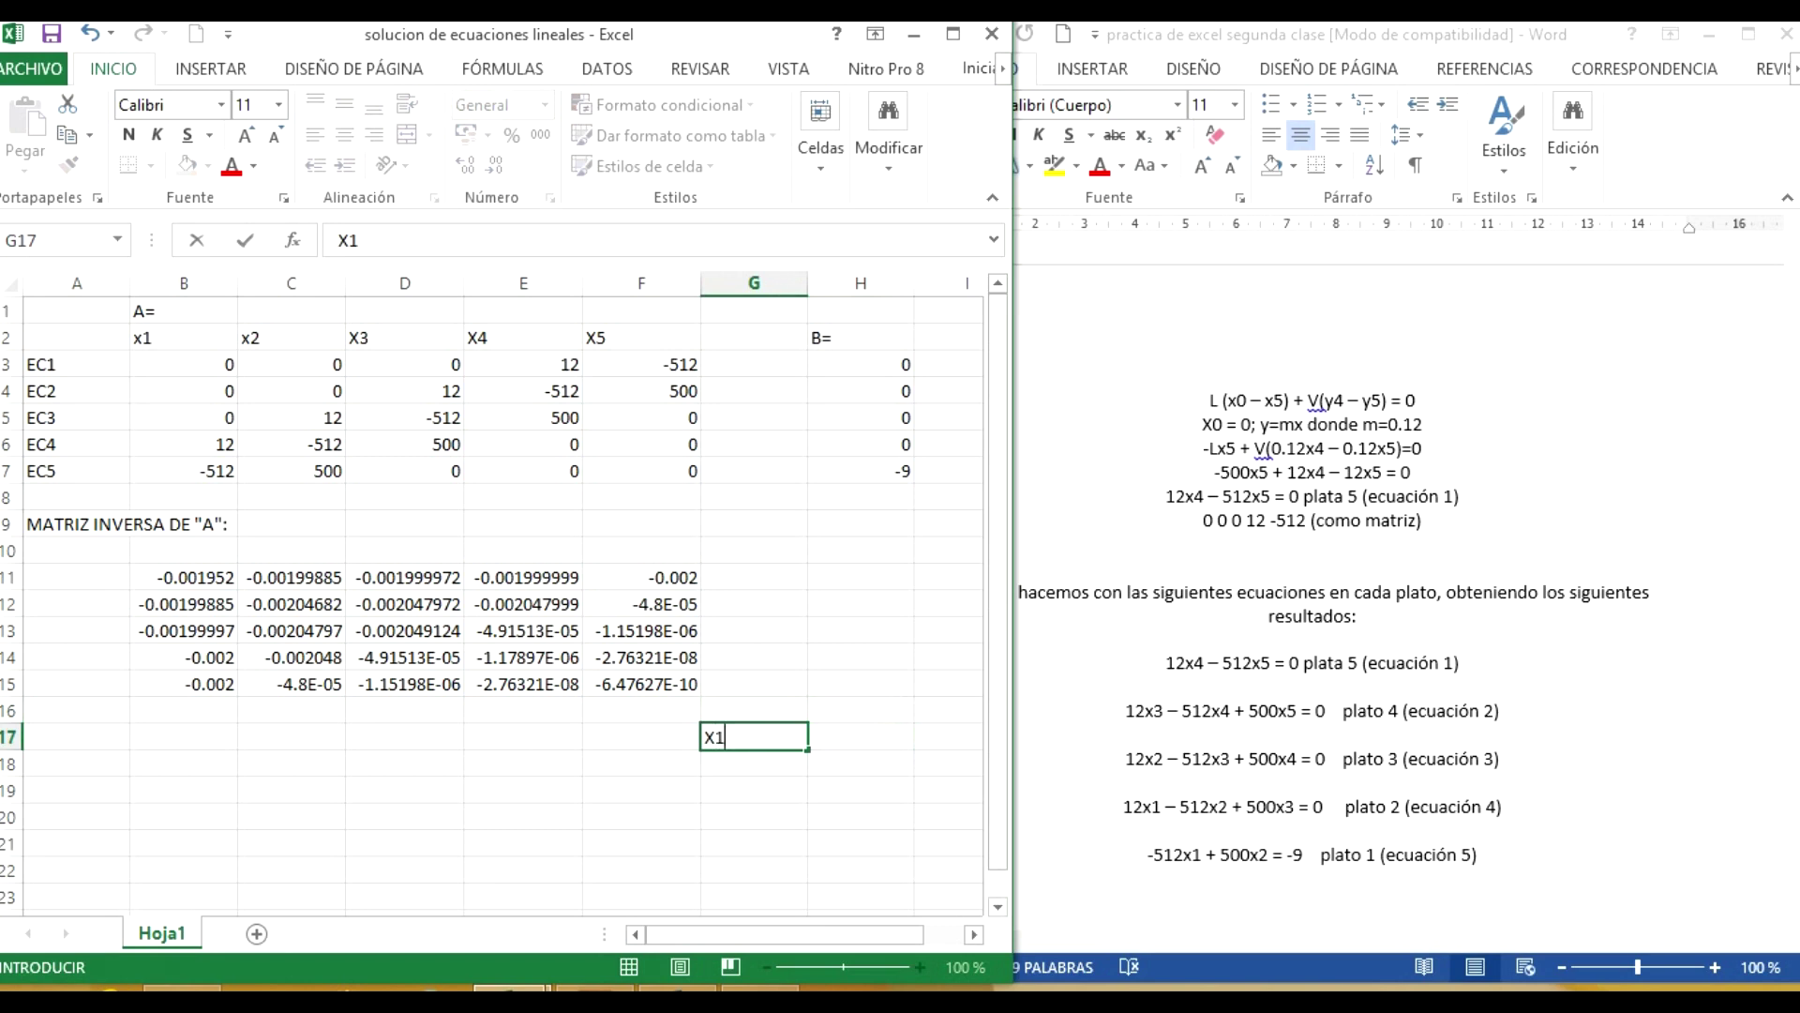
pyautogui.press('Return')
pyautogui.write('X2')
pyautogui.press('Return')
pyautogui.write('X3')
pyautogui.press('Return')
pyautogui.write('X4')
pyautogui.press('Return')
pyautogui.write('X5')
pyautogui.press('Return')
# - Select H17:H21 beside the labels to hold the solution
pyautogui.press('Right')
pyautogui.press('Up')
pyautogui.press('Up')
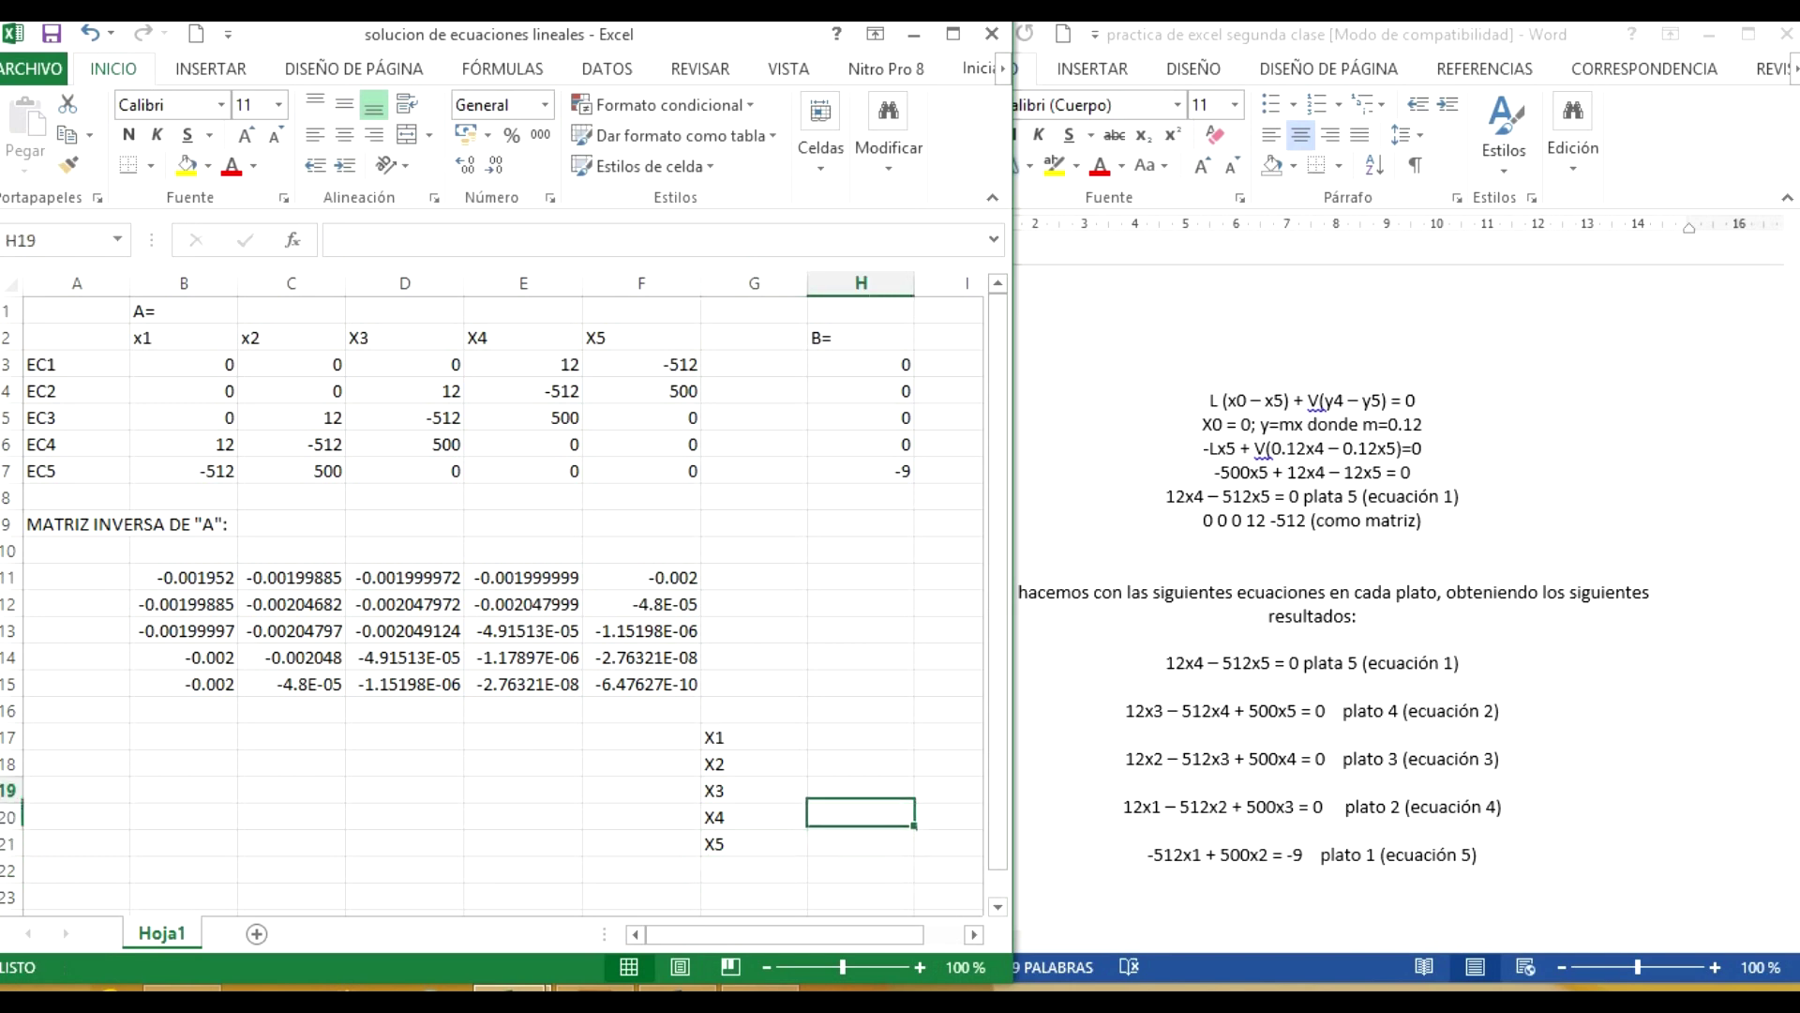
pyautogui.press('Up')
pyautogui.press('Up')
pyautogui.press('Up')
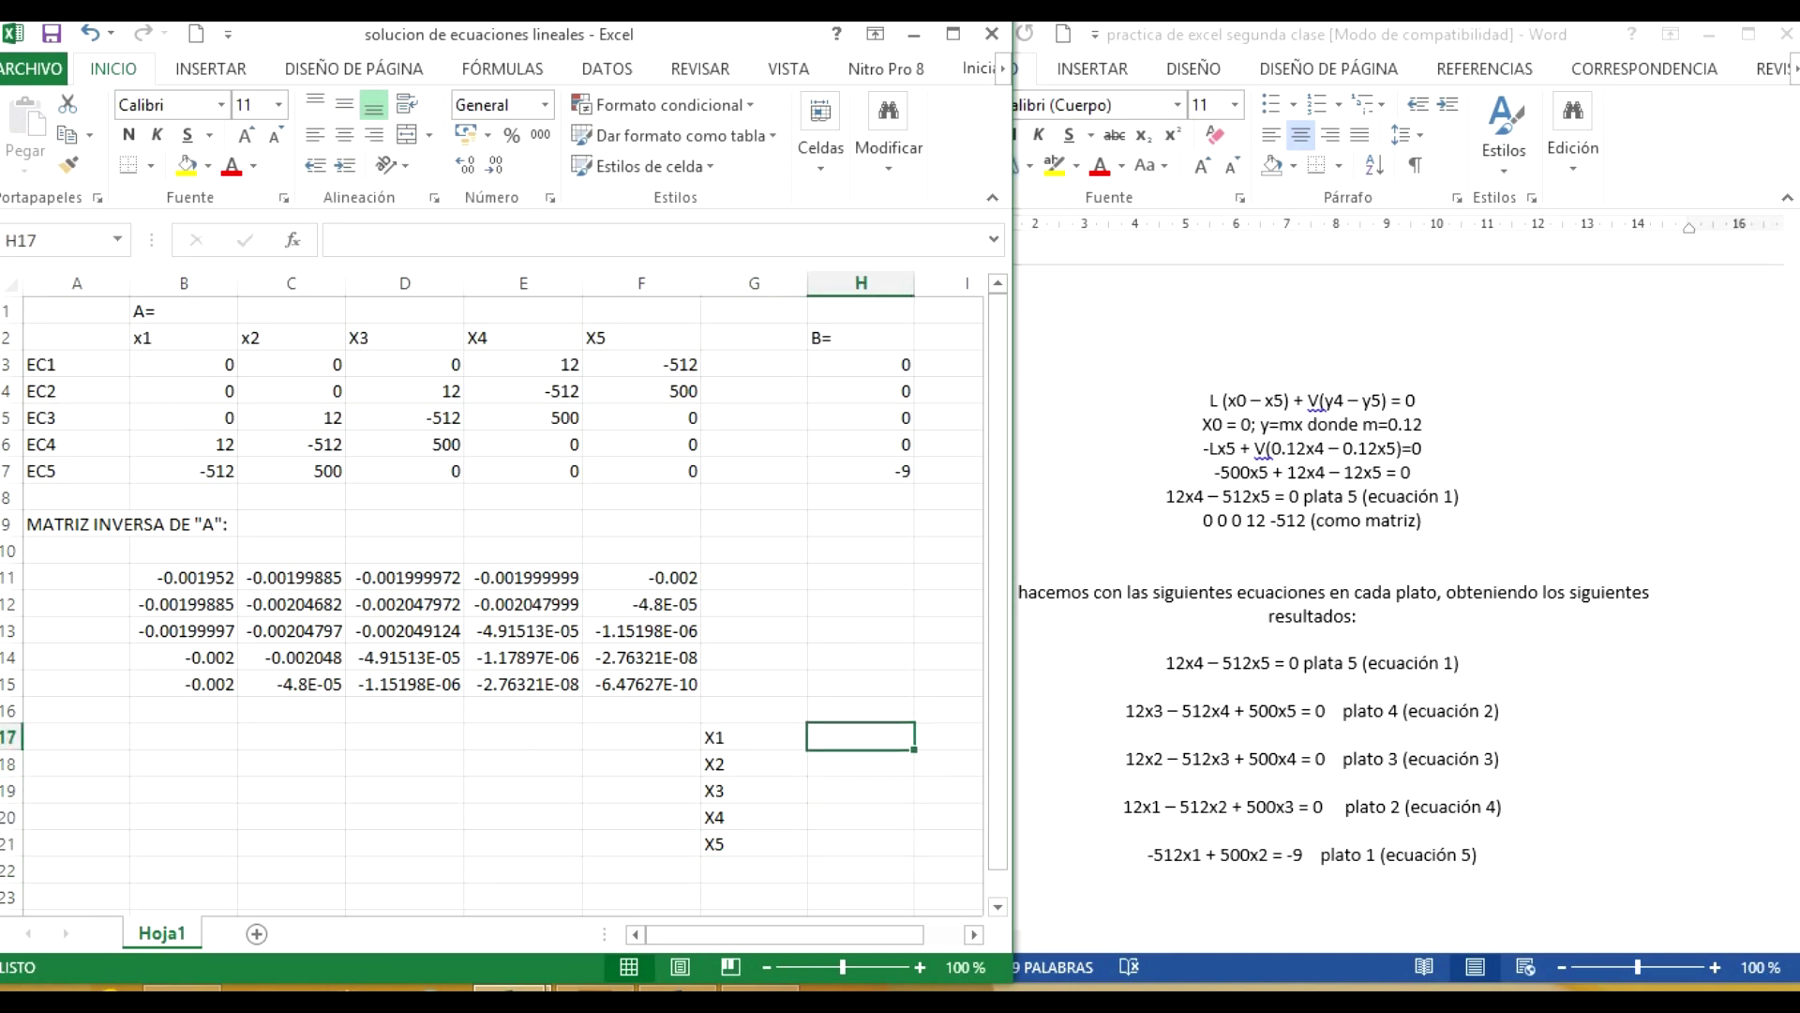
pyautogui.hotkey('shift', 'Down')
pyautogui.hotkey('shift', 'Down')
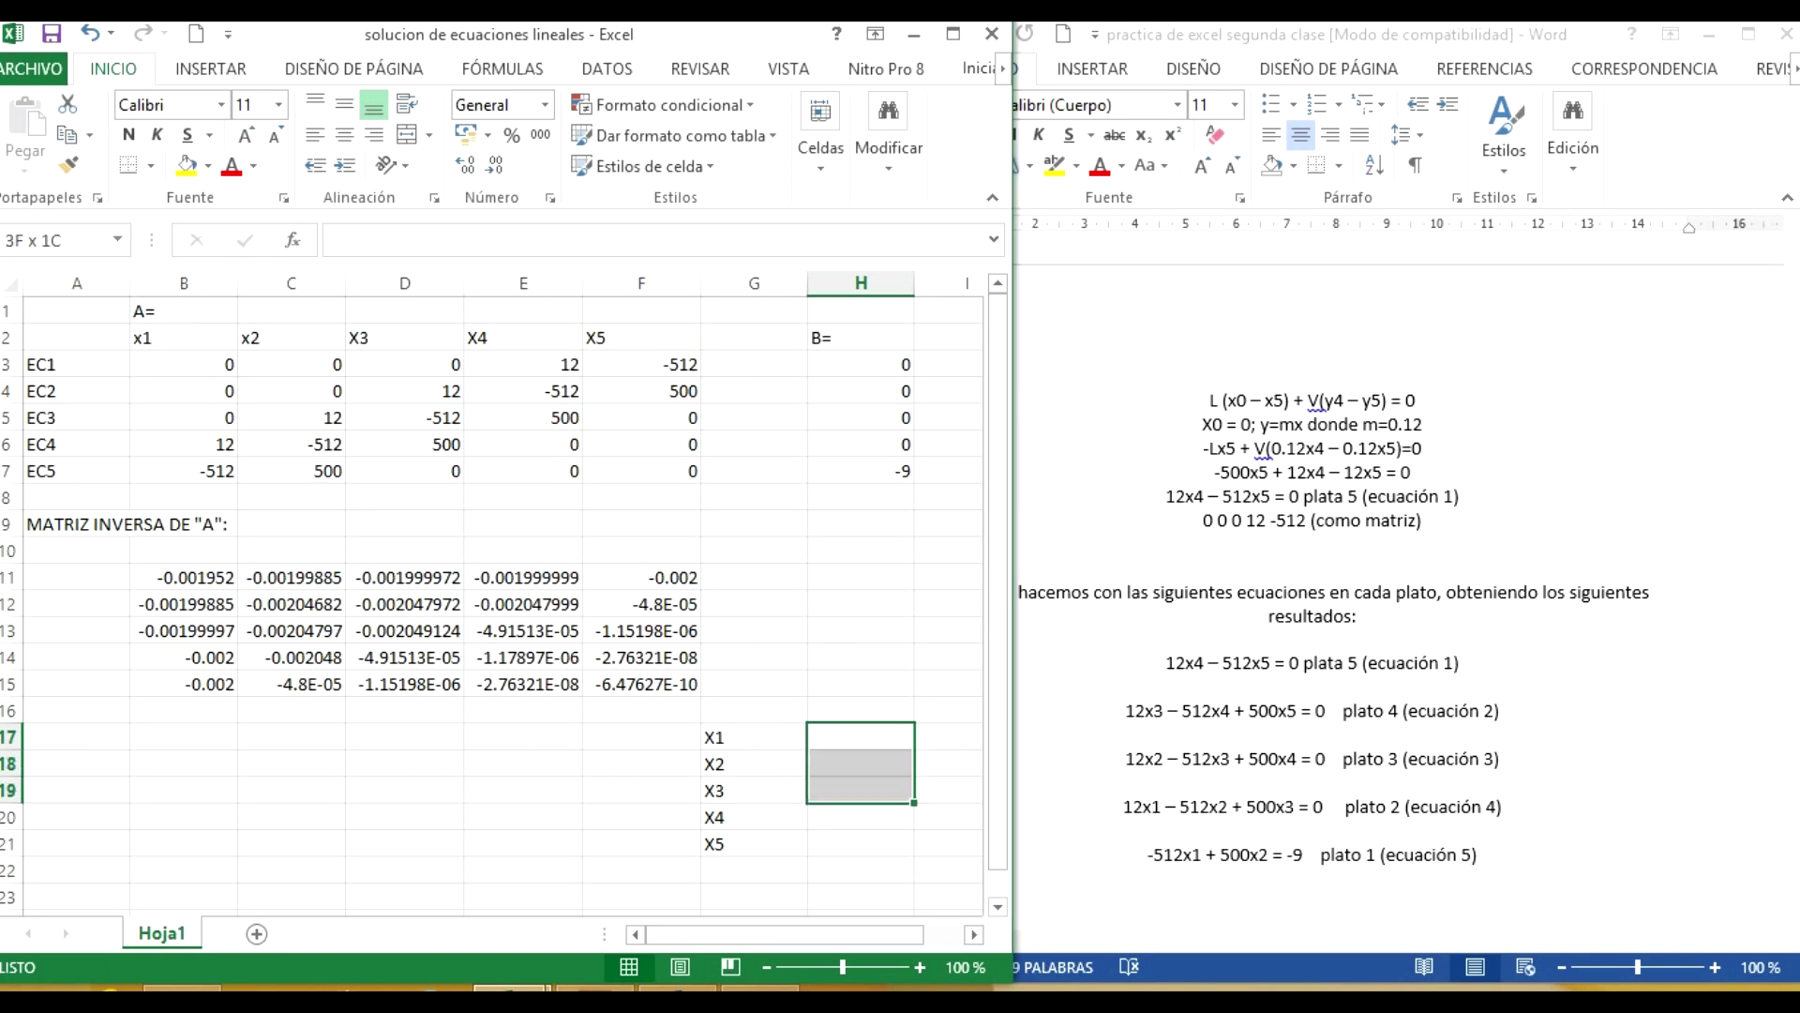
pyautogui.hotkey('shift', 'Down')
pyautogui.hotkey('shift', 'Down')
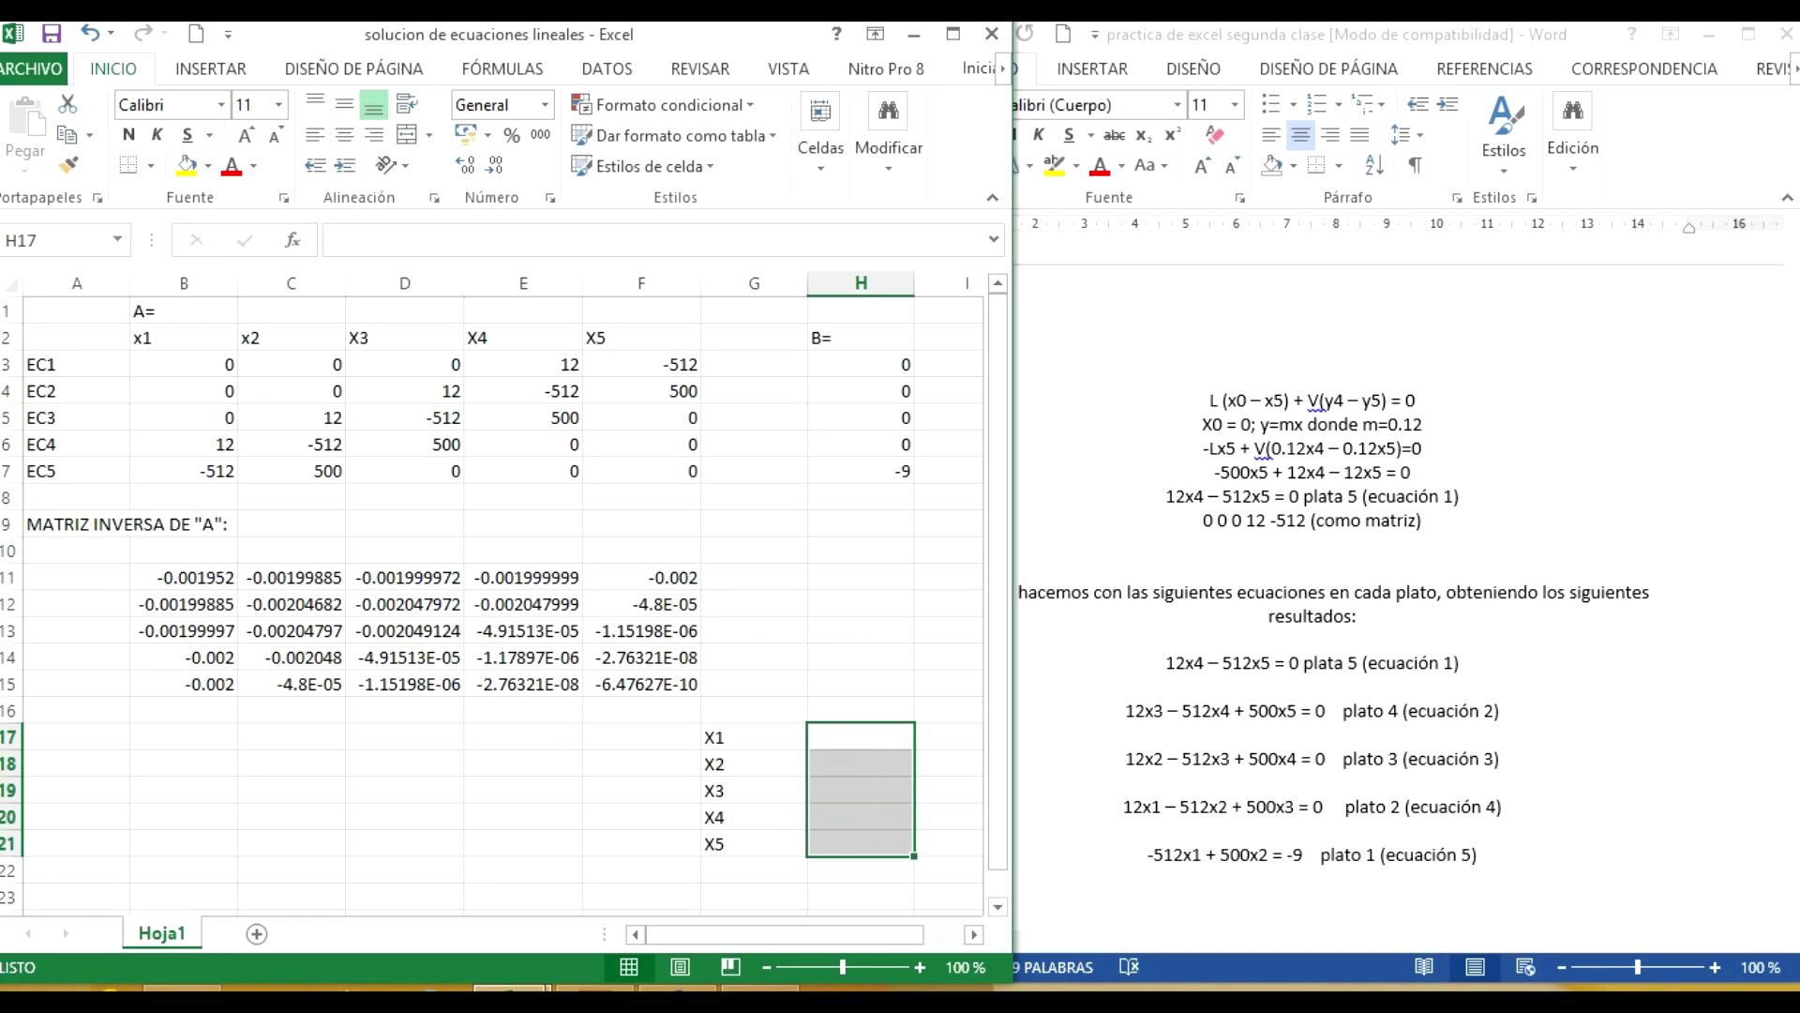
# - Enter {=MMULT(B11:F15,H3:H7)} as an array formula in H17:H21 and compare with the PDF
pyautogui.press('F2')
pyautogui.write('=M')
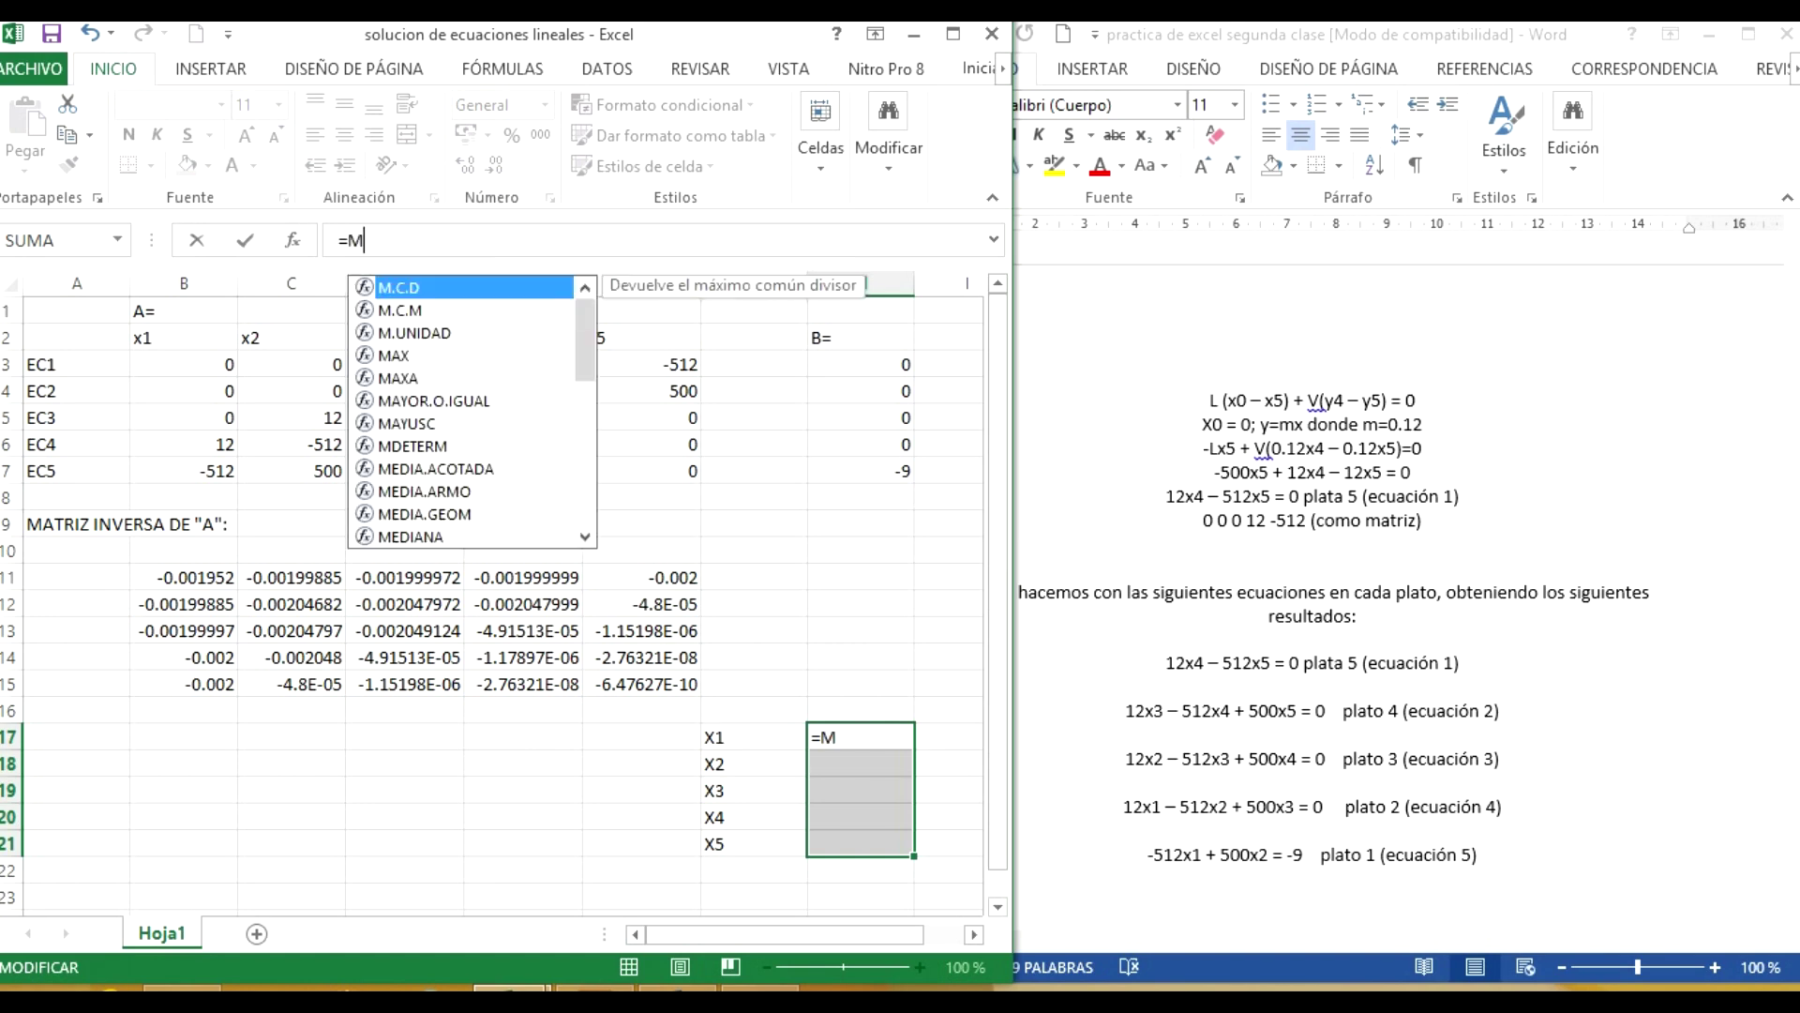
pyautogui.write('MULT')
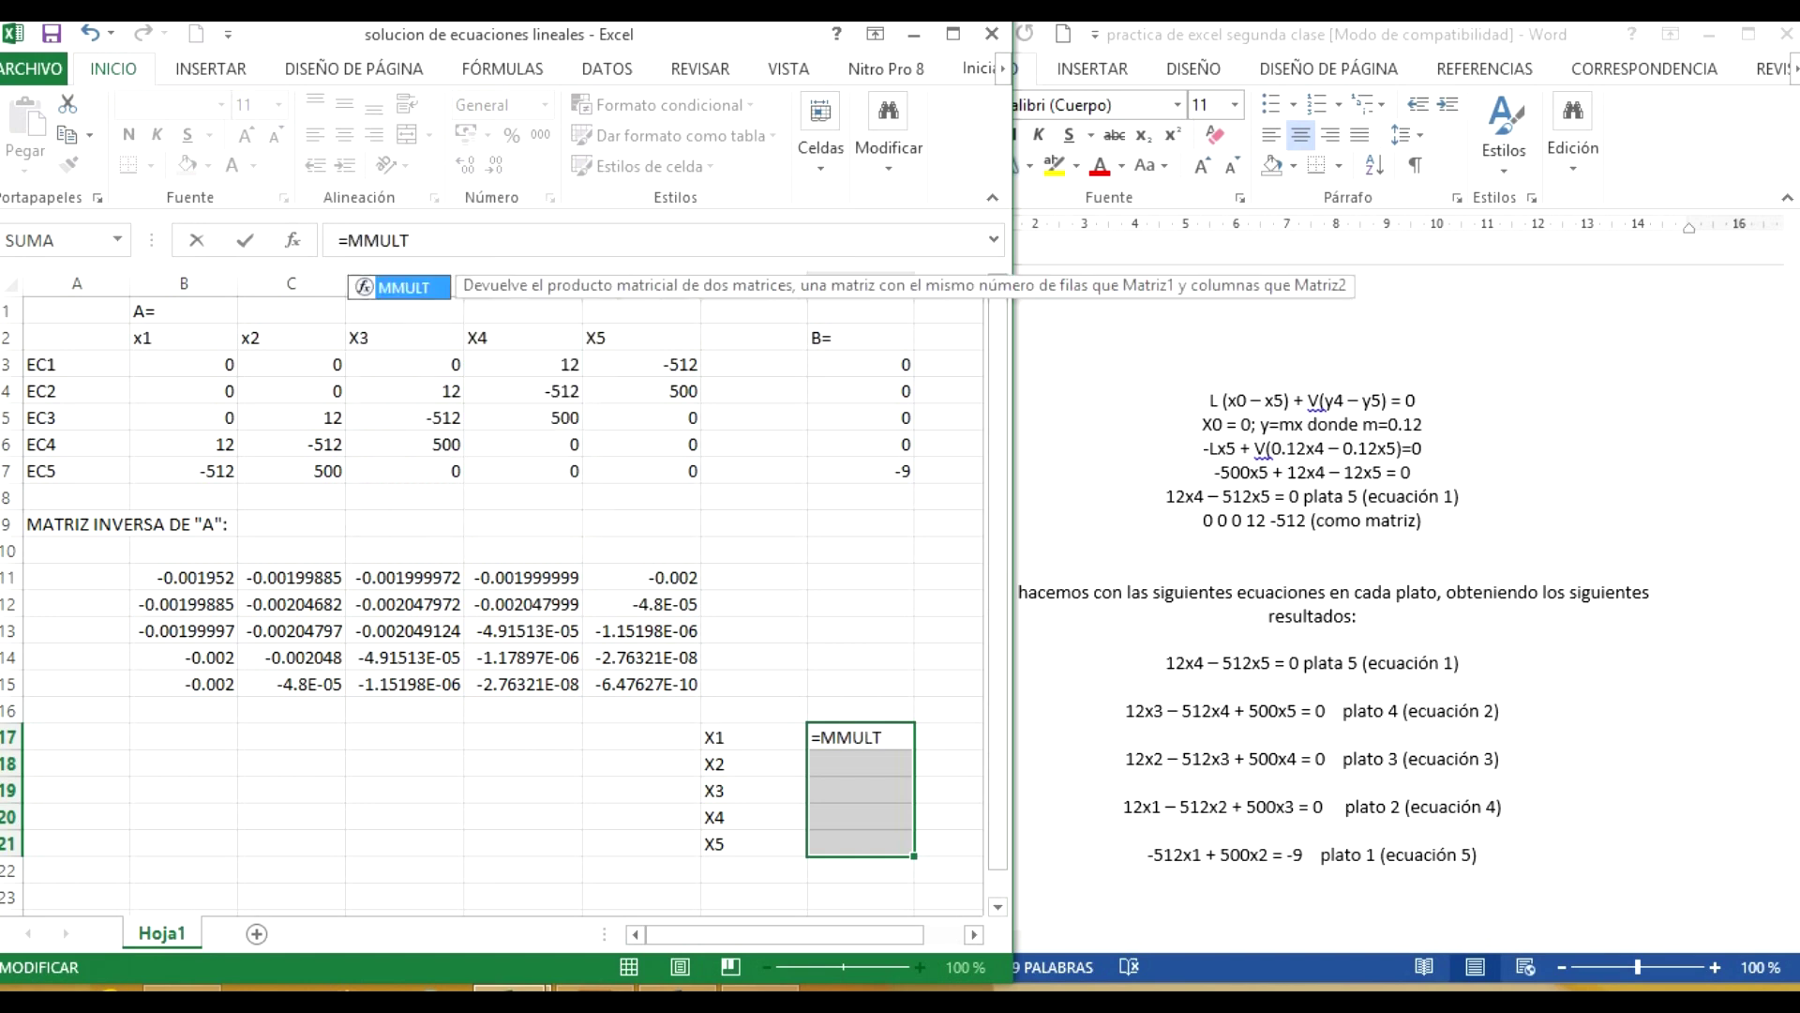
pyautogui.write('(')
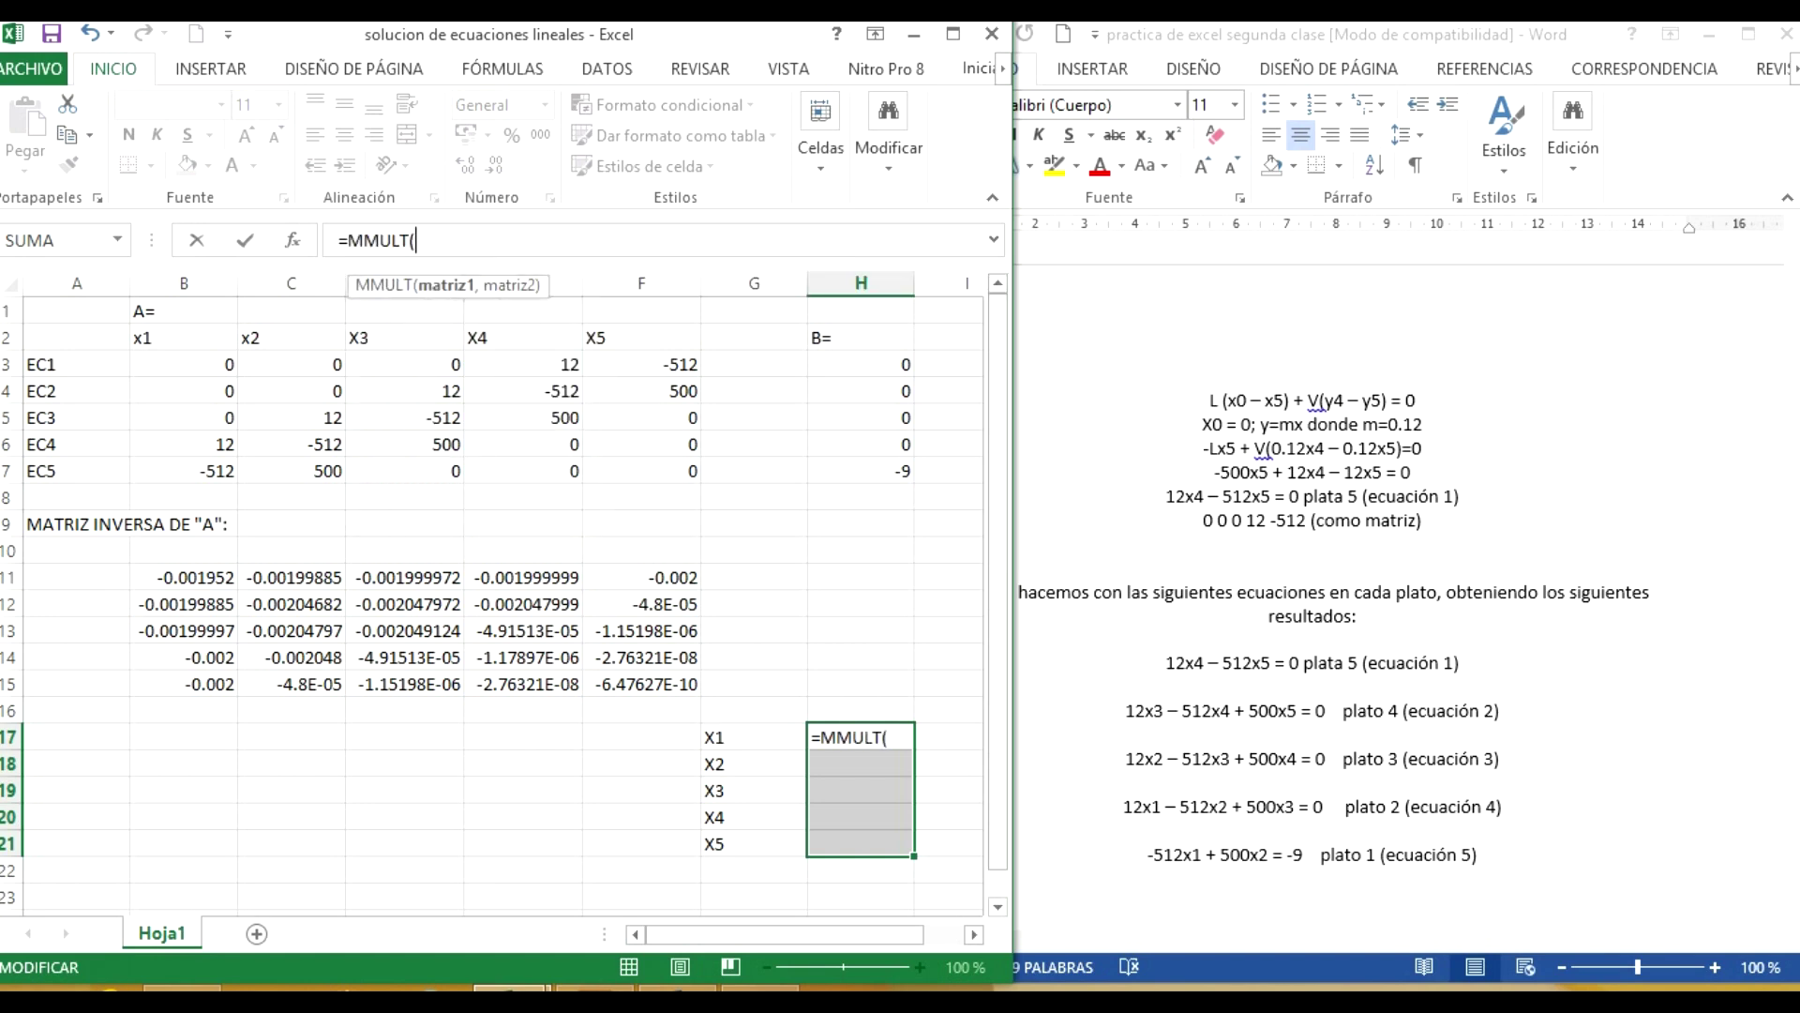
pyautogui.moveTo(187, 577); pyautogui.dragTo(572, 608)
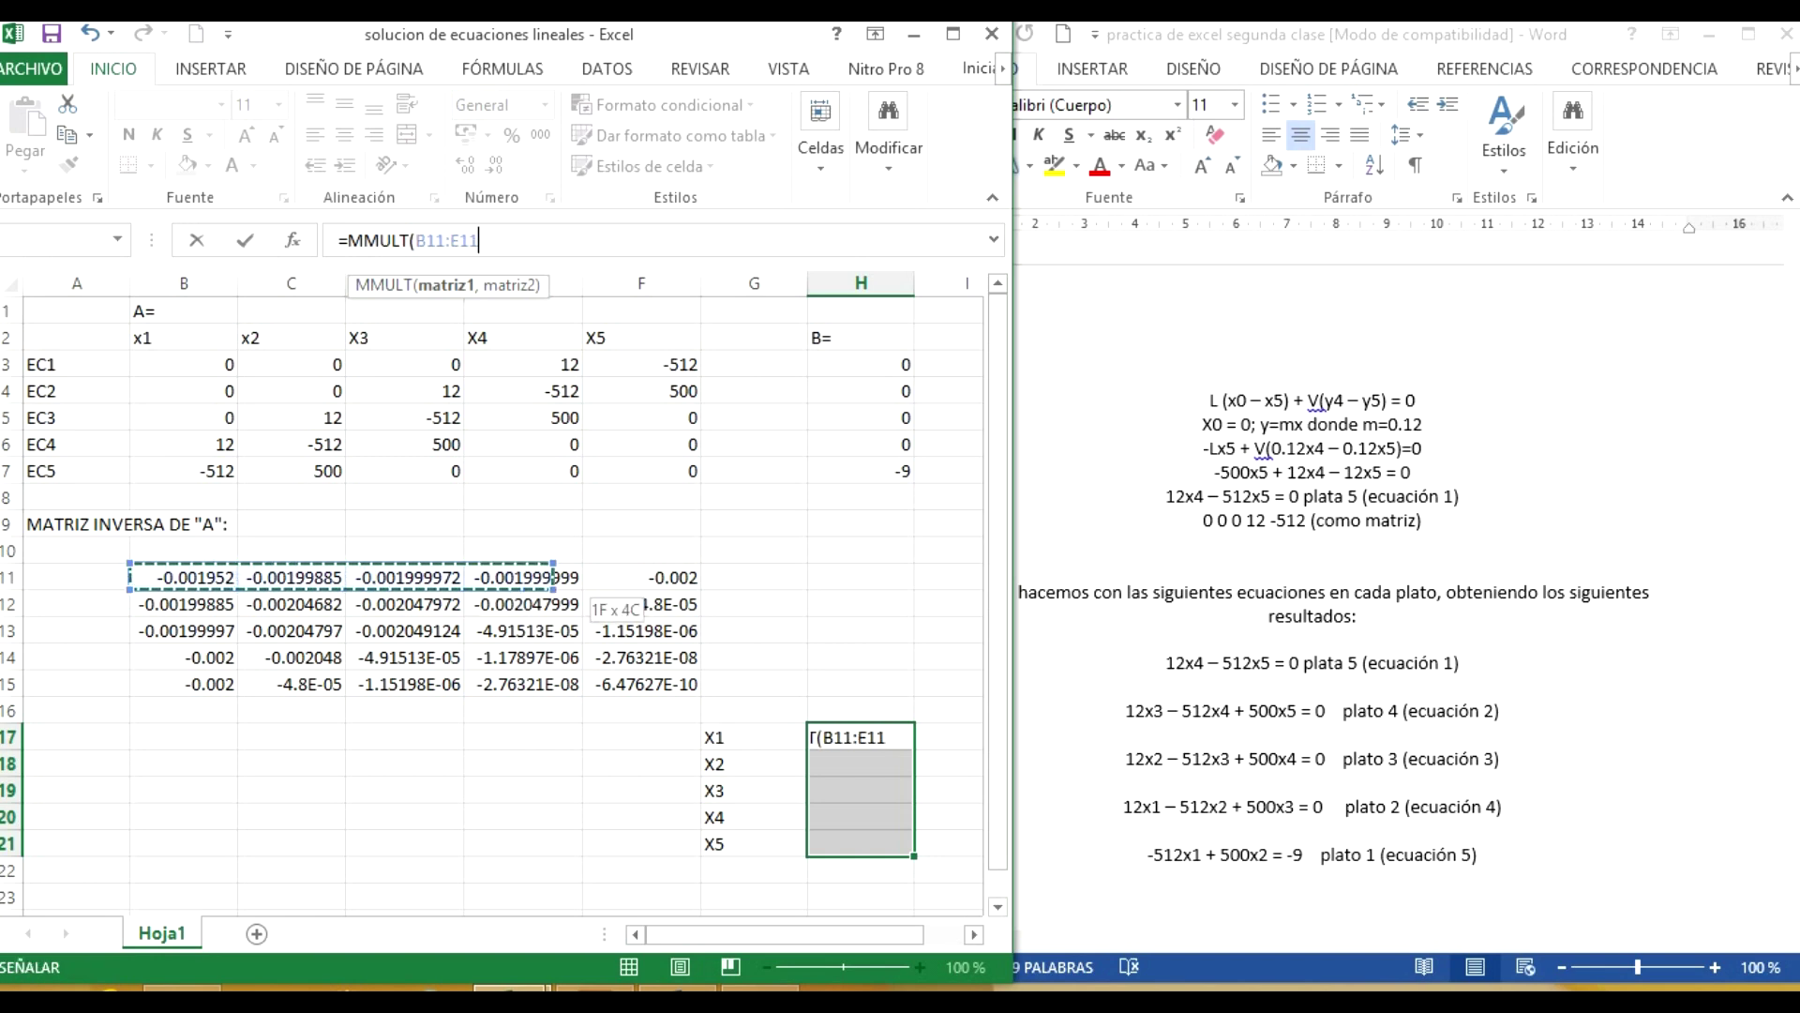
pyautogui.moveTo(574, 607); pyautogui.dragTo(656, 685)
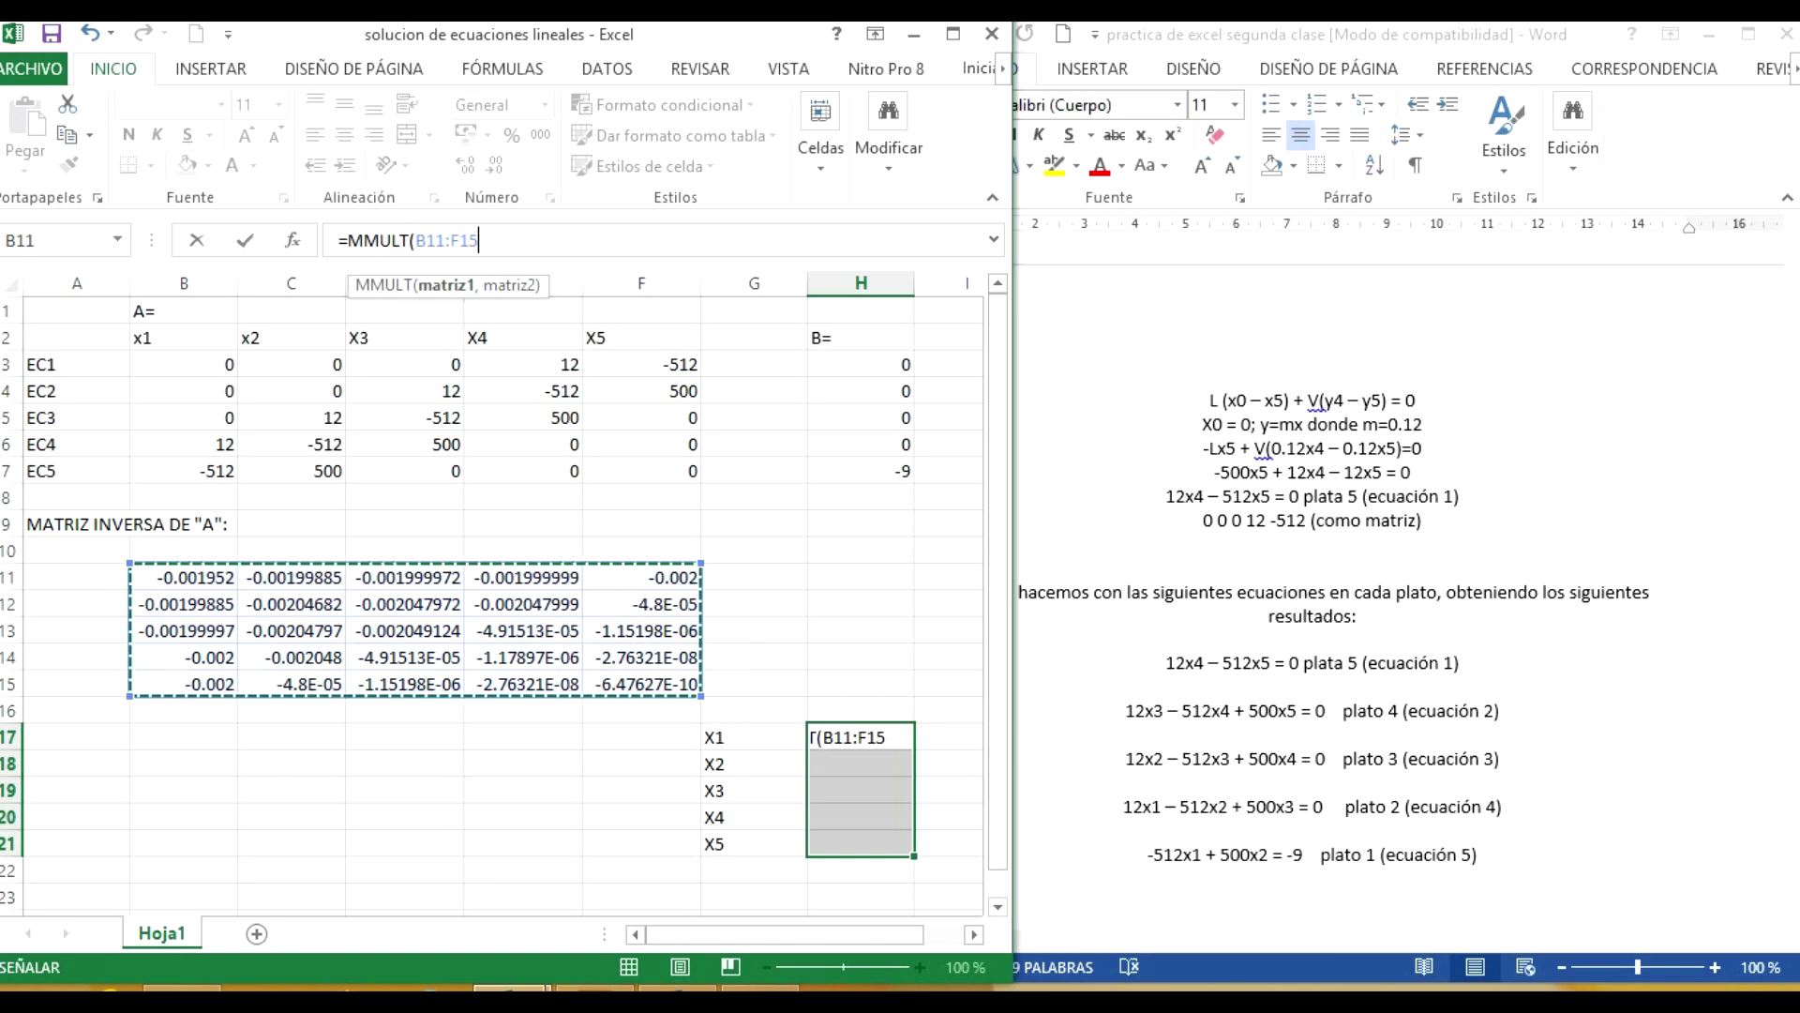
pyautogui.write(',')
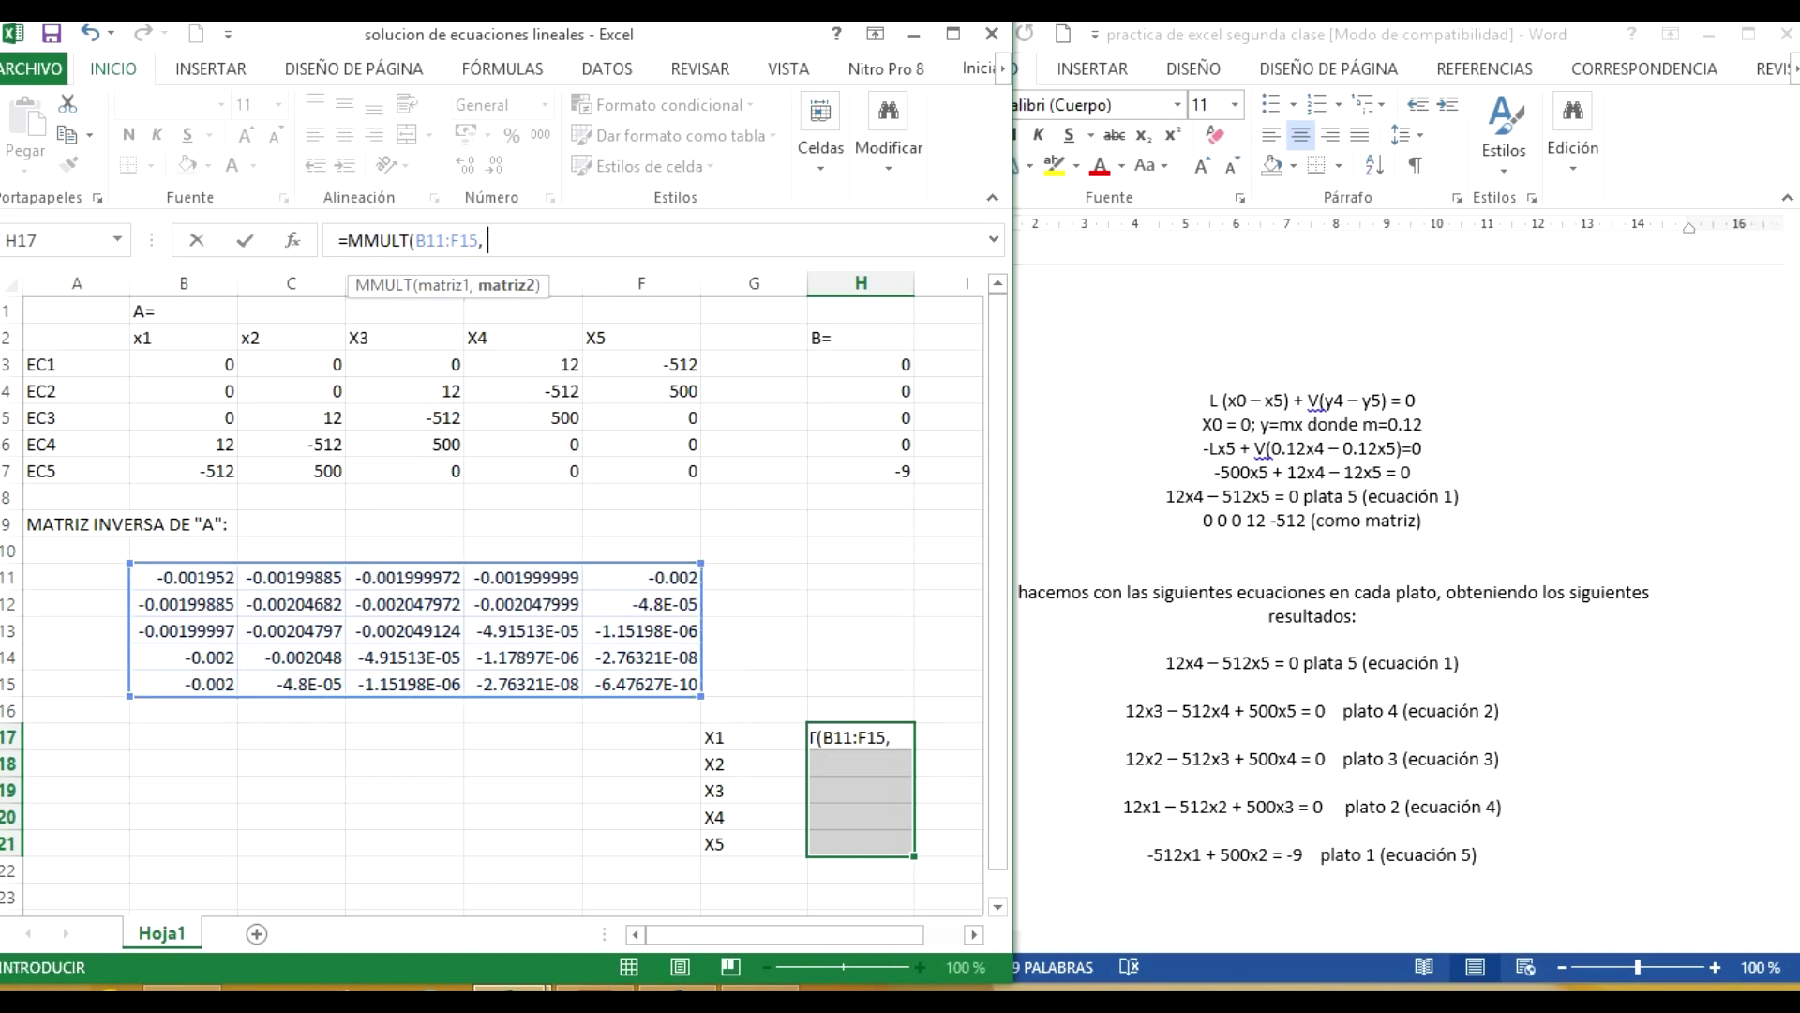
pyautogui.moveTo(860, 364); pyautogui.dragTo(861, 471)
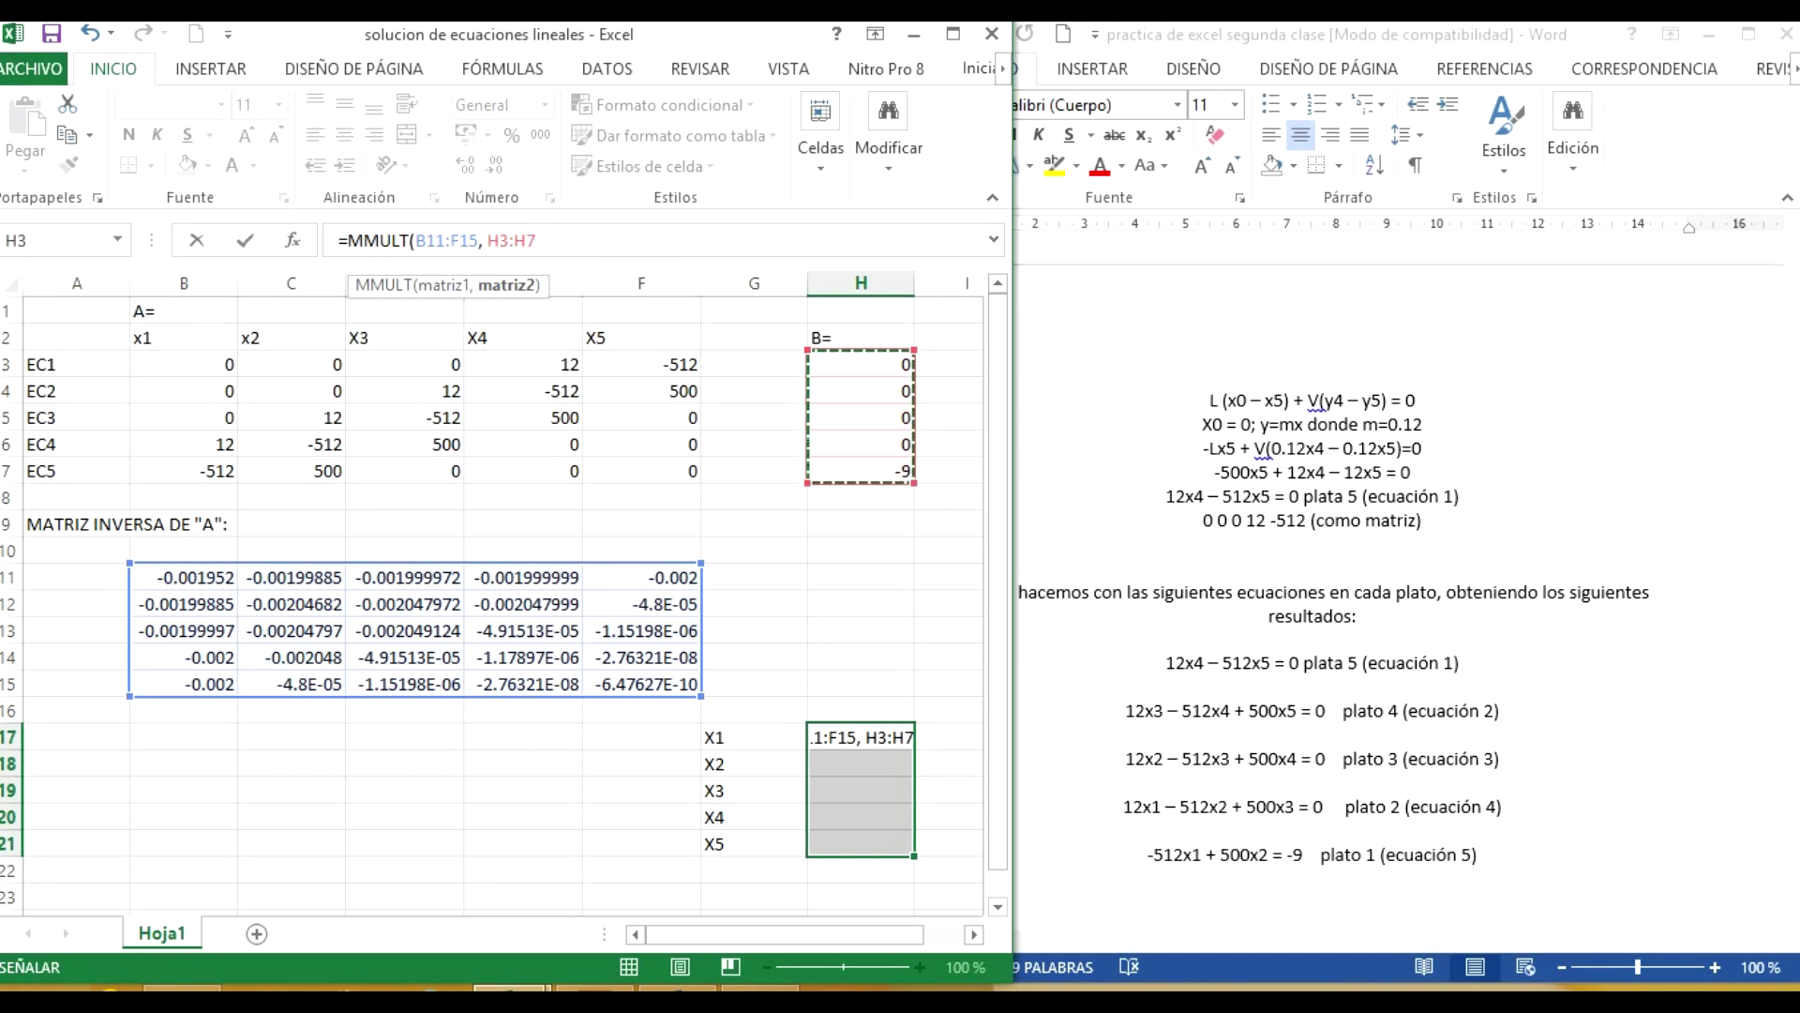
pyautogui.write(')')
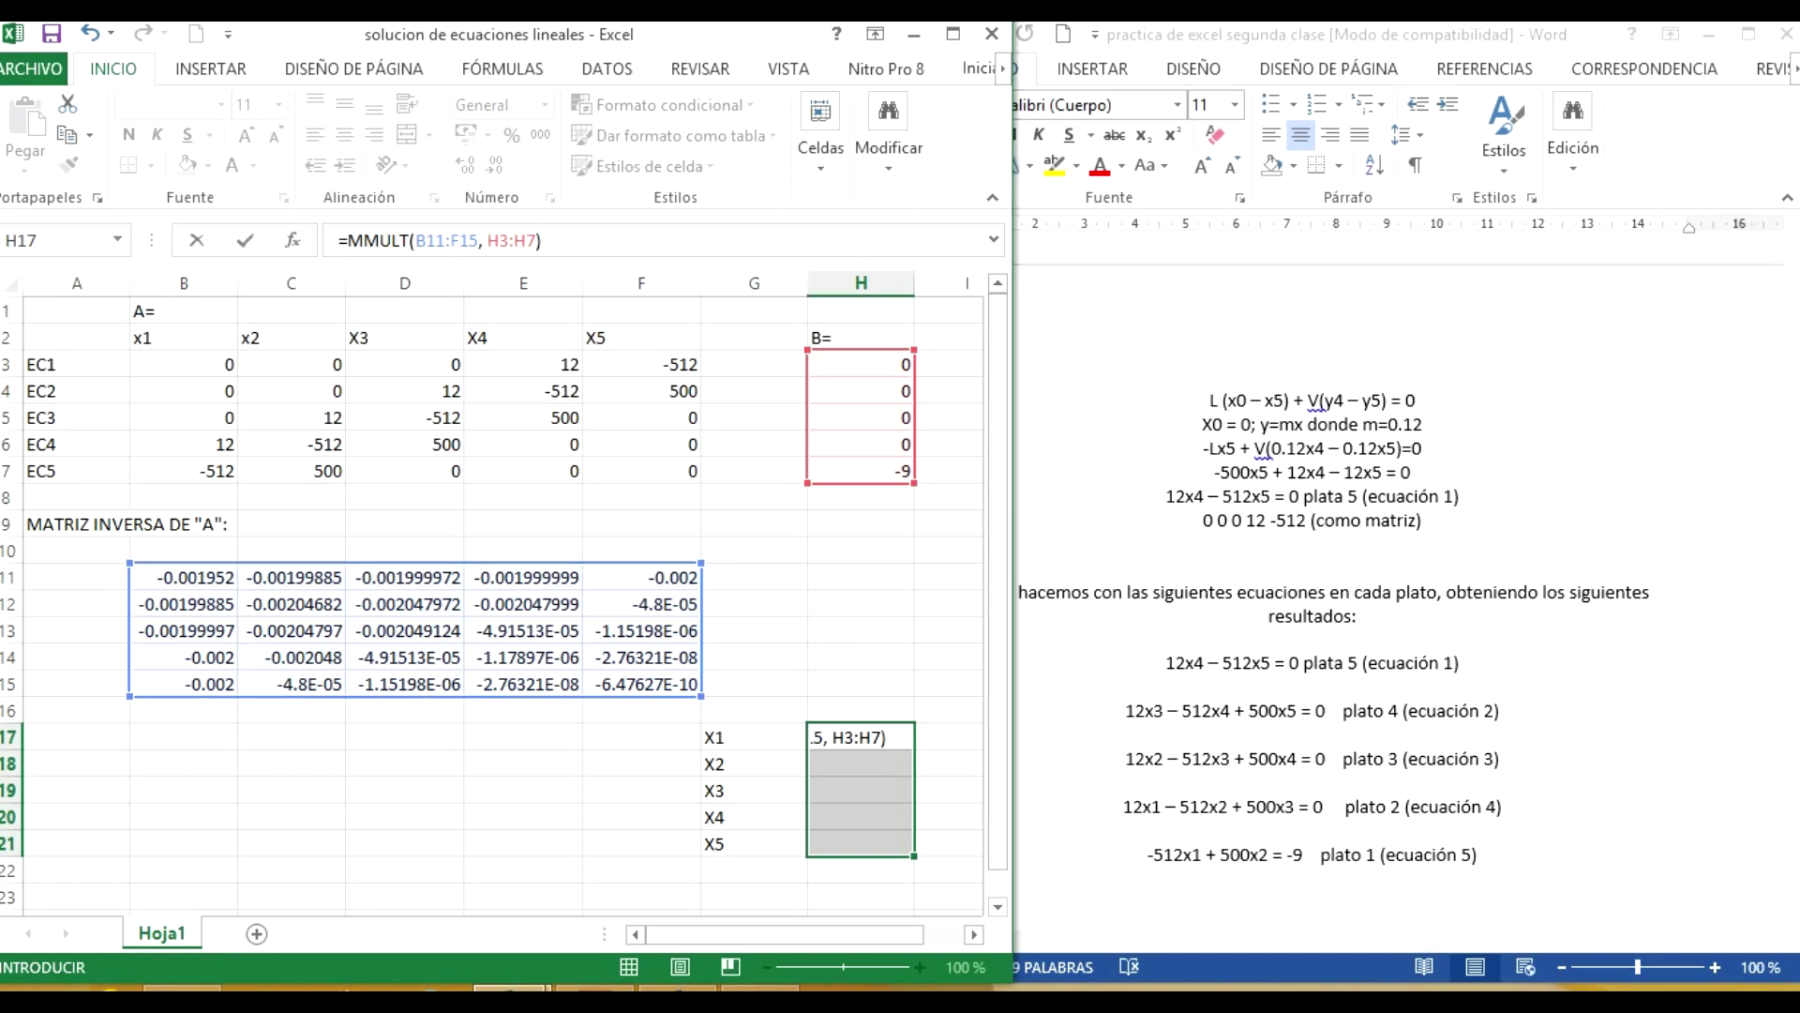
pyautogui.hotkey('ctrl', 'shift', 'Return')
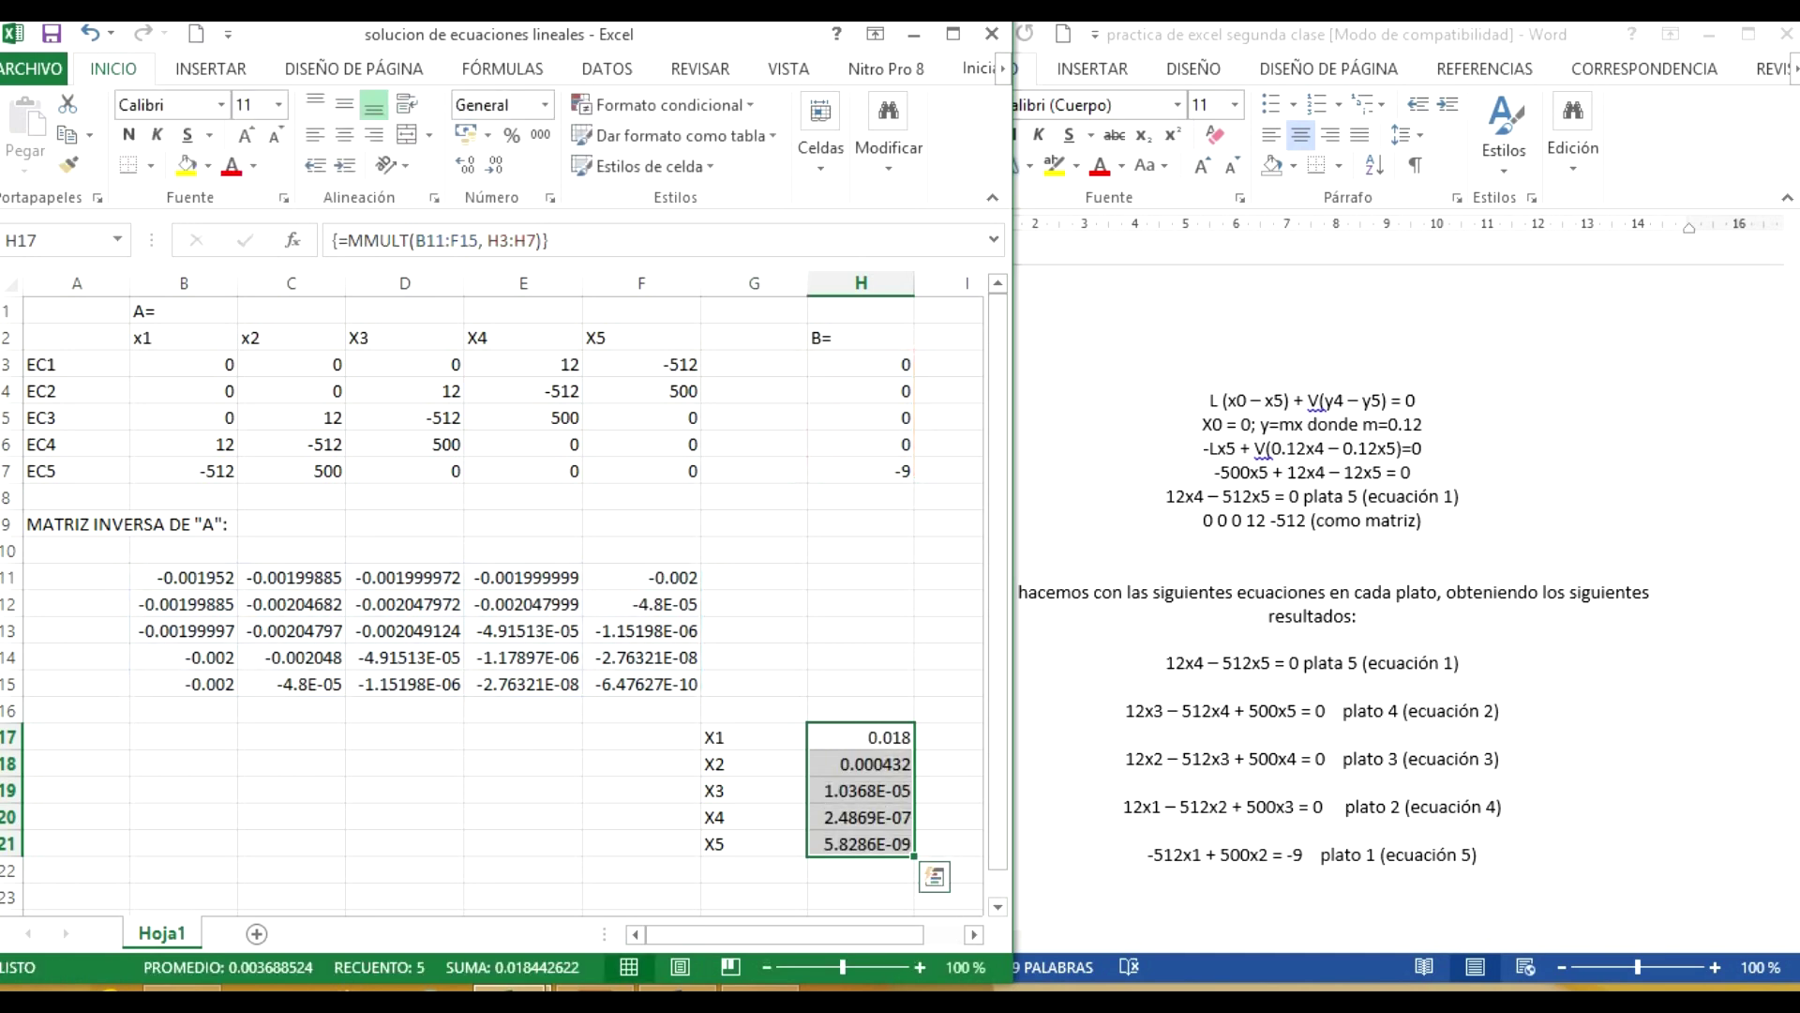
pyautogui.click(861, 656)
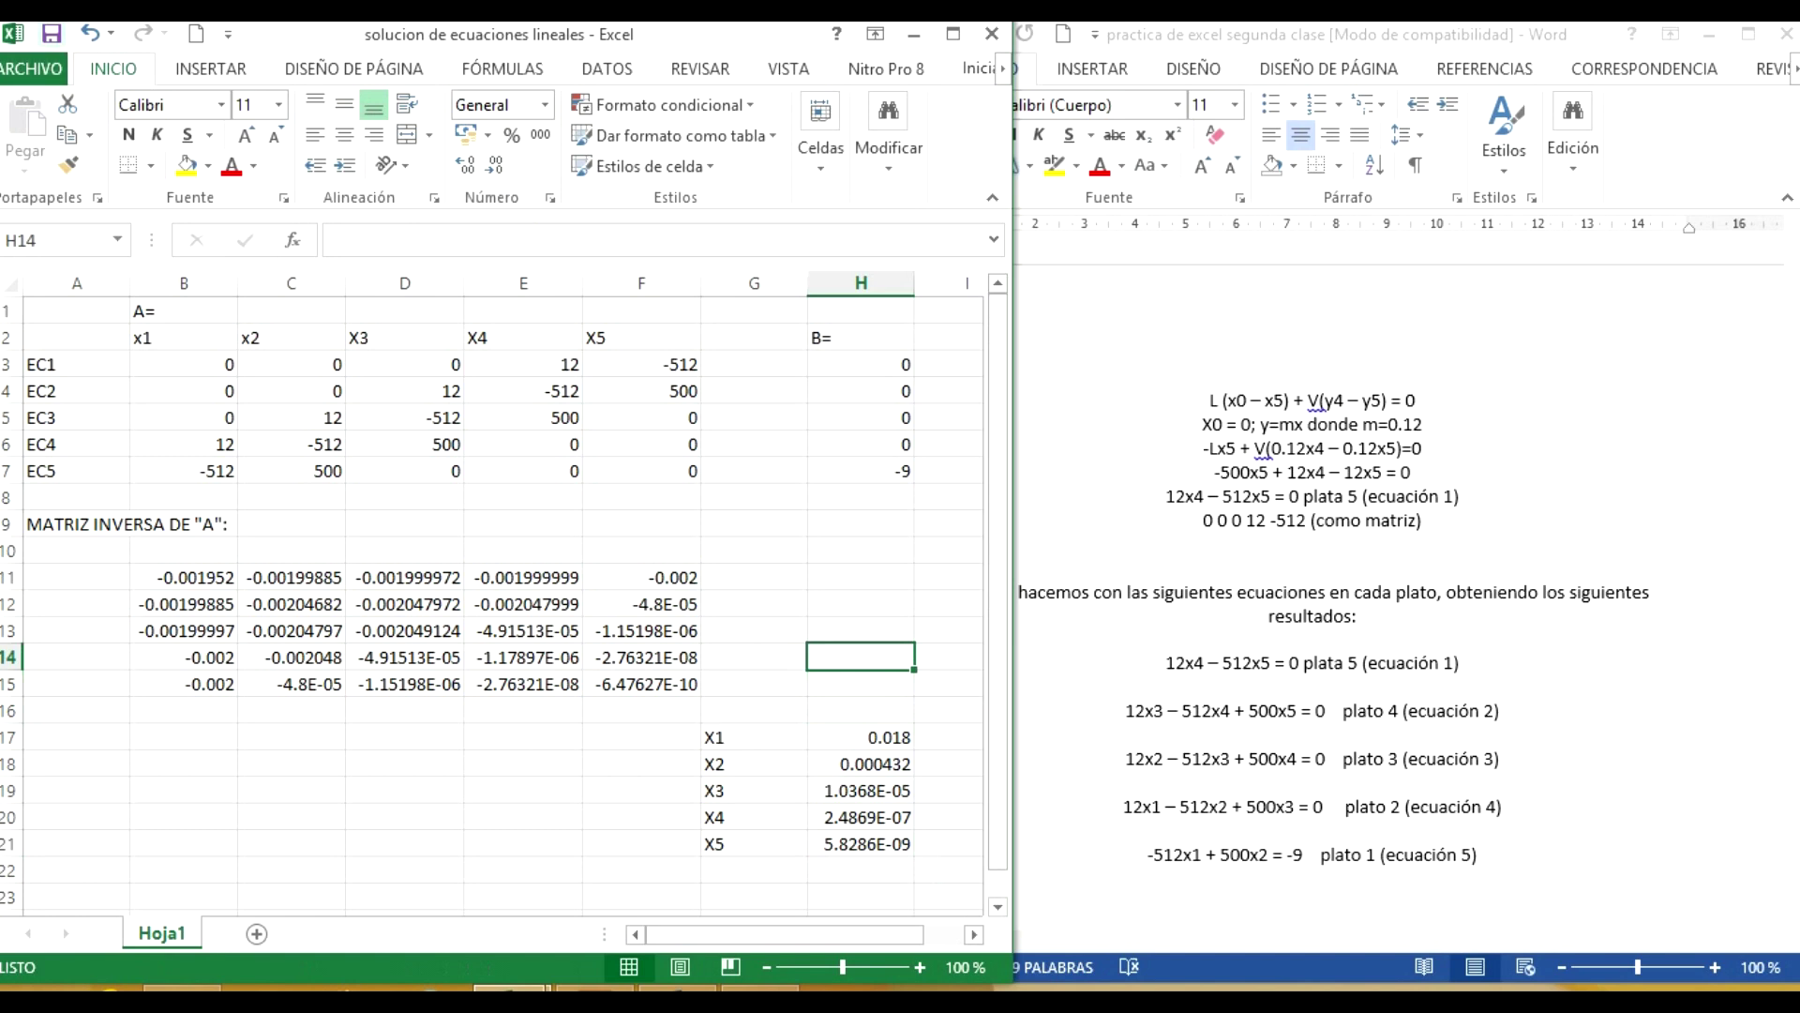
pyautogui.hotkey('alt', 'Tab')
pyautogui.hotkey('alt', 'Tab')
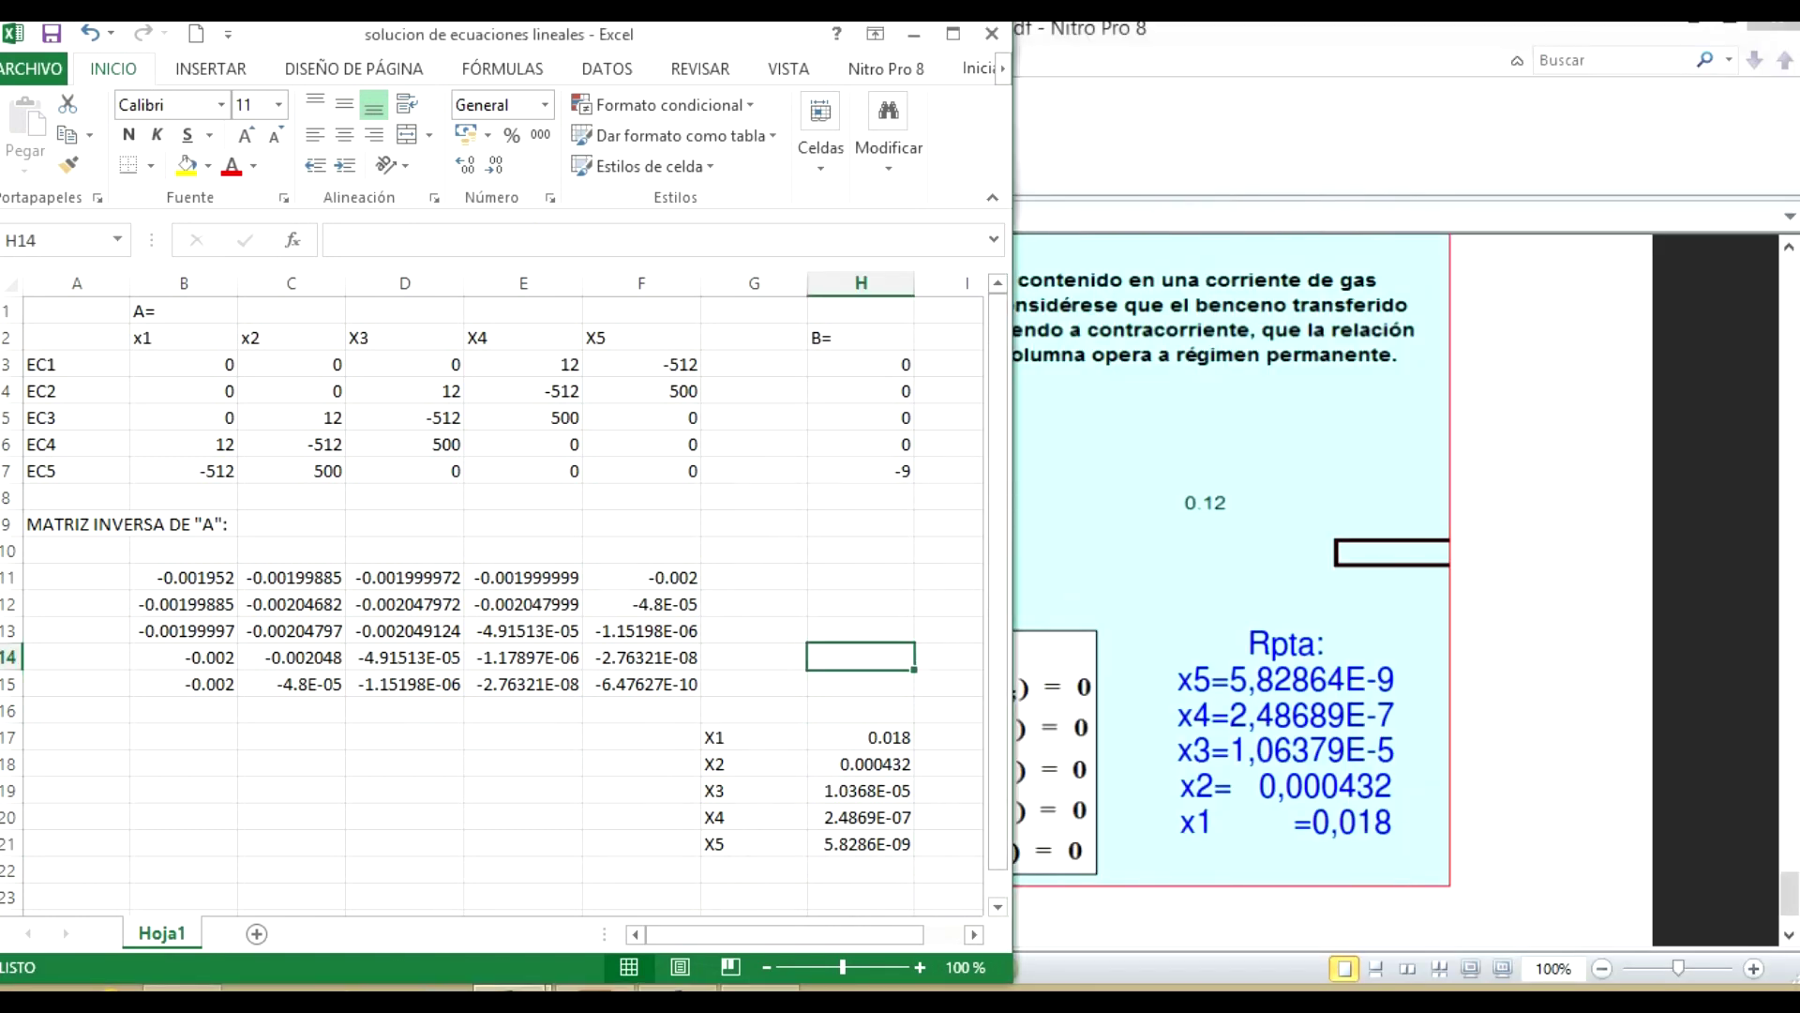
# - Make the solution values in H17:H21 bold
pyautogui.click(754, 737)
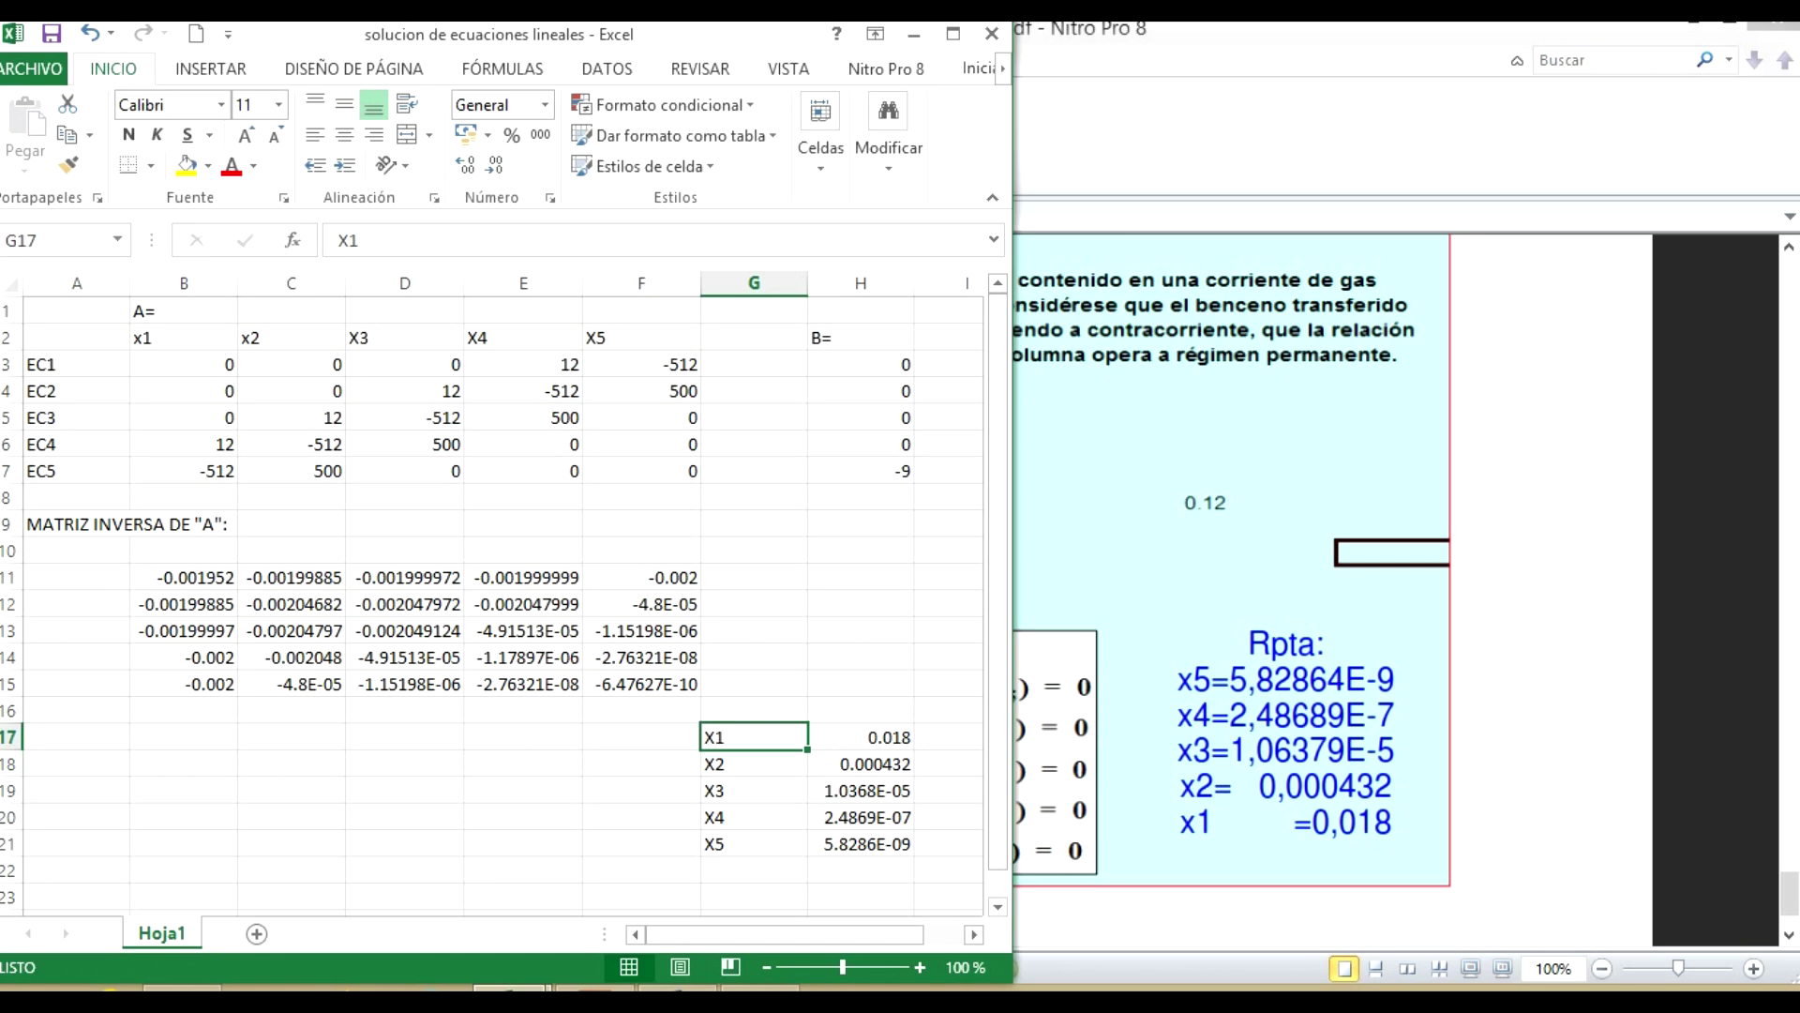
pyautogui.press('Right')
pyautogui.hotkey('shift', 'Down')
pyautogui.hotkey('shift', 'Down')
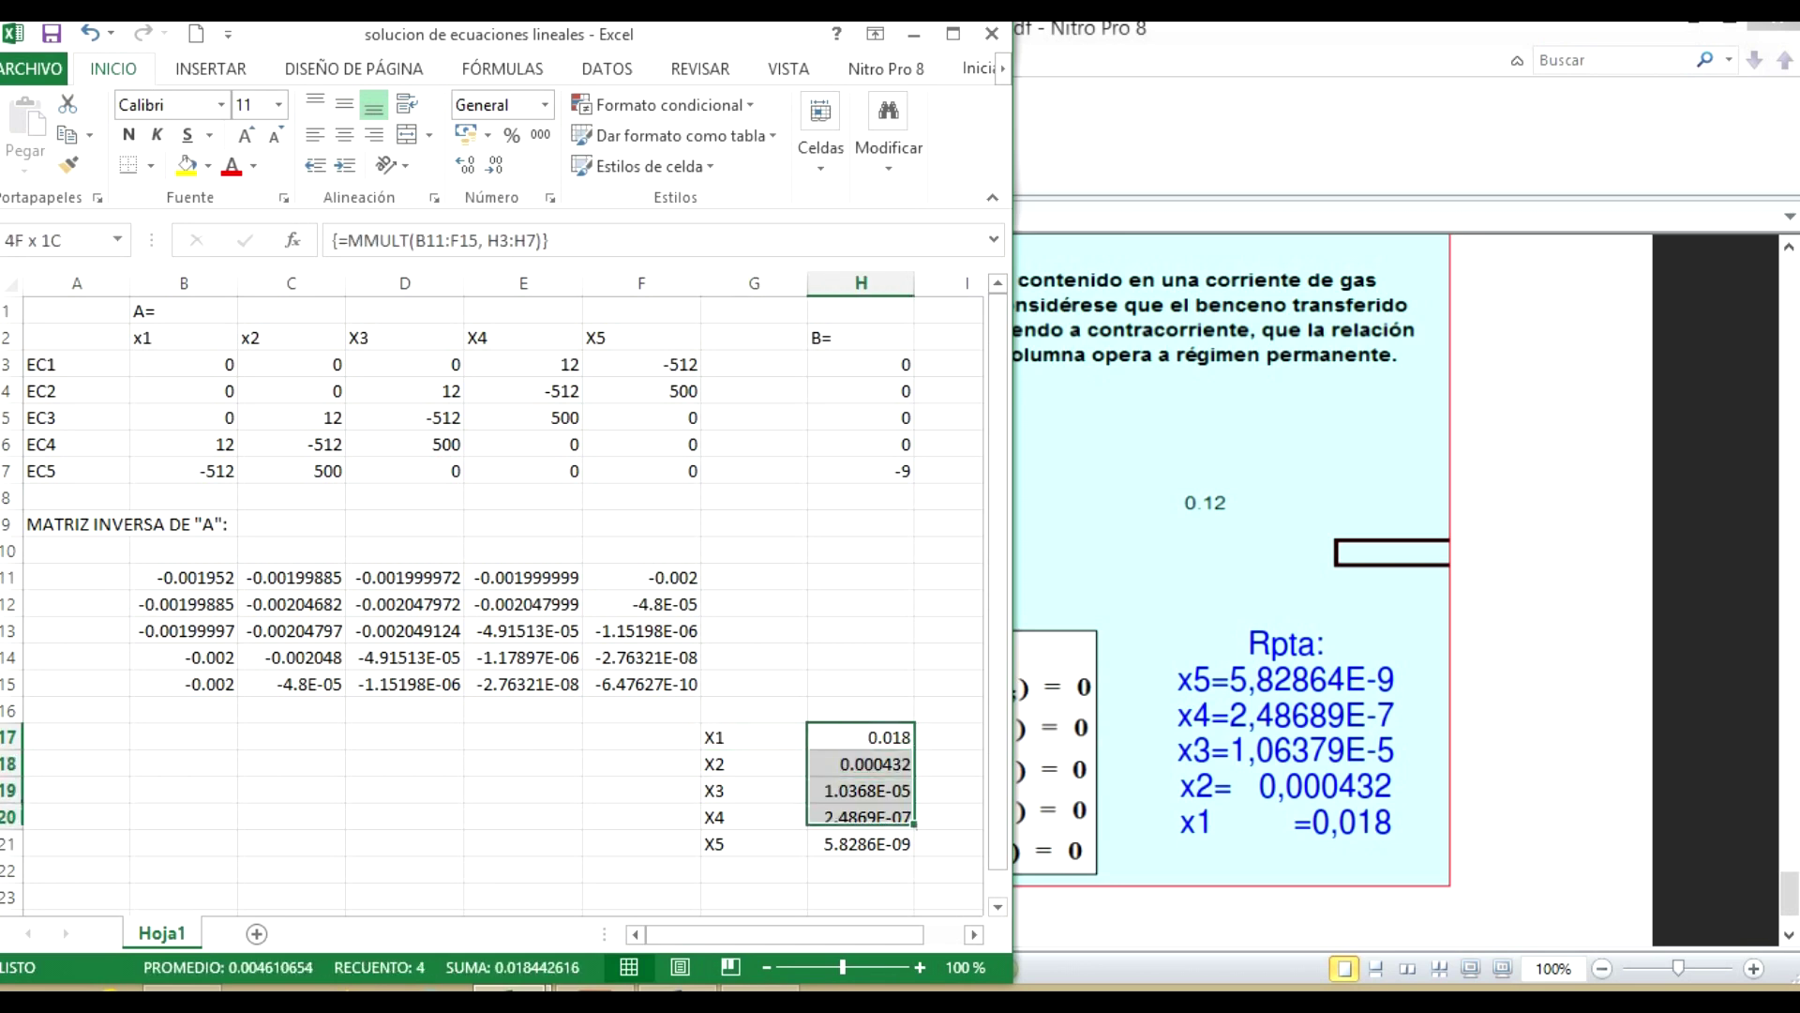
pyautogui.hotkey('shift', 'Down')
pyautogui.hotkey('shift', 'Down')
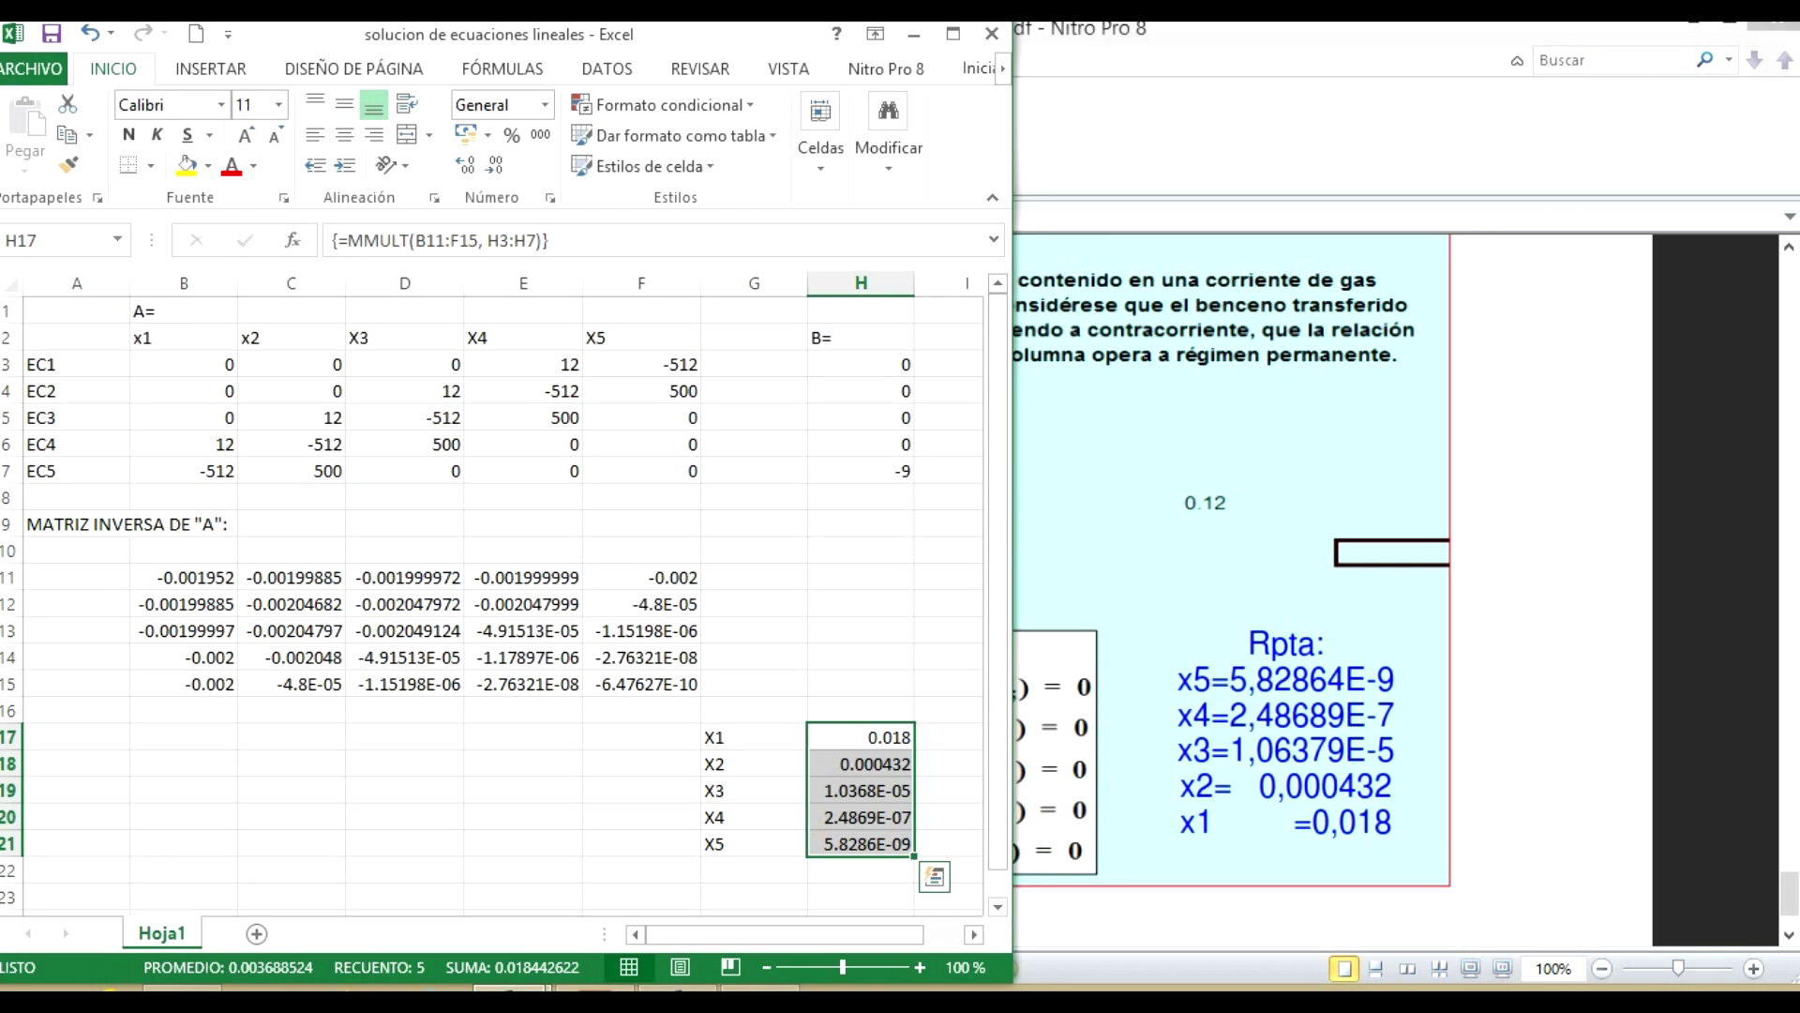
pyautogui.hotkey('ctrl', 'n')
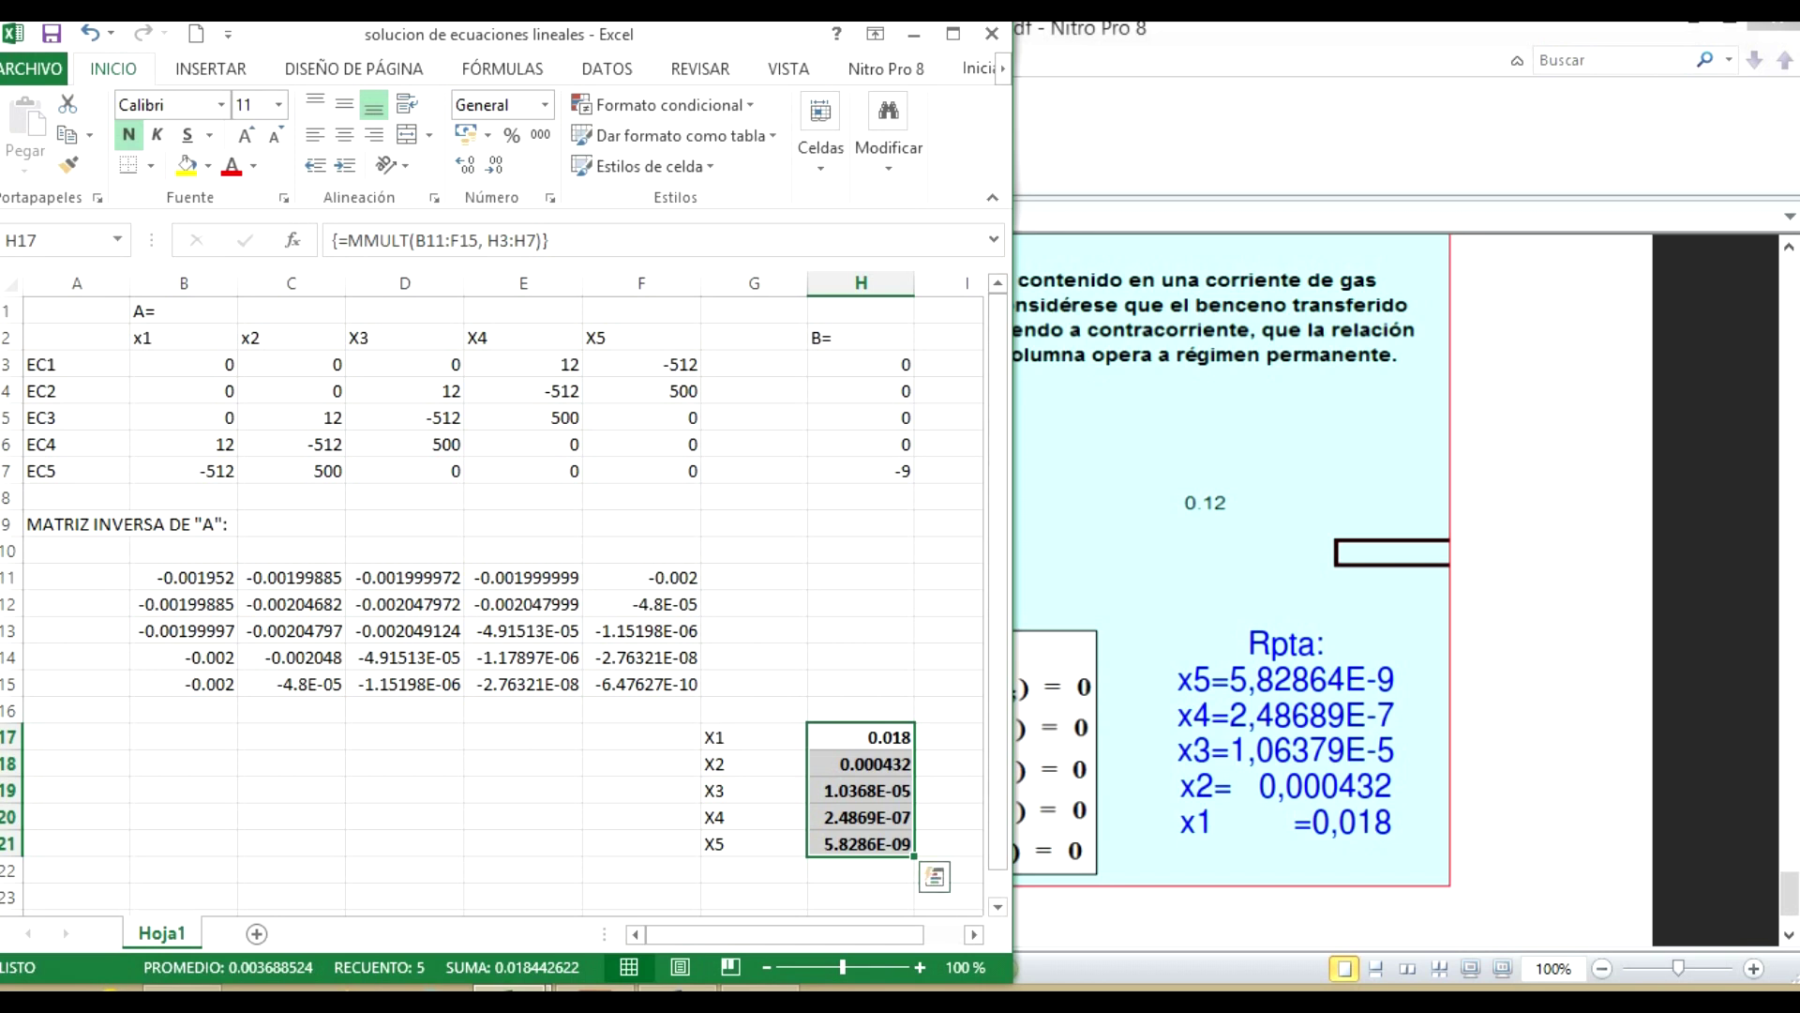
pyautogui.click(861, 603)
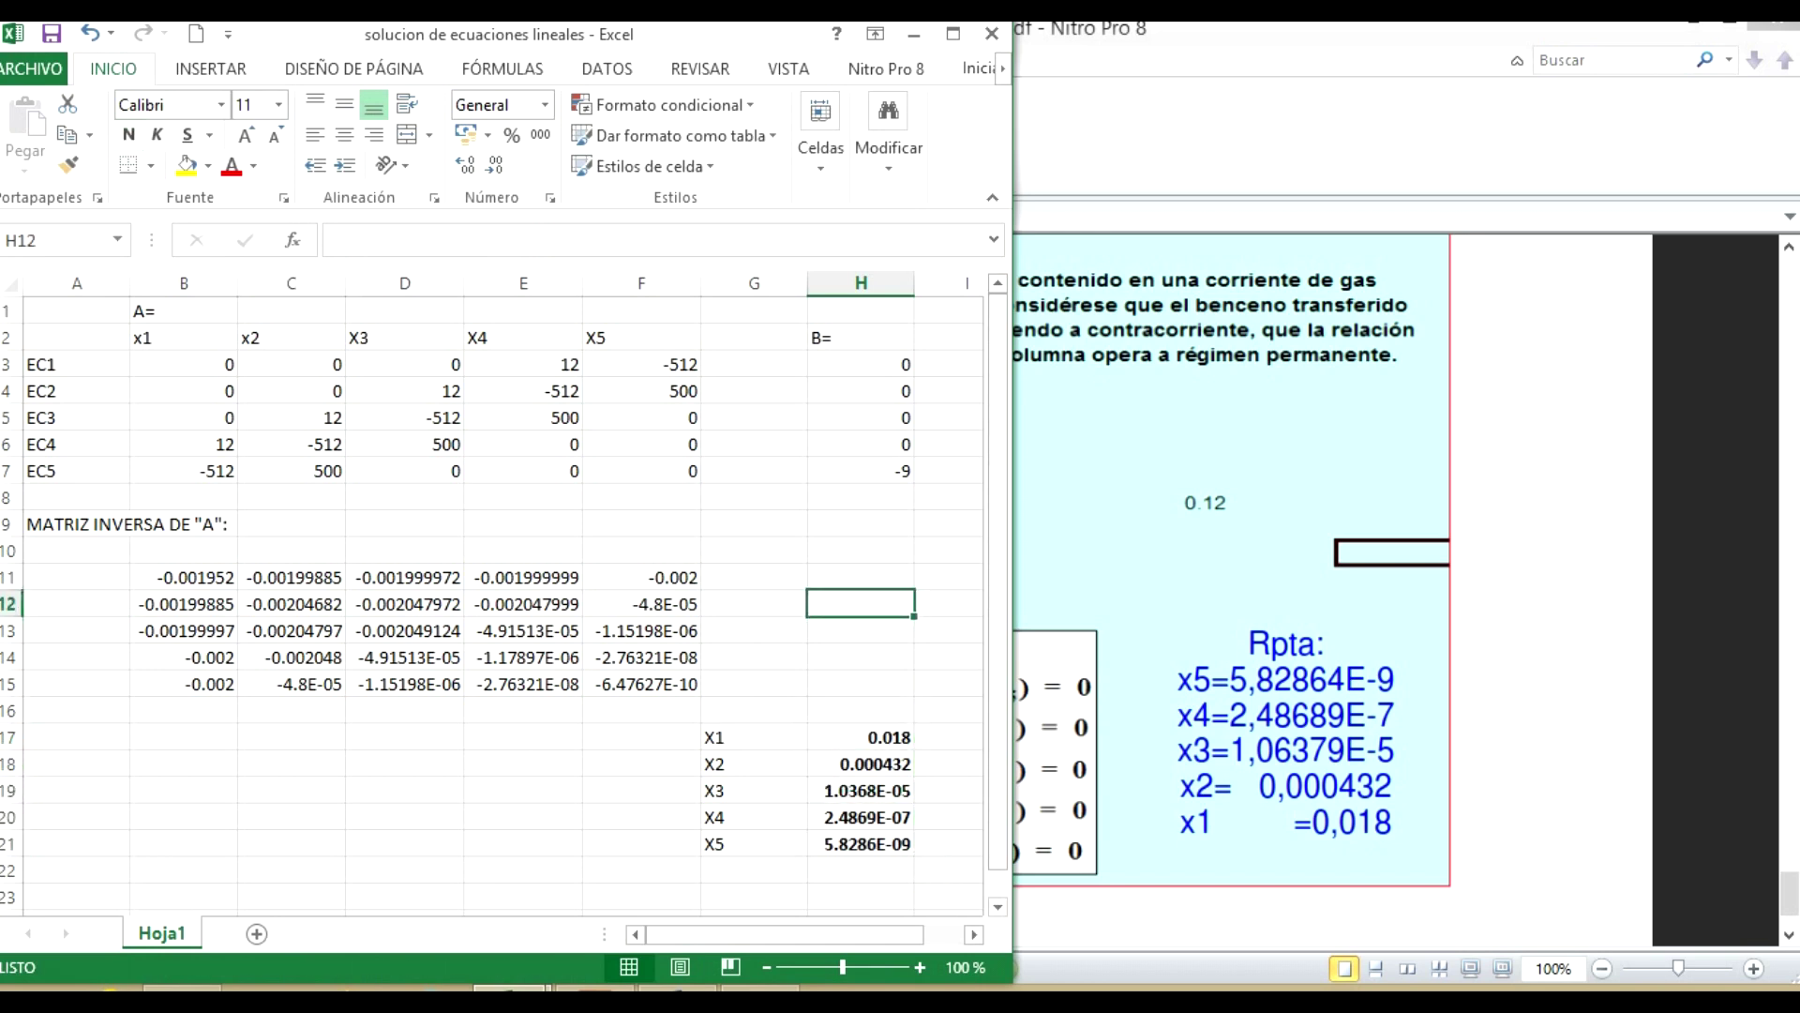
# - Save the workbook
pyautogui.hotkey('ctrl', 's')
pyautogui.click(641, 497)
pyautogui.click(522, 496)
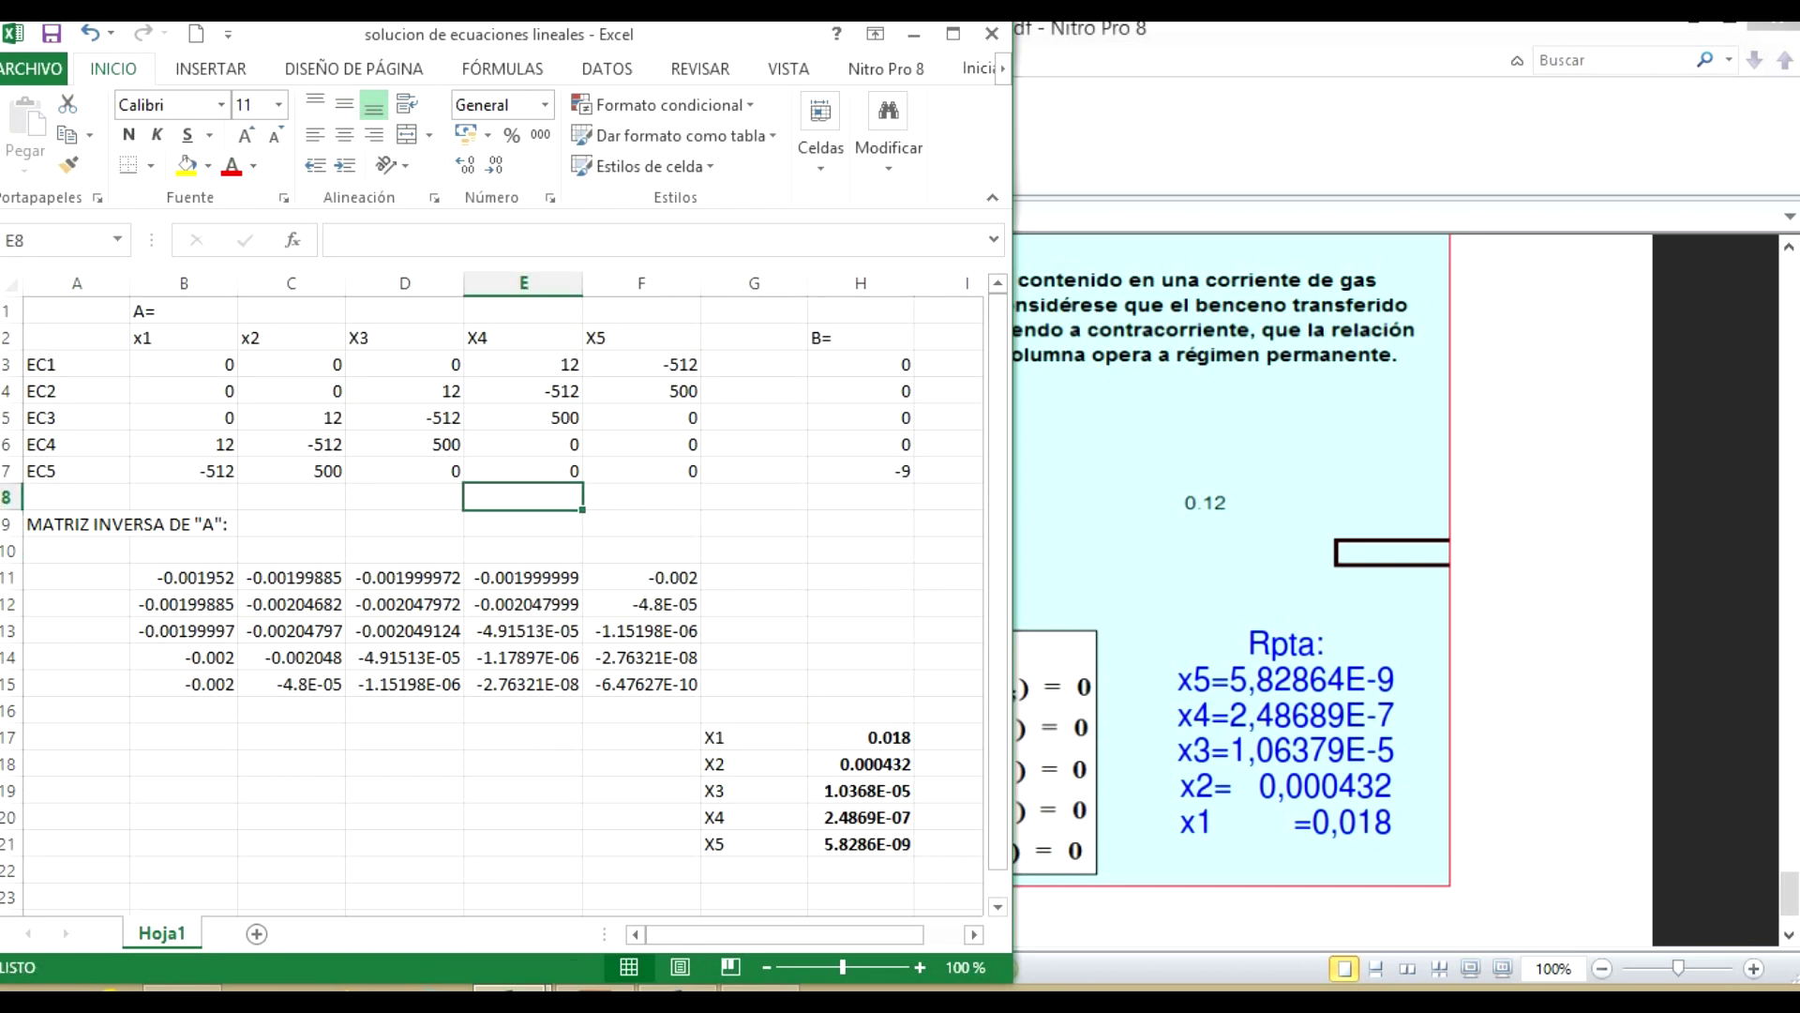